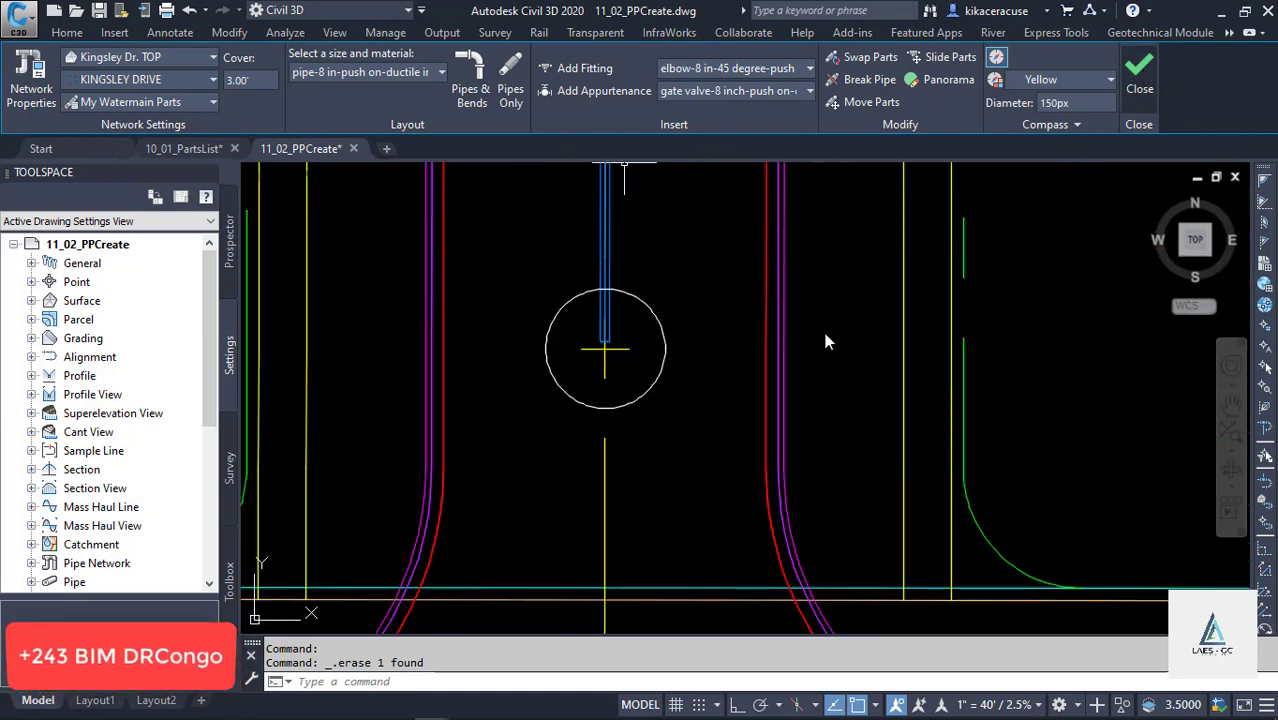
Add an 8 in 45-degree push-on elbow to the open south end of the Kingsley Drive watermain pipe in plan layout.
{"action": "left_click", "coordinate": [605, 313]}
{"action": "left_click", "coordinate": [294, 95]}
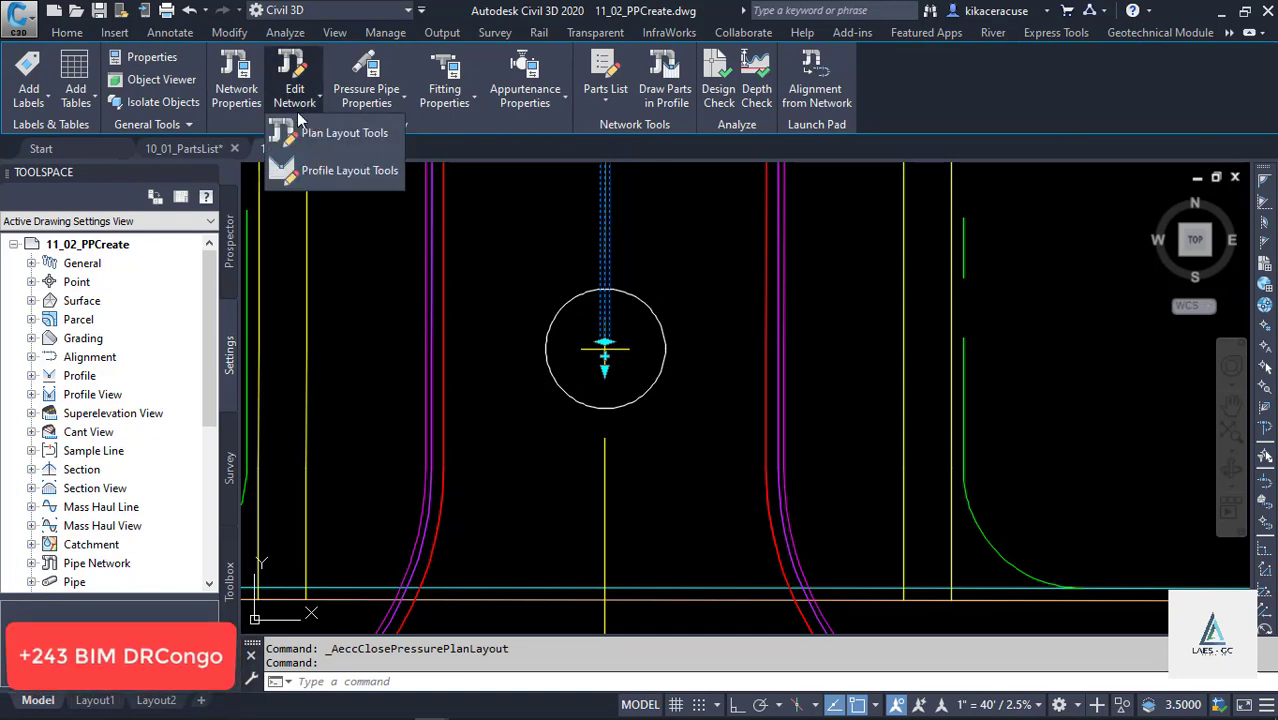
{"action": "left_click", "coordinate": [312, 132]}
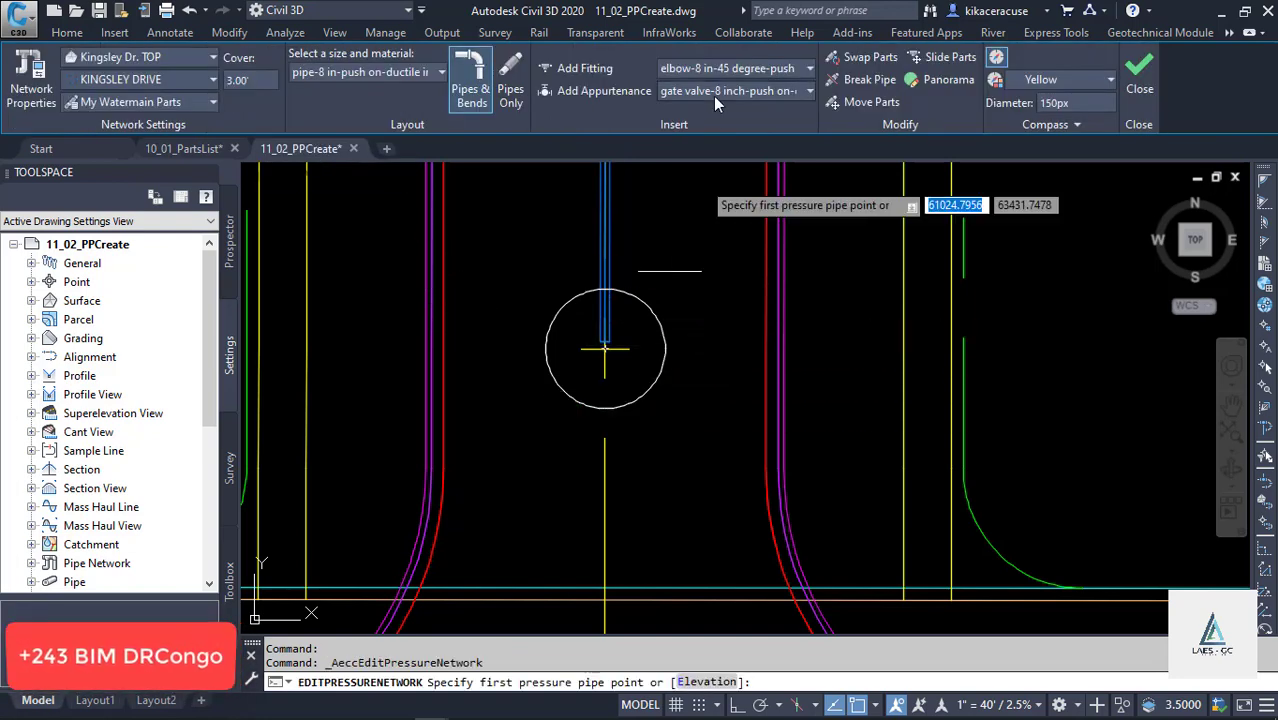
{"action": "left_click", "coordinate": [588, 68]}
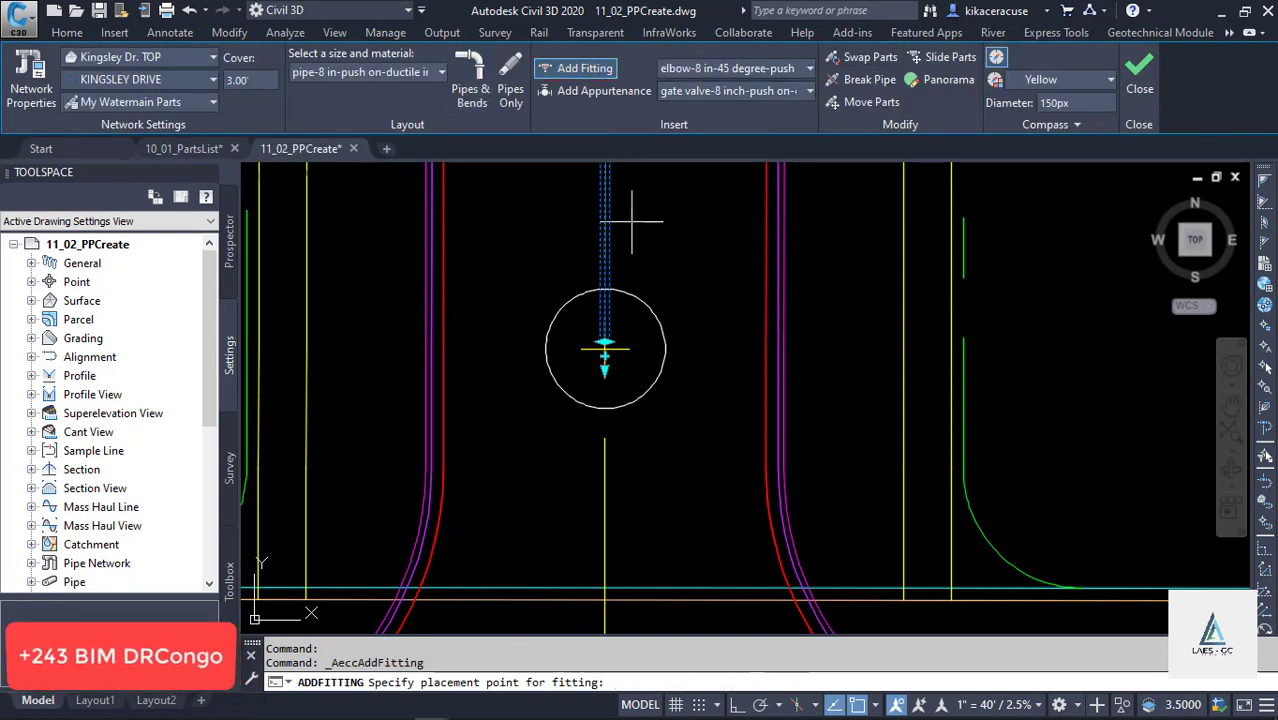
{"action": "scroll", "coordinate": [603, 348], "scroll_direction": "up", "scroll_amount": 5}
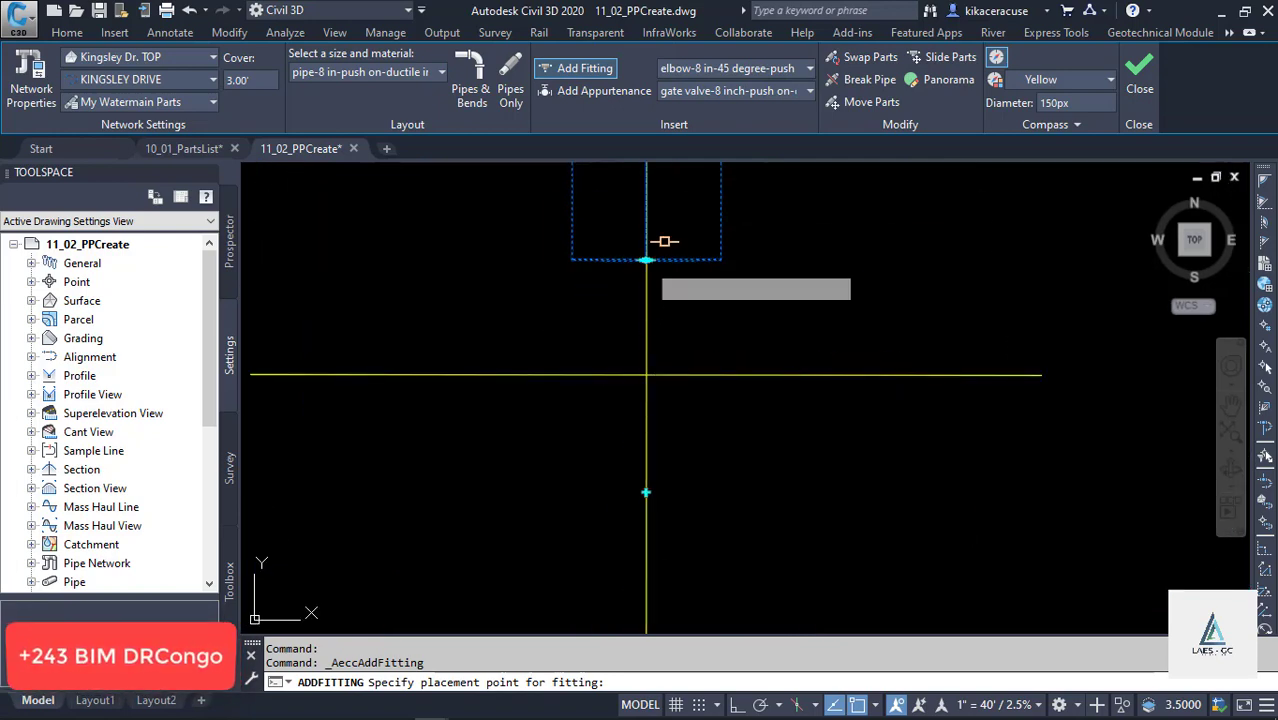
{"action": "left_click", "coordinate": [660, 241]}
{"action": "scroll", "coordinate": [570, 213], "scroll_direction": "down", "scroll_amount": 5}
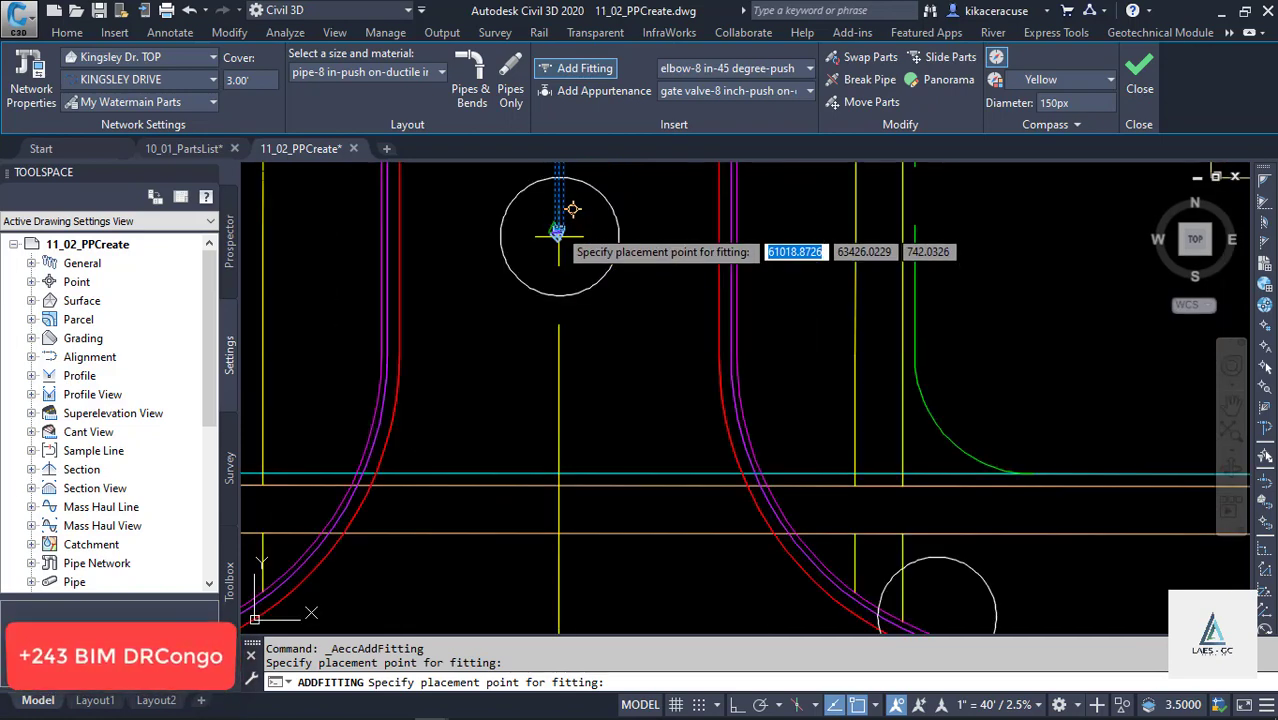
{"action": "left_click", "coordinate": [559, 228]}
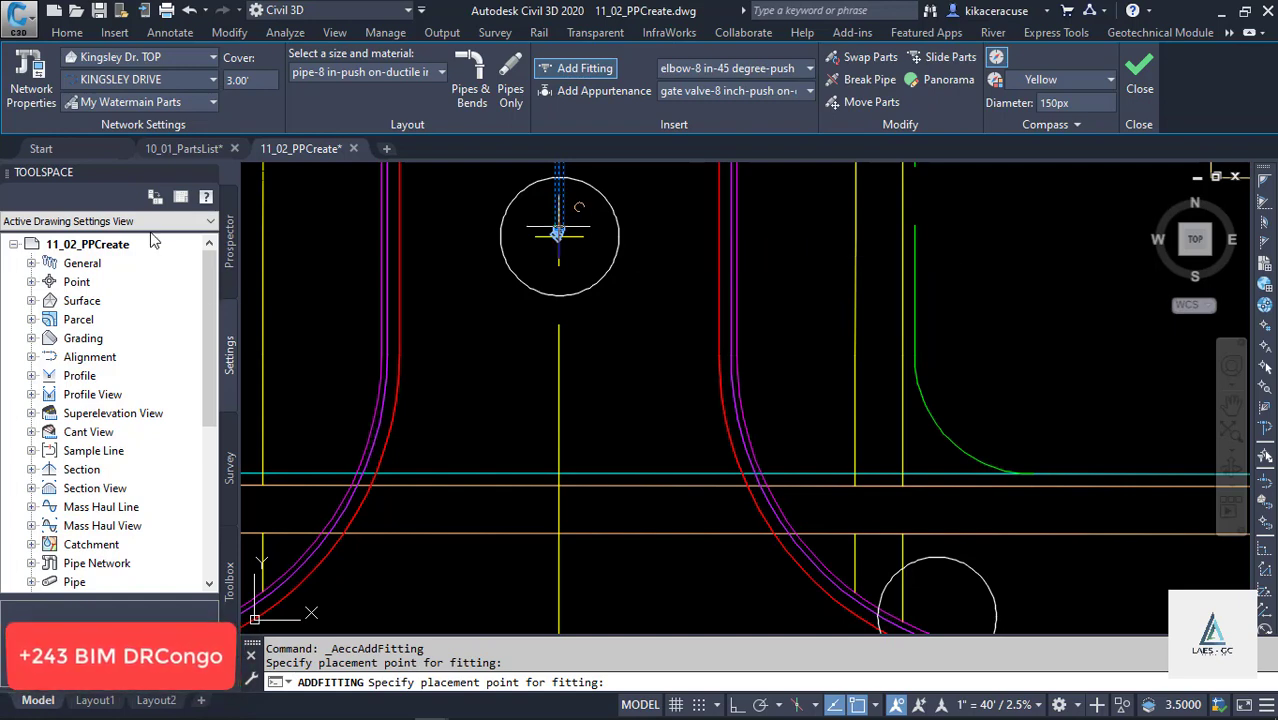
Draw an 8 in push-on ductile iron pipe without bends from the branch valve on the southern main north into the white circle across the road.
{"action": "left_click", "coordinate": [477, 73]}
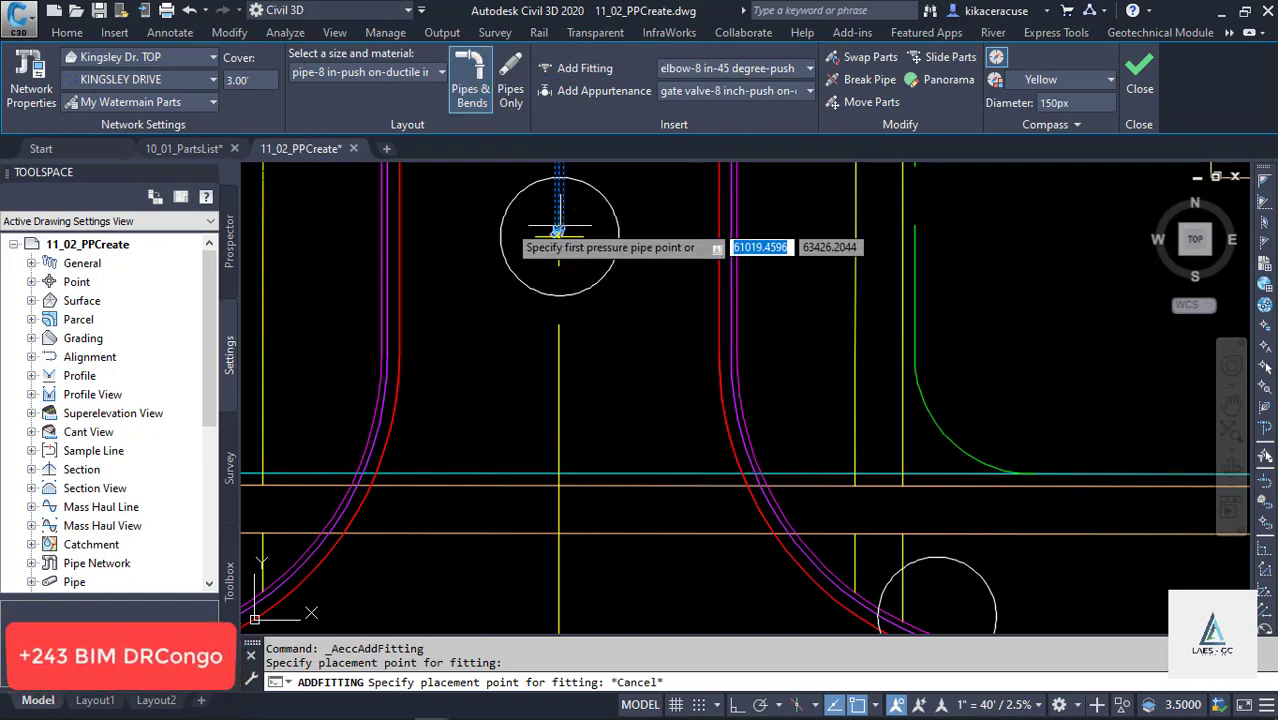
{"action": "left_click", "coordinate": [516, 80]}
{"action": "scroll", "coordinate": [680, 340], "scroll_direction": "down", "scroll_amount": 5}
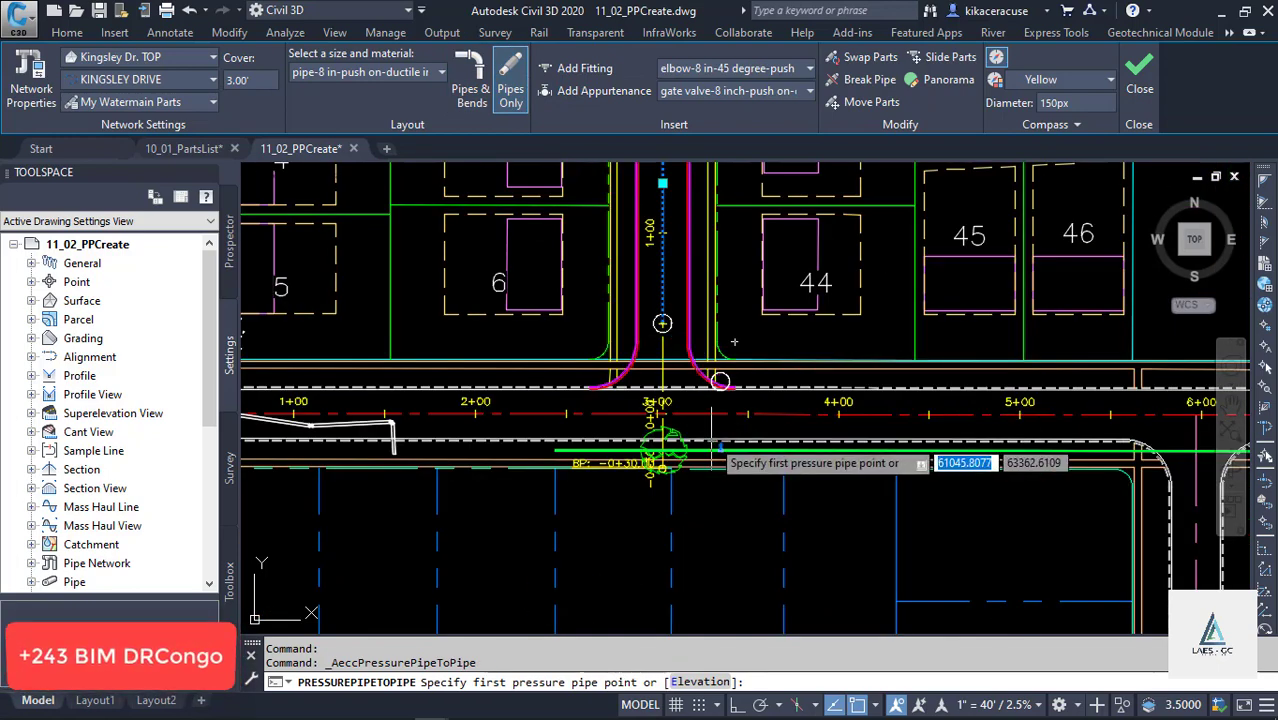
{"action": "scroll", "coordinate": [712, 443], "scroll_direction": "up", "scroll_amount": 5}
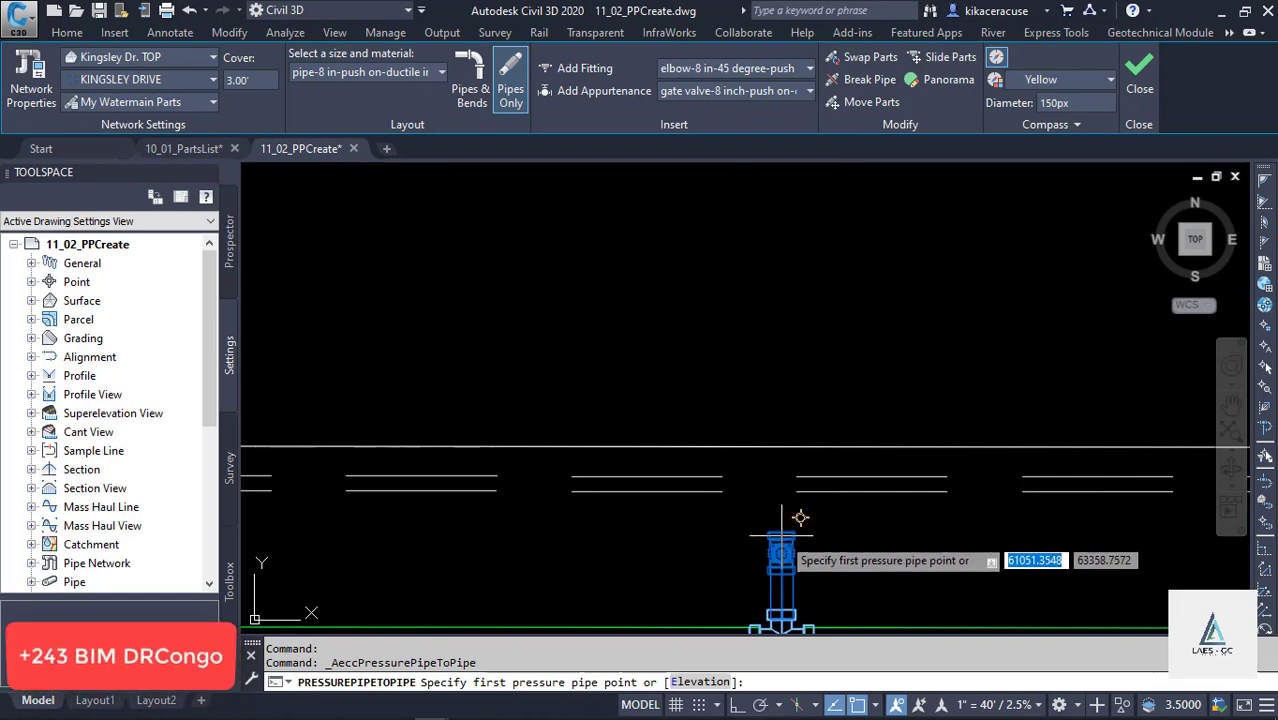
{"action": "scroll", "coordinate": [800, 517], "scroll_direction": "up", "scroll_amount": 2}
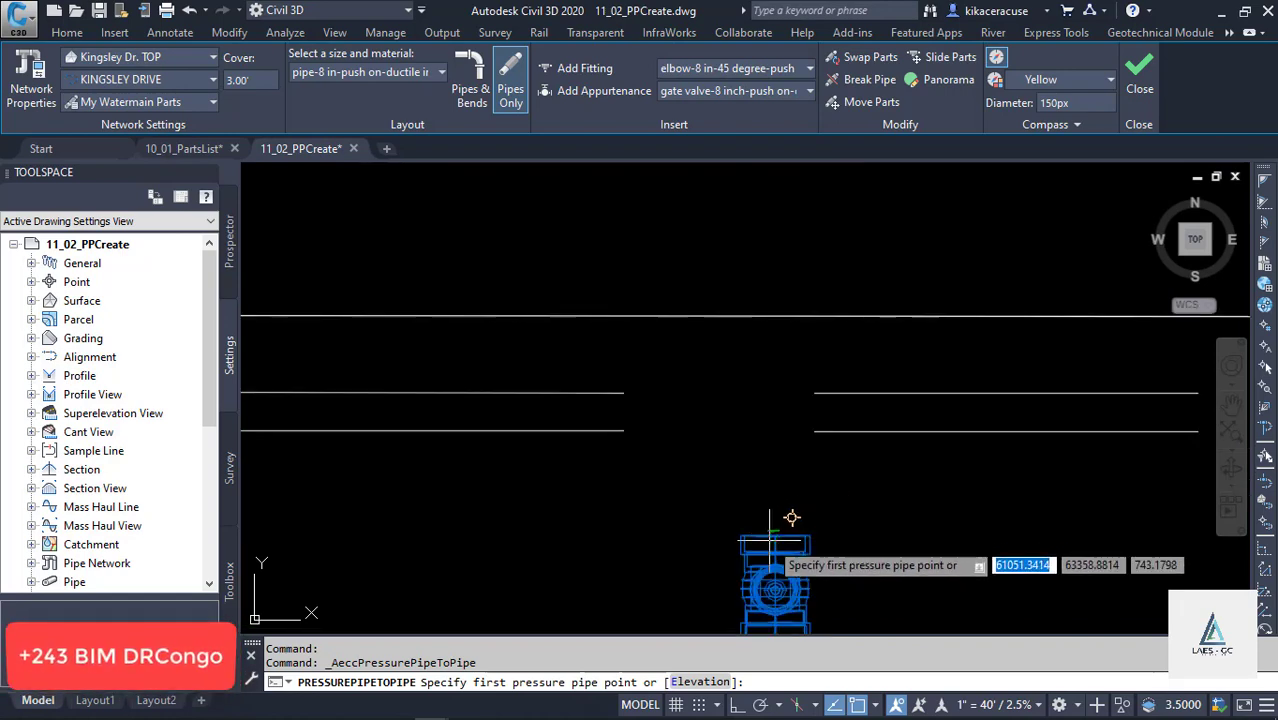
{"action": "left_click", "coordinate": [770, 592]}
{"action": "scroll", "coordinate": [761, 606], "scroll_direction": "down", "scroll_amount": 2}
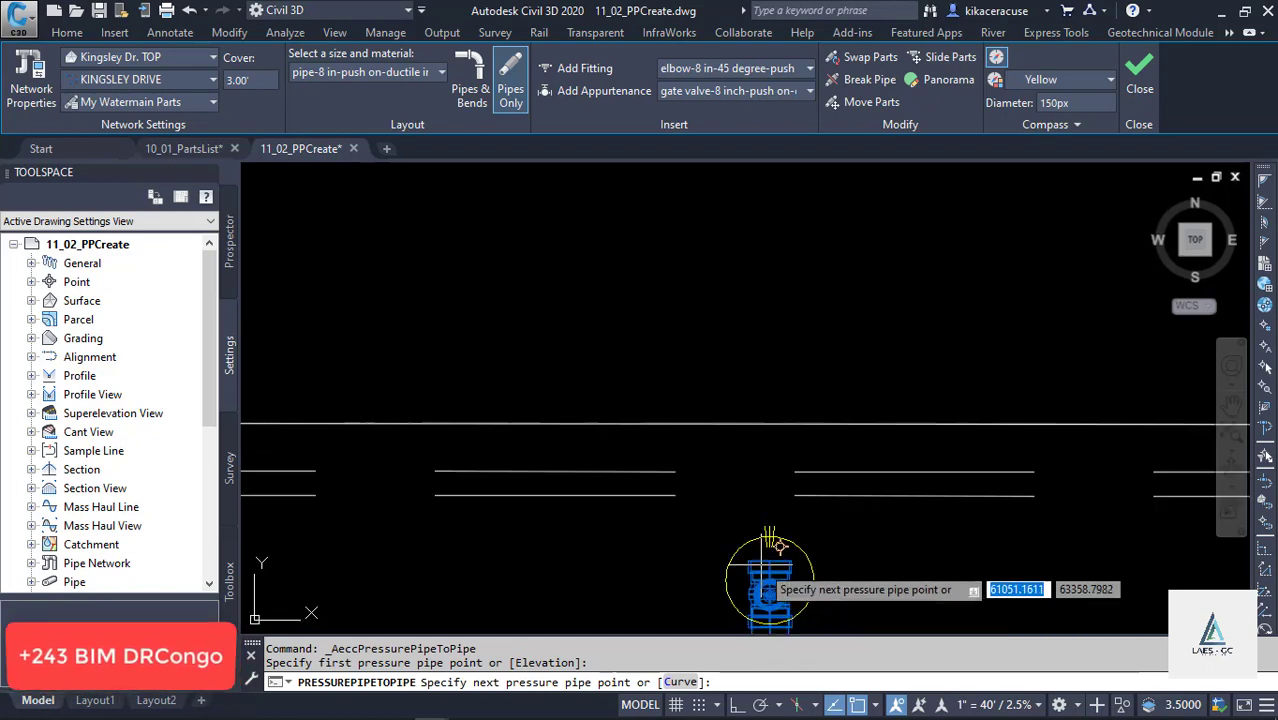
{"action": "scroll", "coordinate": [761, 567], "scroll_direction": "down", "scroll_amount": 1}
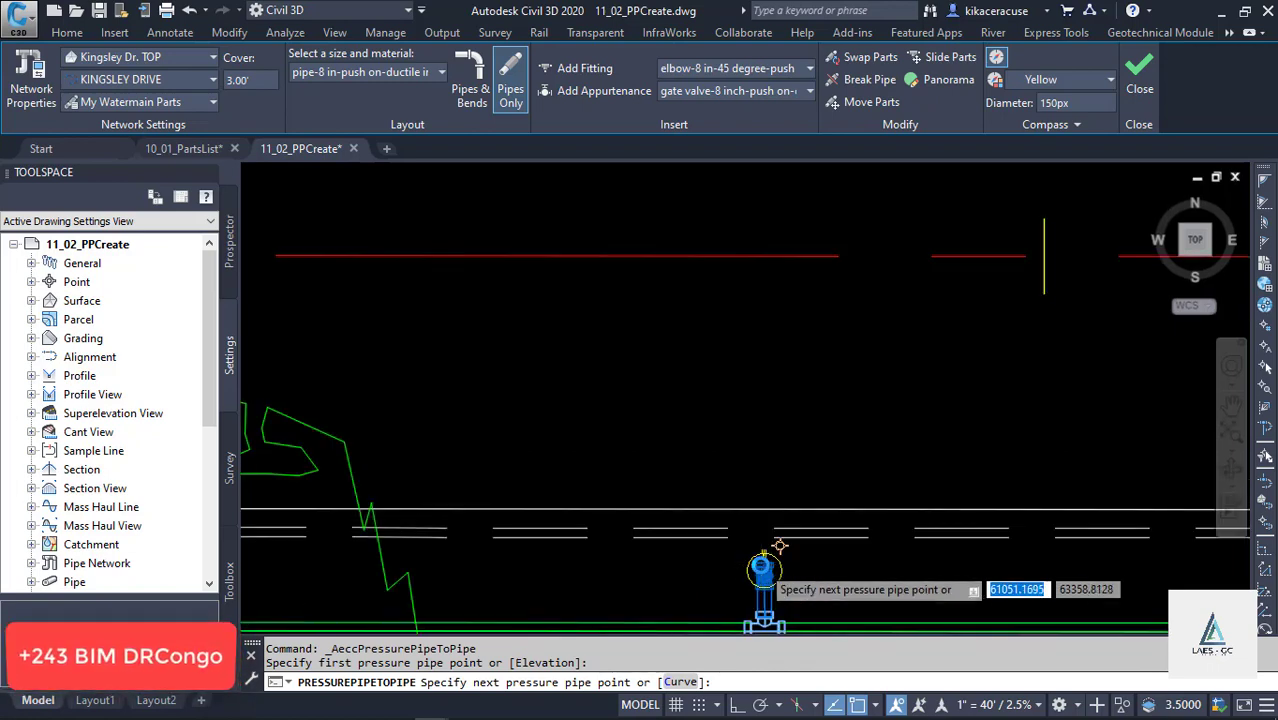
{"action": "scroll", "coordinate": [761, 567], "scroll_direction": "down", "scroll_amount": 1}
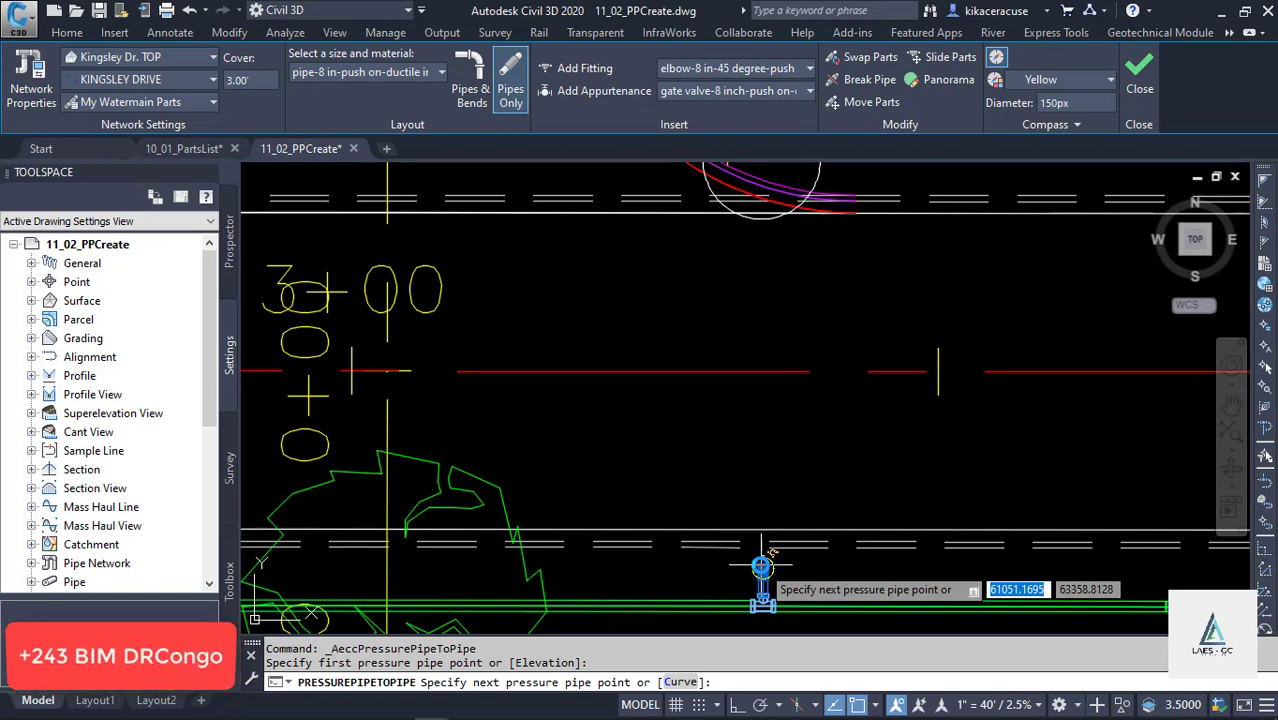
{"action": "scroll", "coordinate": [761, 567], "scroll_direction": "down", "scroll_amount": 2}
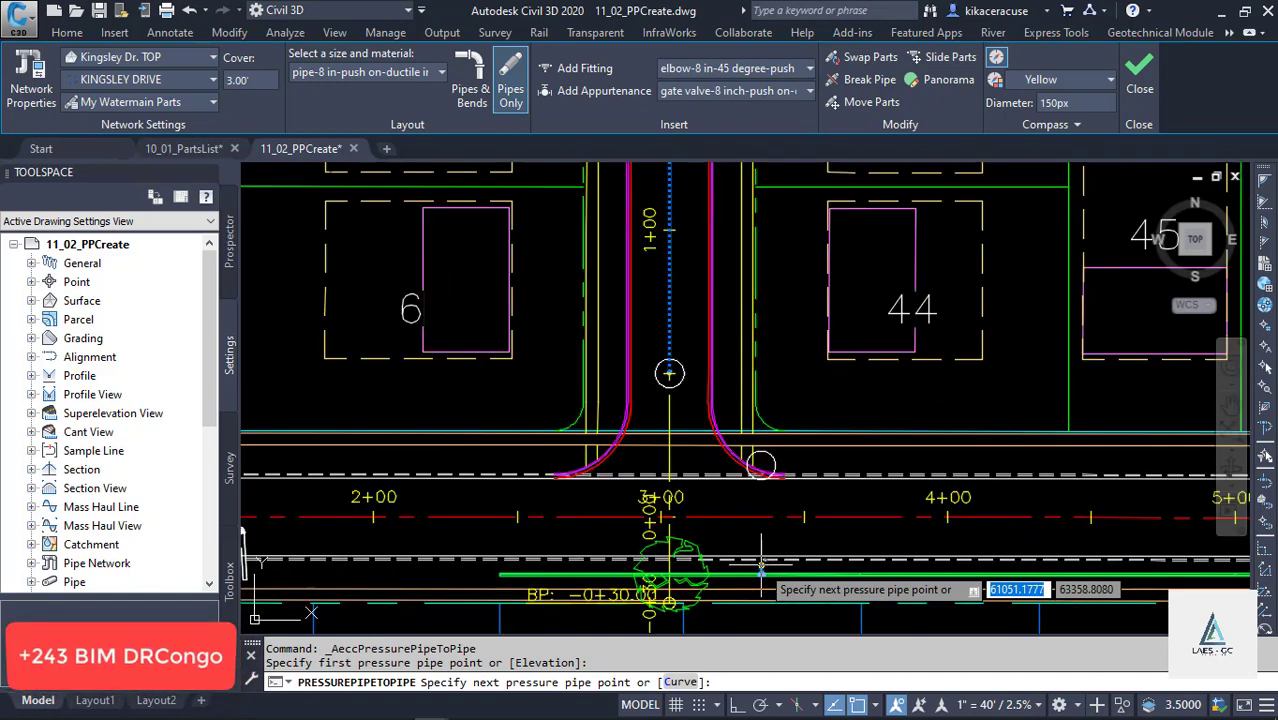
{"action": "scroll", "coordinate": [761, 460], "scroll_direction": "up", "scroll_amount": 6}
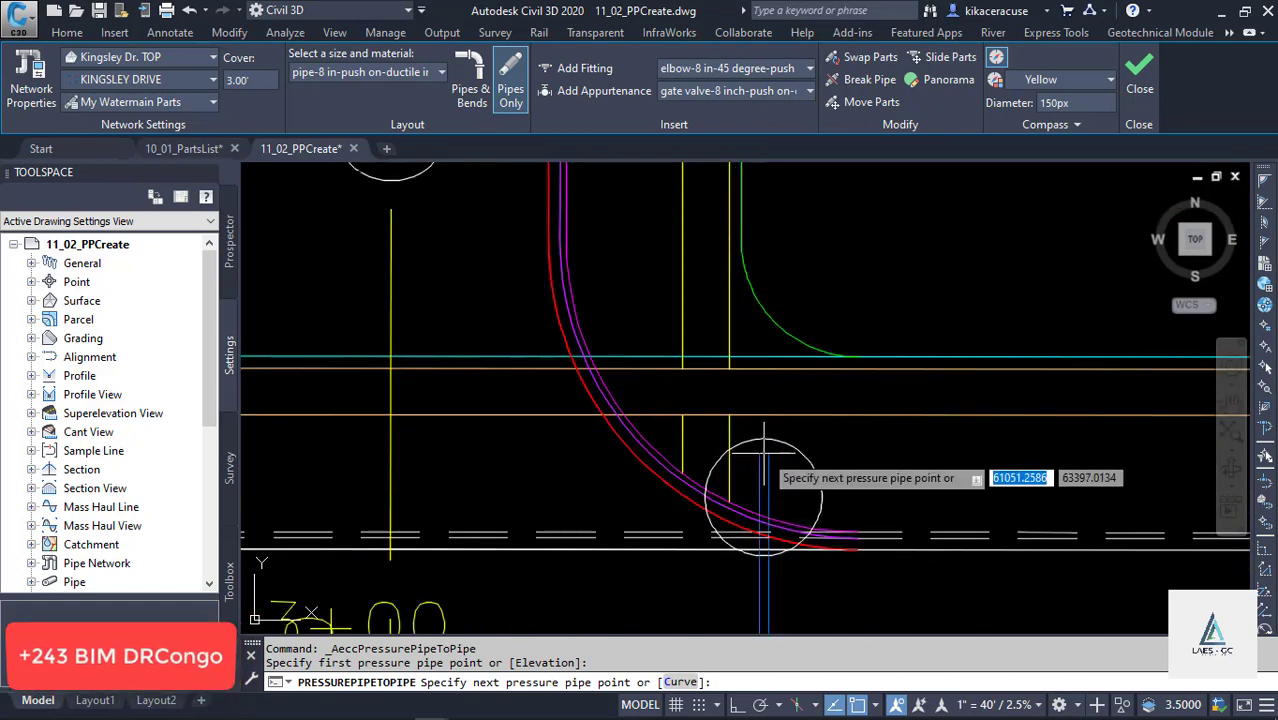
{"action": "scroll", "coordinate": [764, 448], "scroll_direction": "down", "scroll_amount": 2}
{"action": "scroll", "coordinate": [764, 448], "scroll_direction": "up", "scroll_amount": 2}
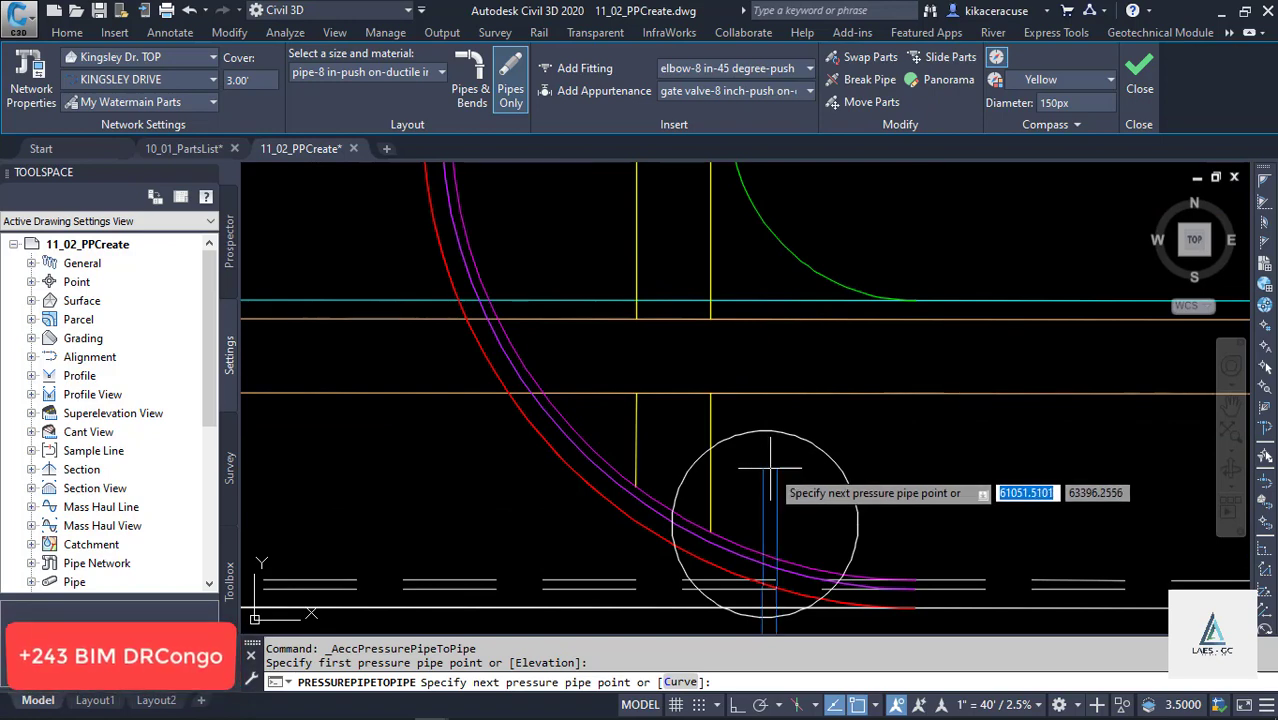
{"action": "left_click", "coordinate": [770, 467]}
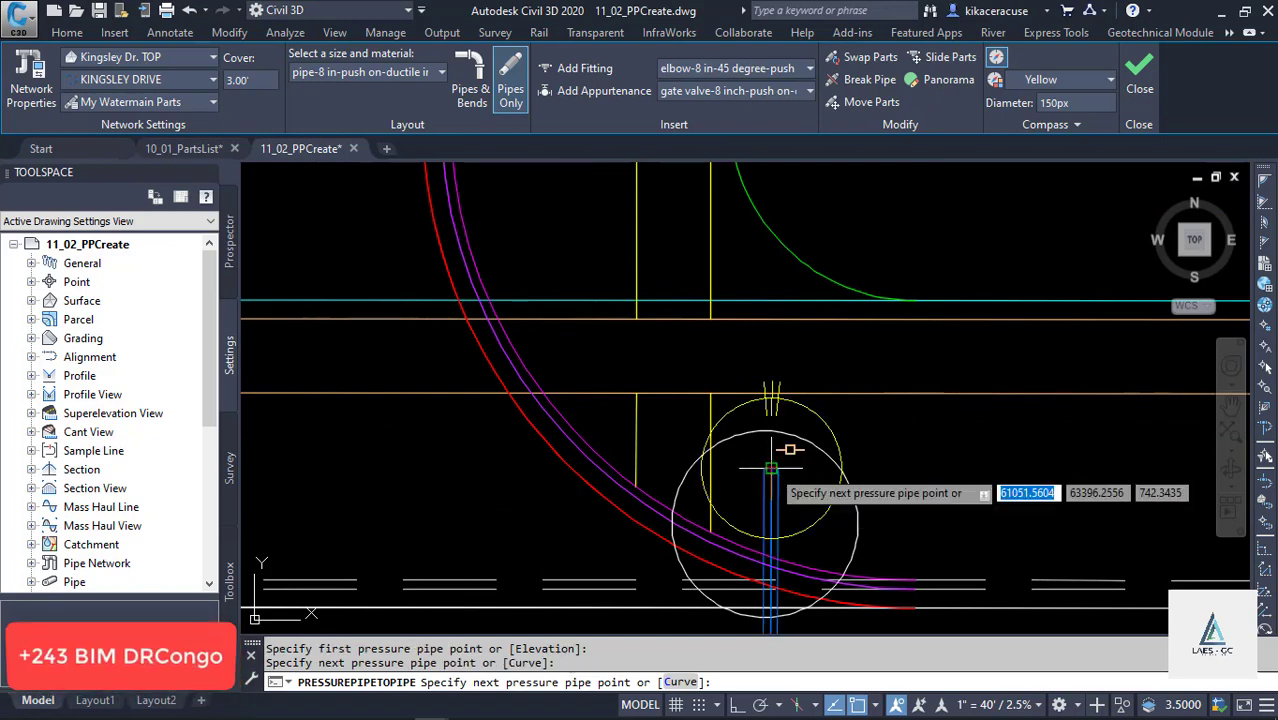
{"action": "key", "text": "Escape"}
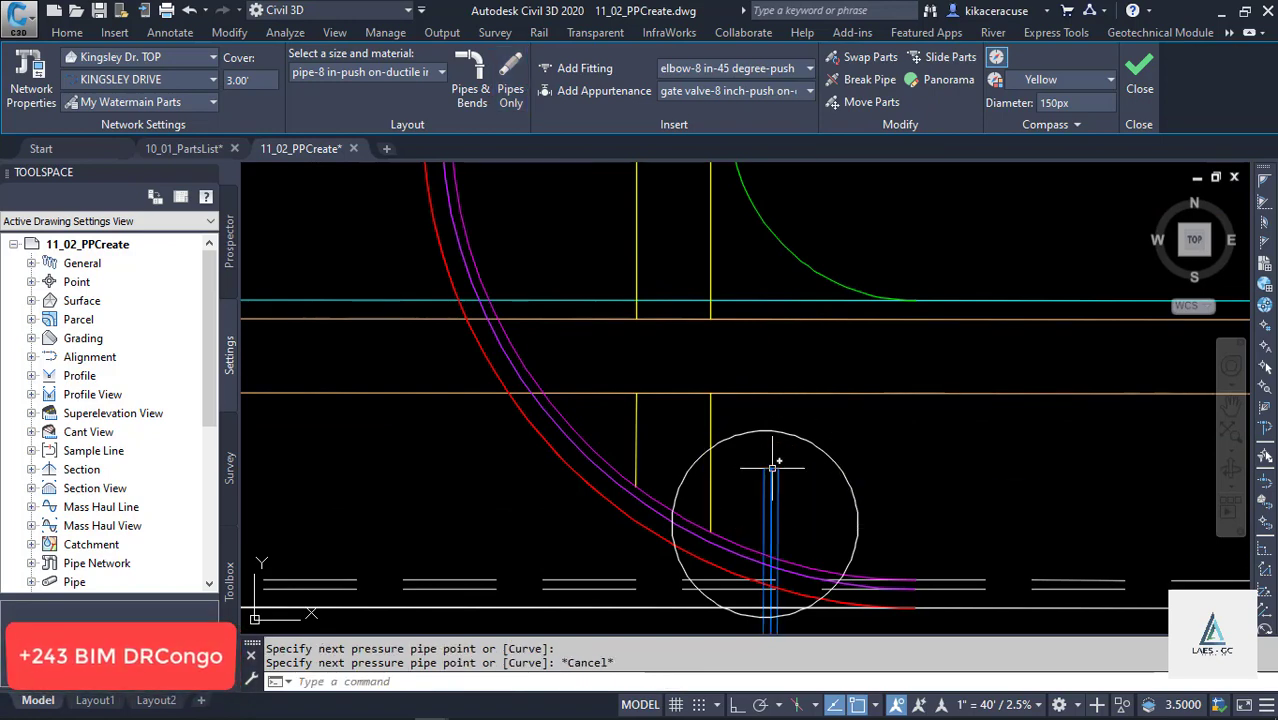
Add an 8 in 45-degree push-on elbow to the north end of the new pipe.
{"action": "left_click", "coordinate": [585, 68]}
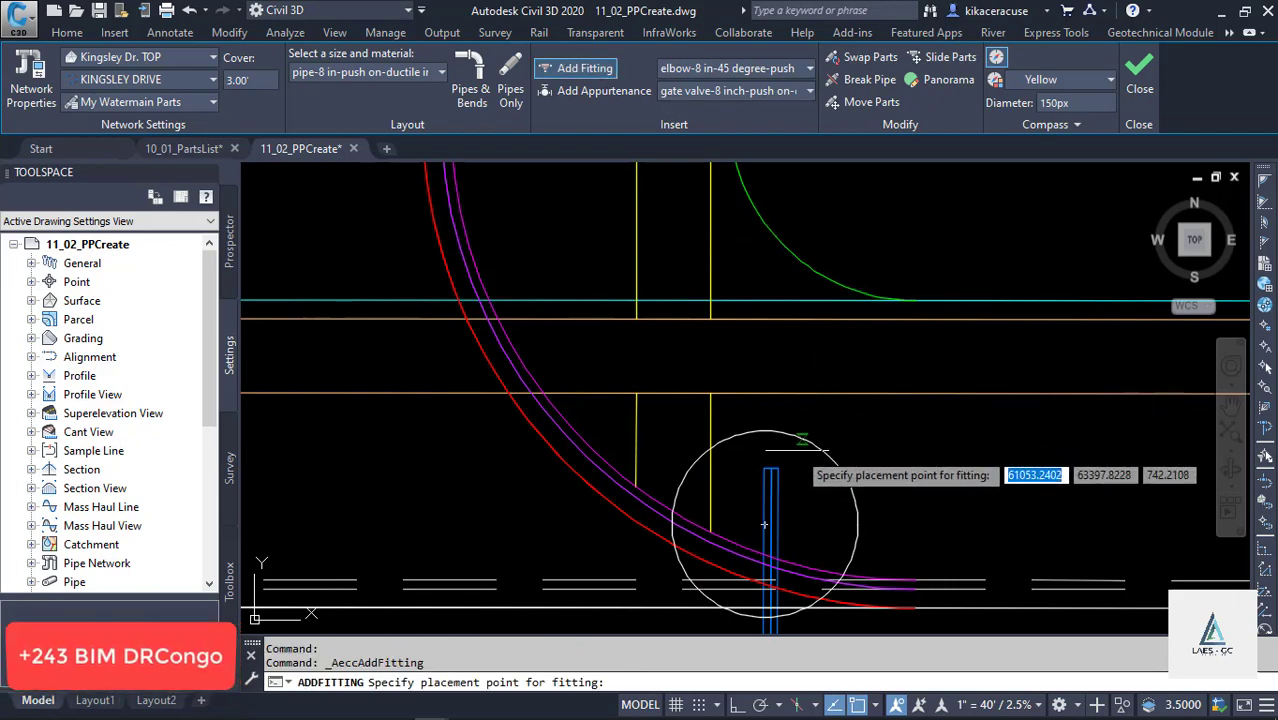
{"action": "scroll", "coordinate": [764, 524], "scroll_direction": "up", "scroll_amount": 4}
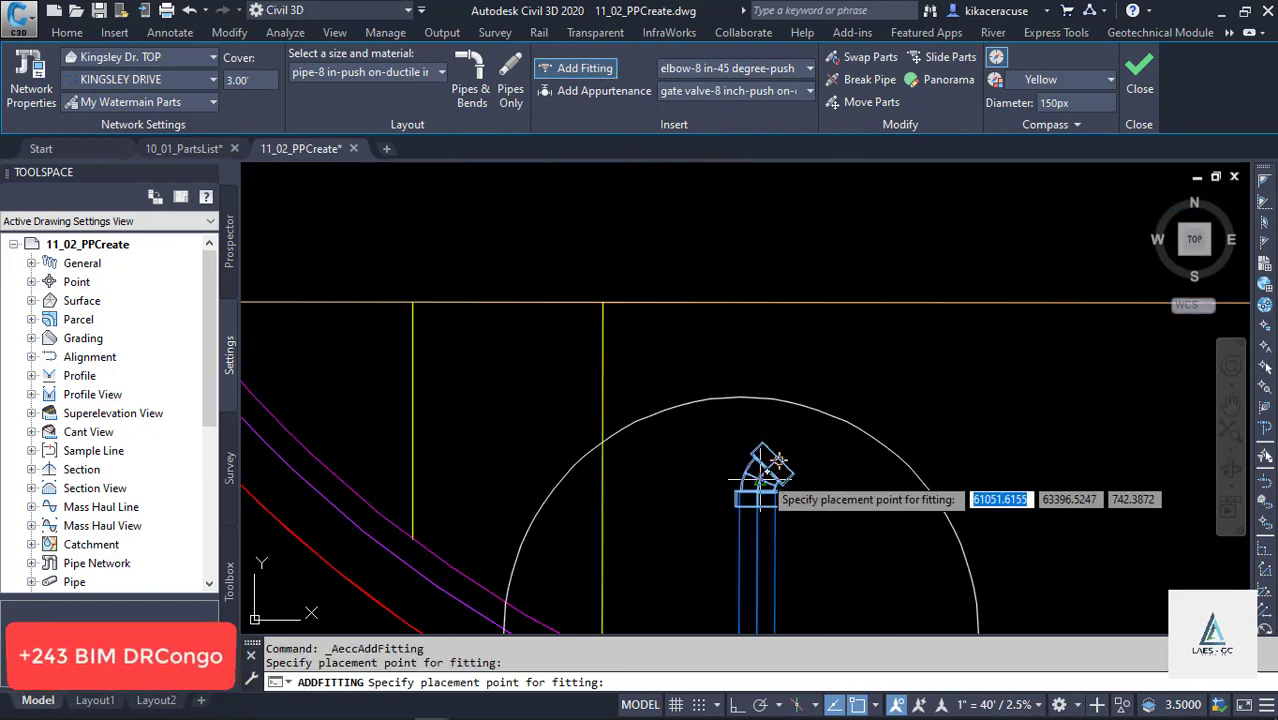
{"action": "left_click", "coordinate": [778, 460]}
{"action": "key", "text": "Escape"}
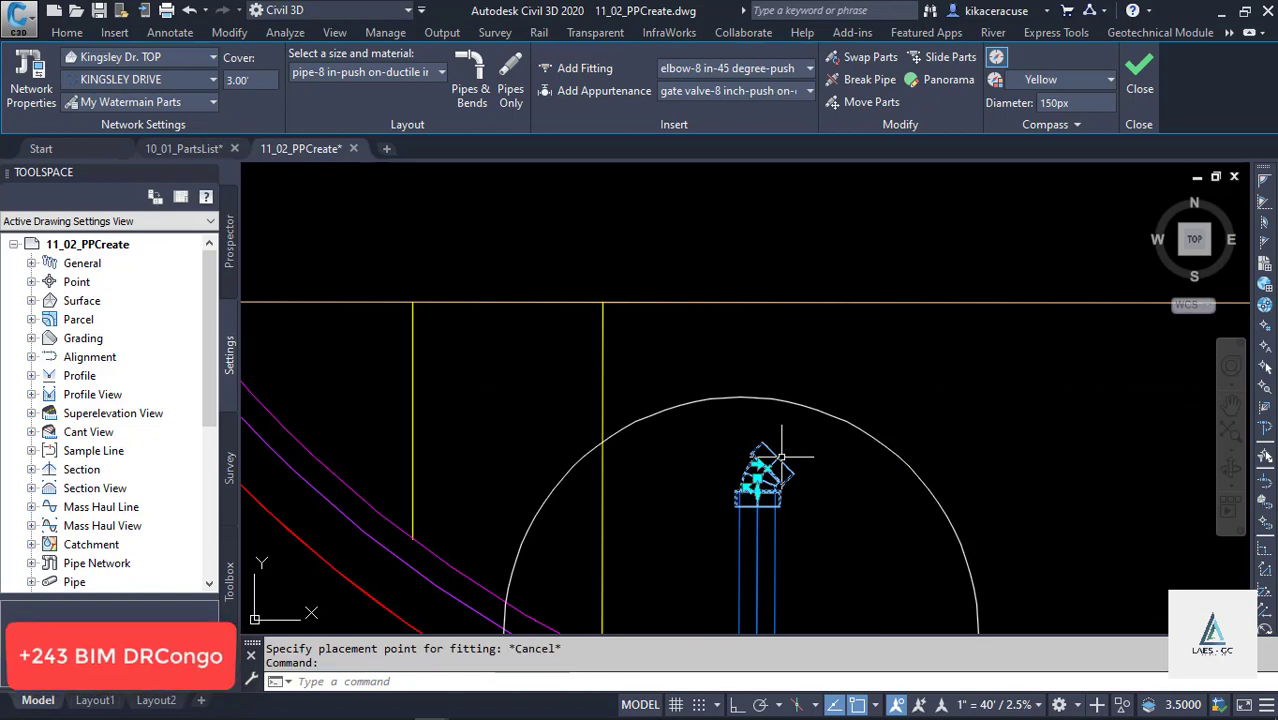
Try to reorient the elbow at the new pipe's north end, undoing each attempt.
{"action": "scroll", "coordinate": [787, 476], "scroll_direction": "up", "scroll_amount": 2}
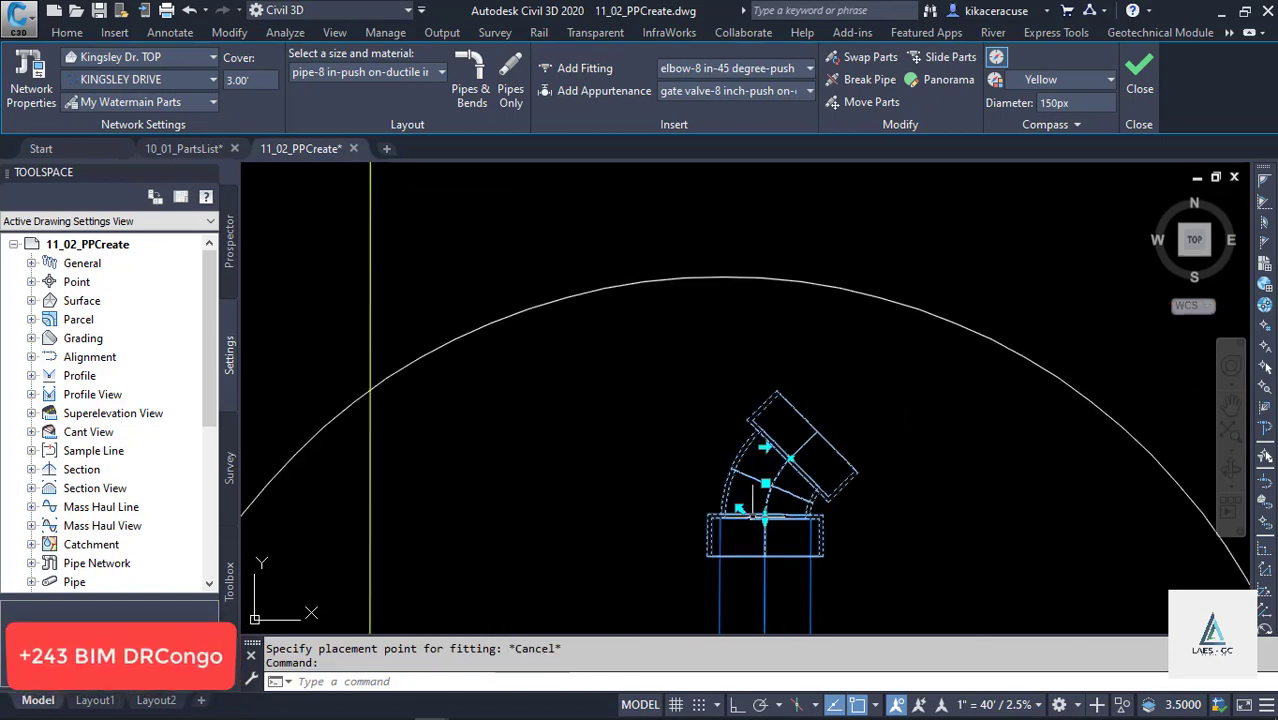
{"action": "left_click", "coordinate": [739, 509]}
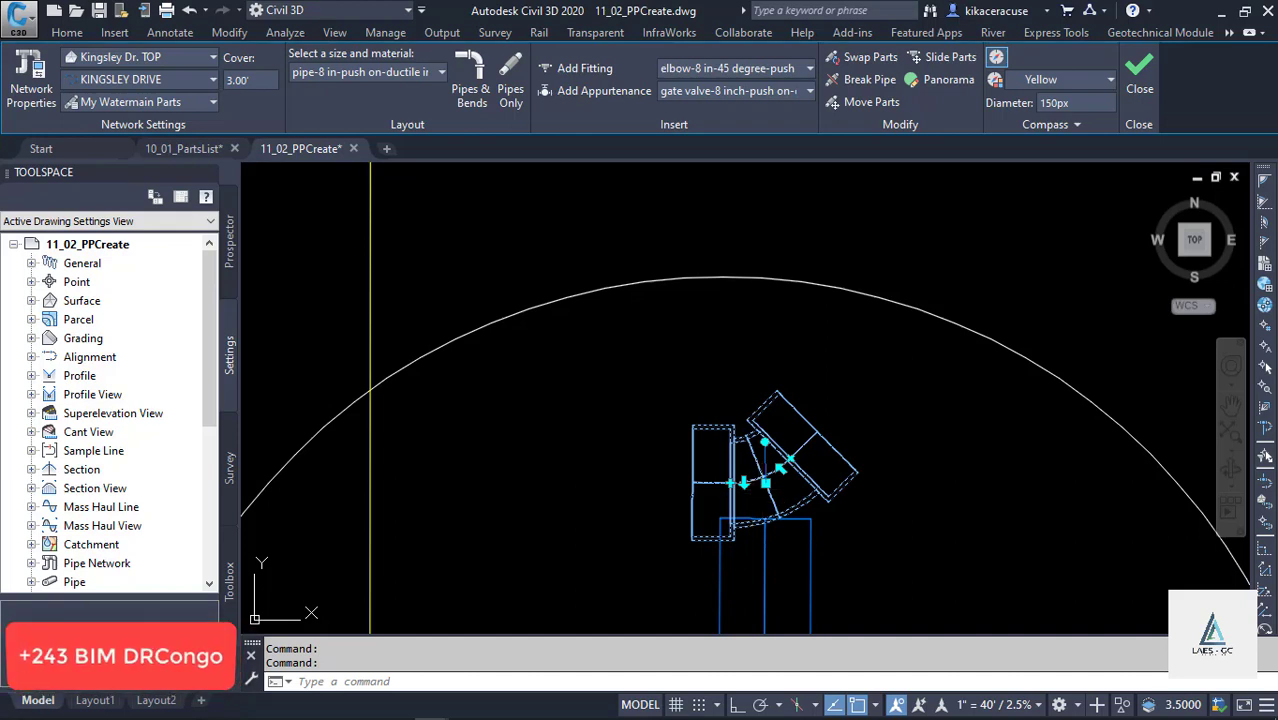
{"action": "key", "text": "ctrl+z"}
{"action": "left_click", "coordinate": [801, 475]}
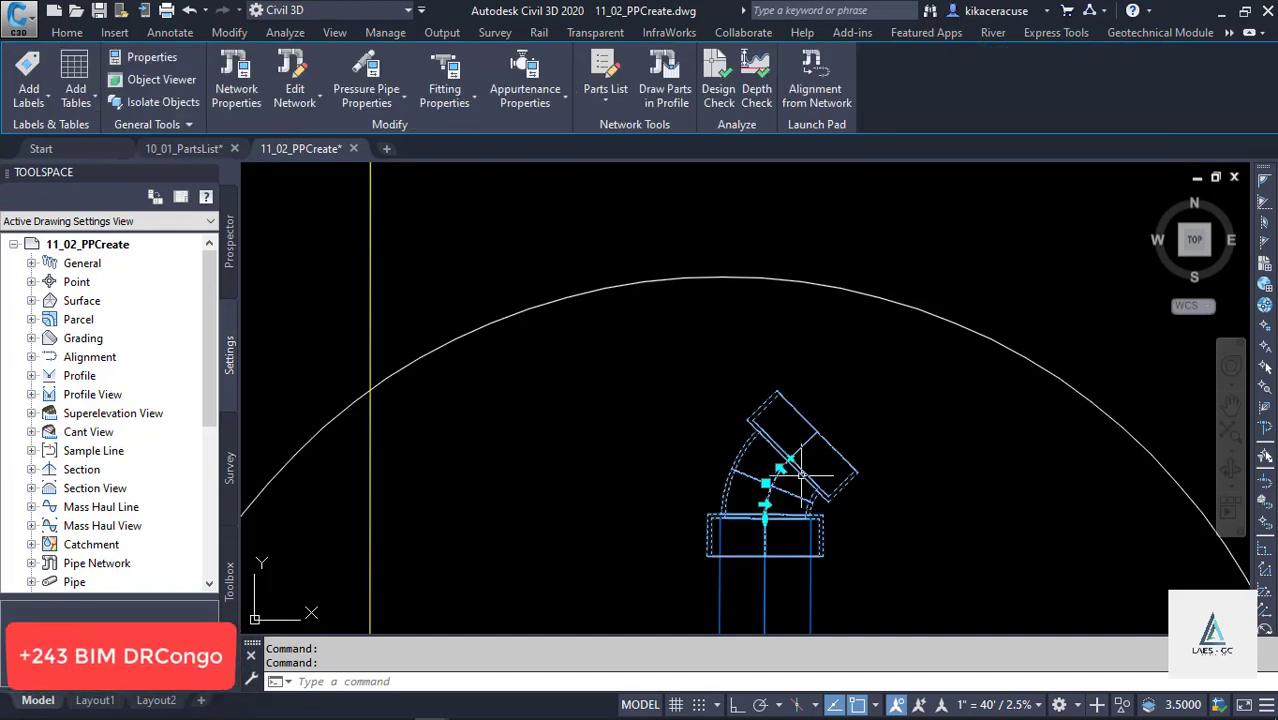
{"action": "left_click", "coordinate": [765, 503]}
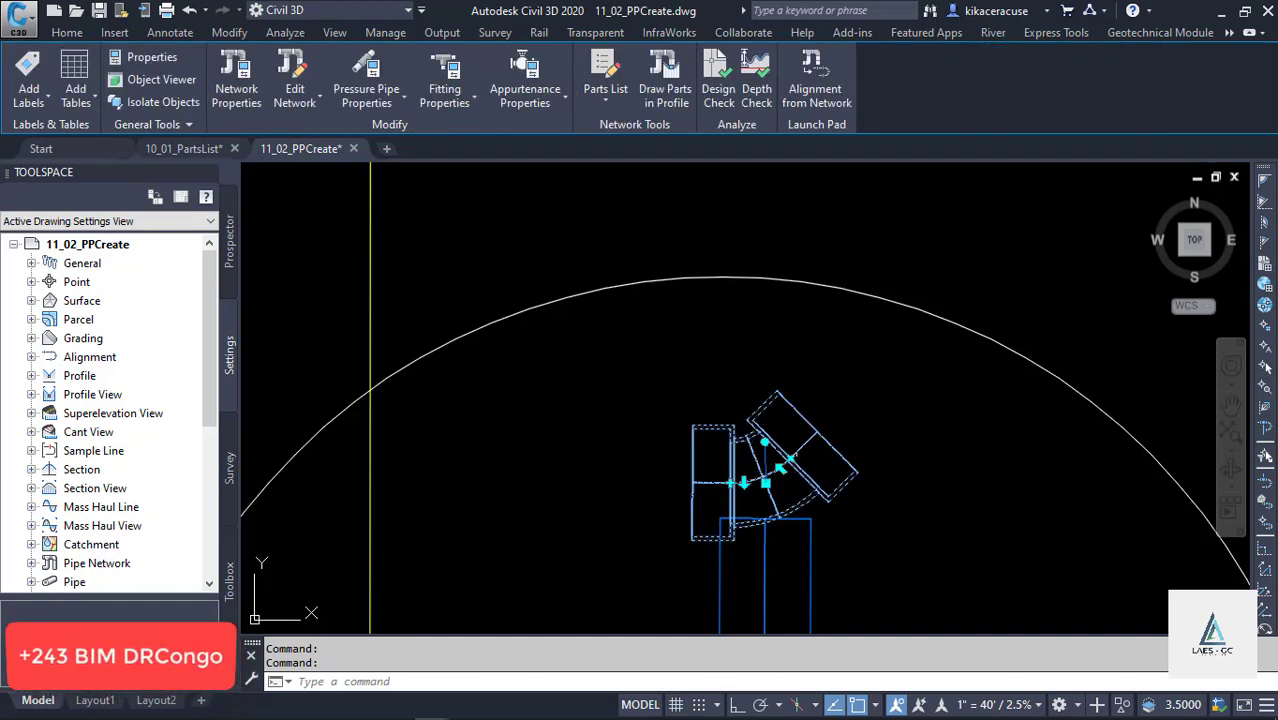
{"action": "key", "text": "ctrl+z"}
{"action": "left_click", "coordinate": [816, 435]}
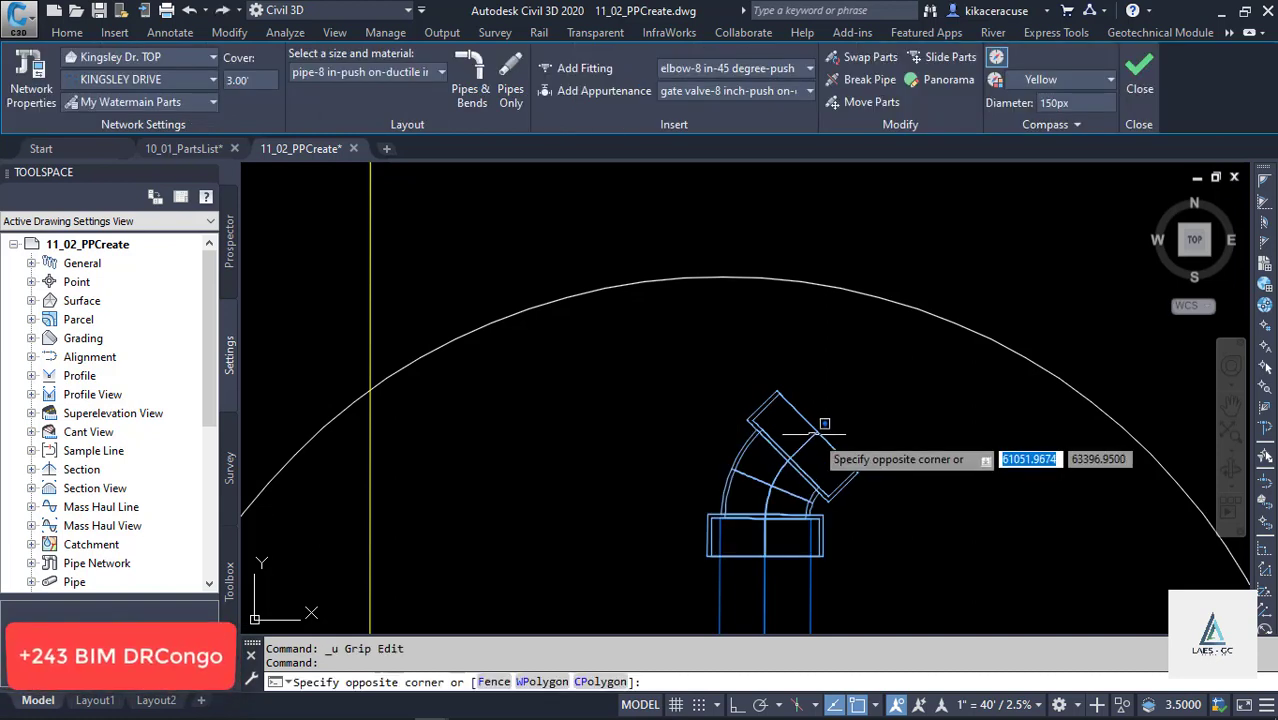
{"action": "left_click", "coordinate": [820, 468]}
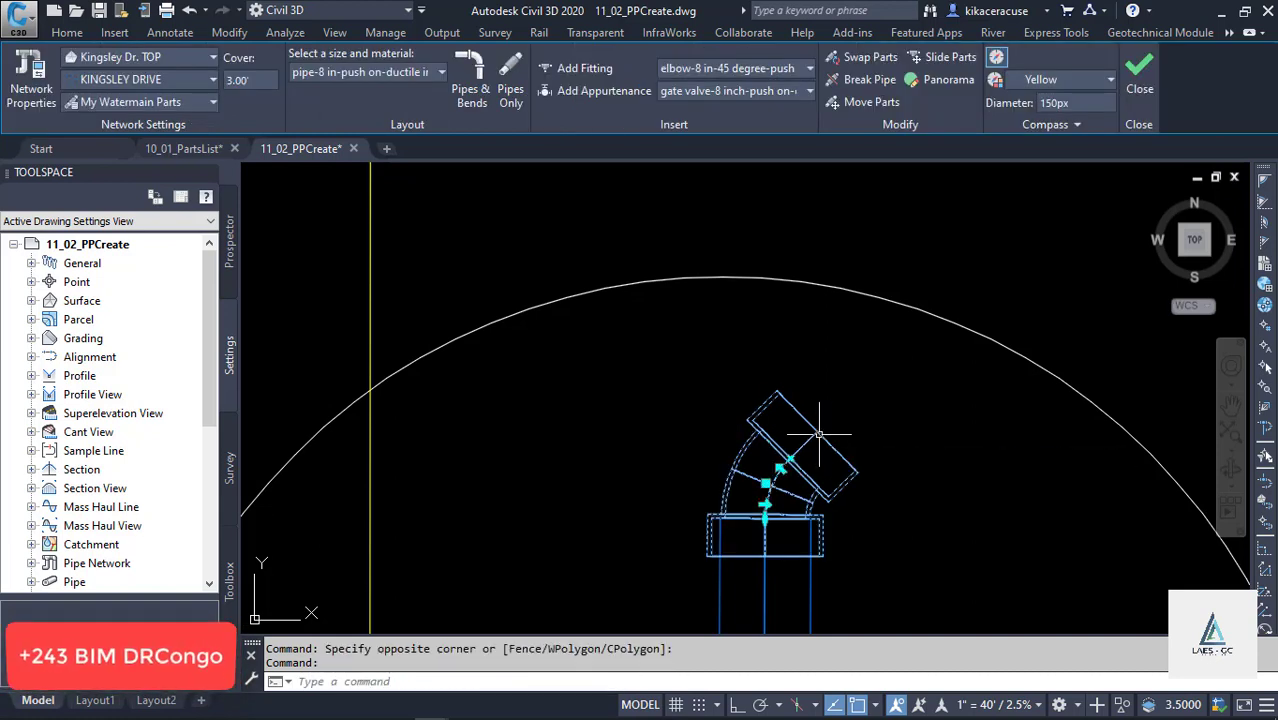
{"action": "left_click", "coordinate": [765, 504]}
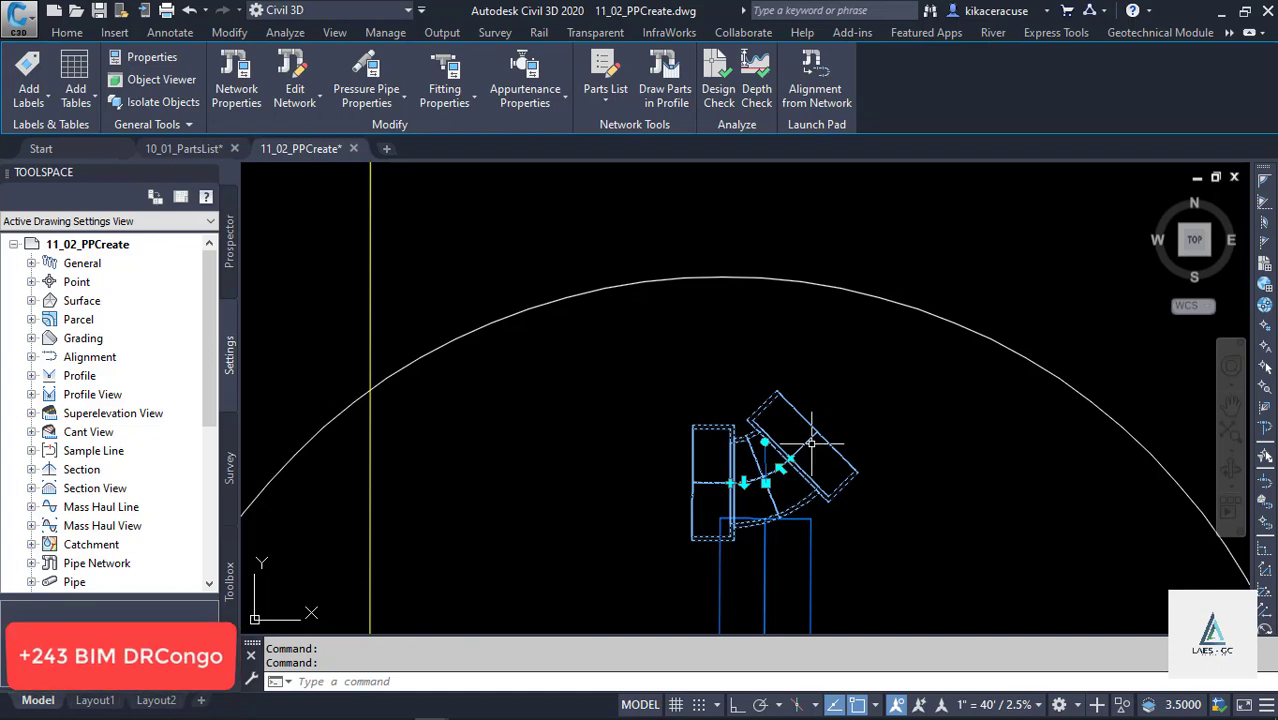
{"action": "key", "text": "ctrl+z"}
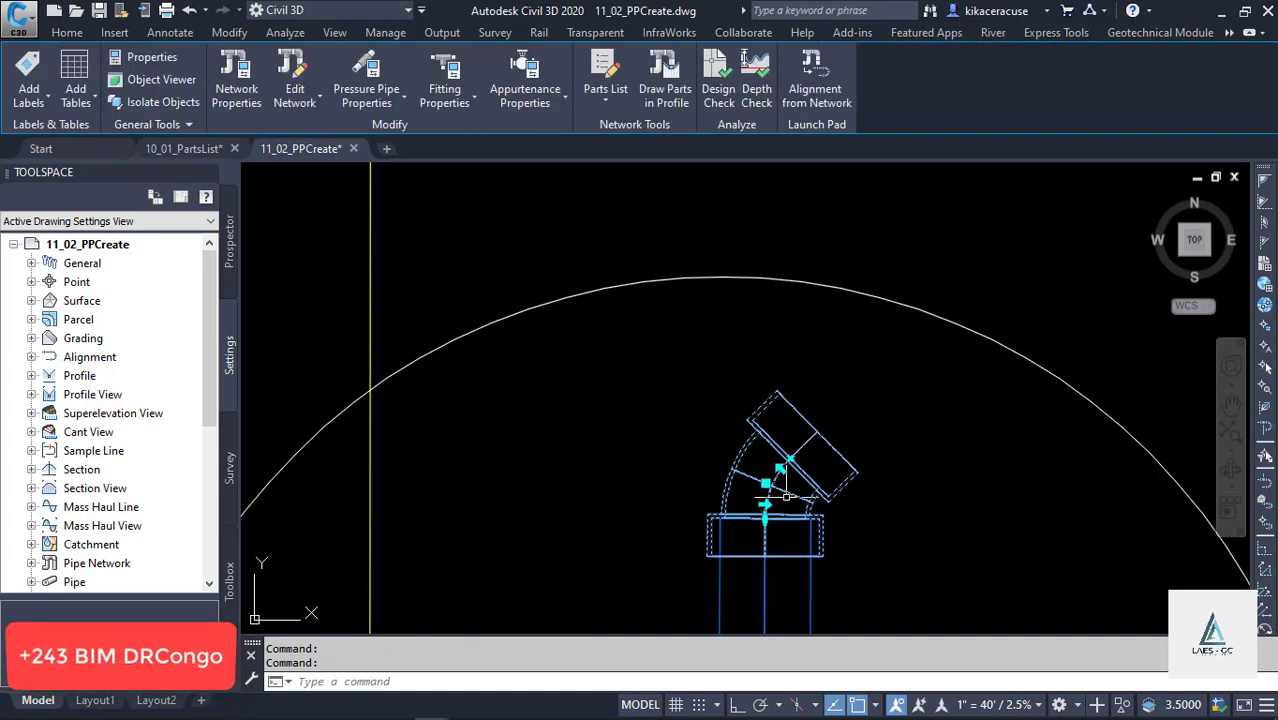
Flip the 45-degree elbows at both open pipe ends so that they bend toward each other.
{"action": "left_click", "coordinate": [765, 505]}
{"action": "scroll", "coordinate": [791, 498], "scroll_direction": "down", "scroll_amount": 8}
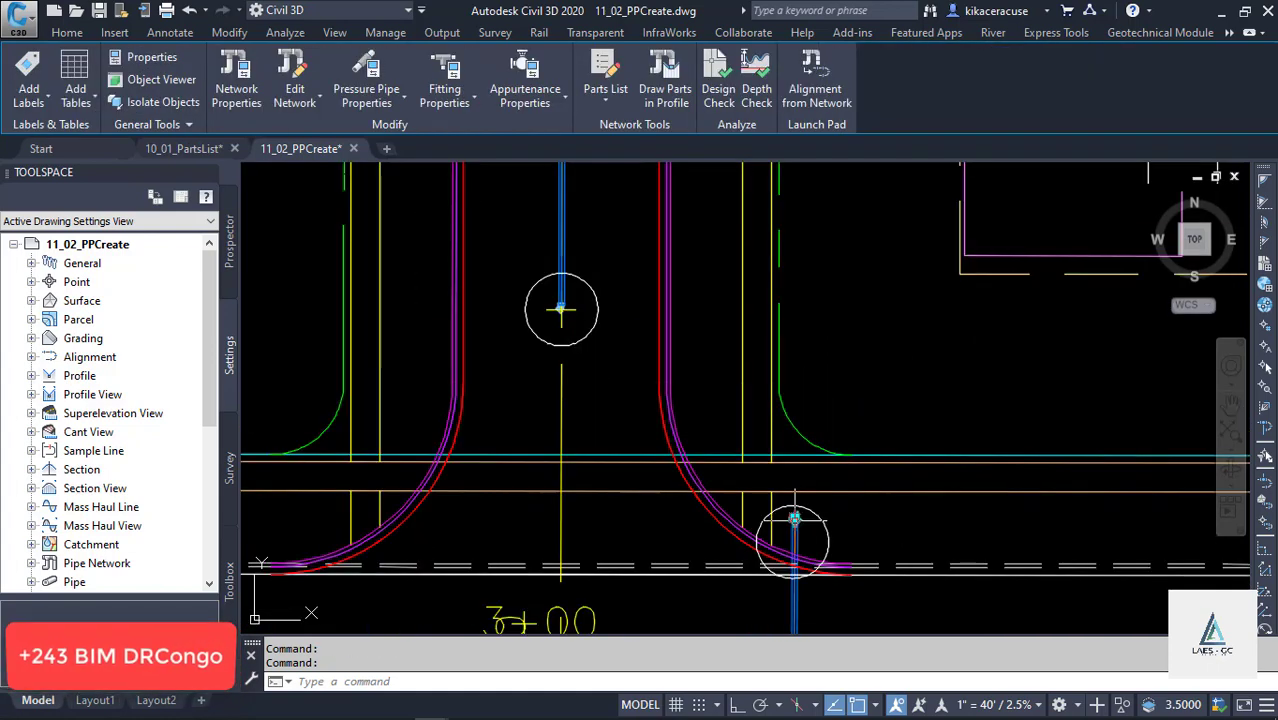
{"action": "scroll", "coordinate": [581, 331], "scroll_direction": "up", "scroll_amount": 10}
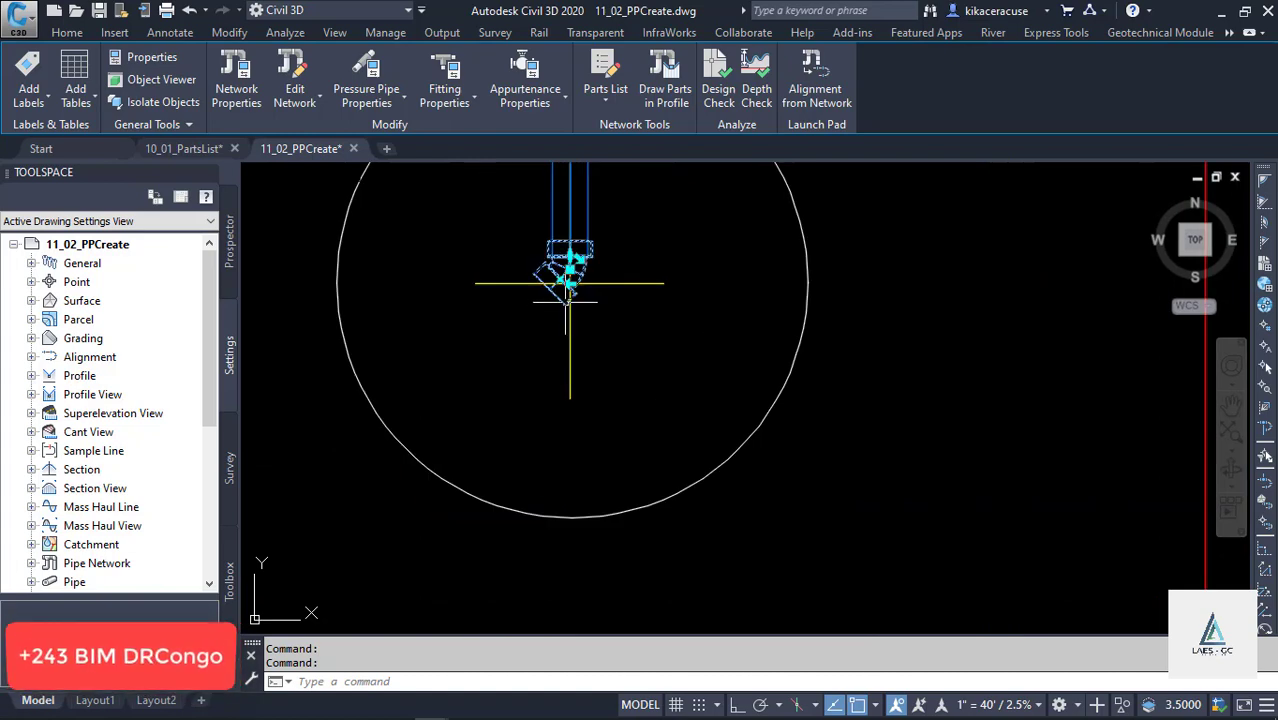
{"action": "scroll", "coordinate": [560, 278], "scroll_direction": "up", "scroll_amount": 4}
{"action": "left_click", "coordinate": [593, 290]}
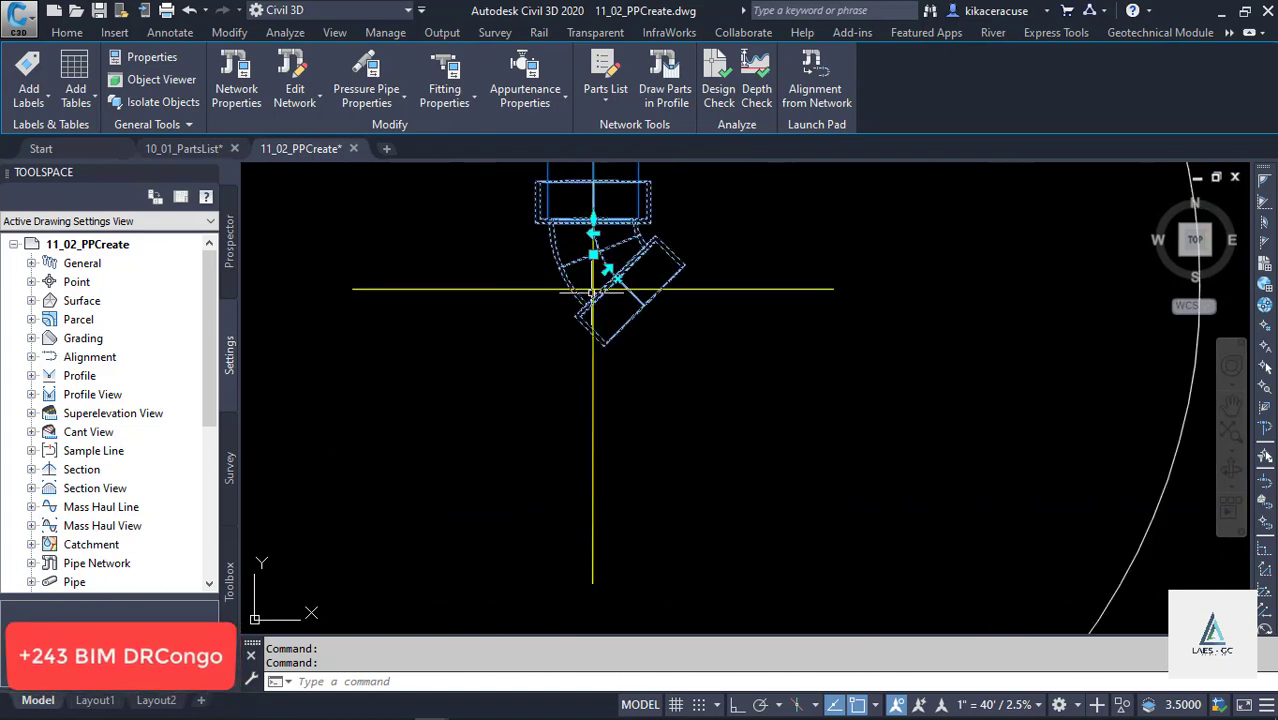
Draw an 8 in push-on ductile iron pipe with Pipes & Bends from the Kingsley Drive elbow's open end to the branch pipe's elbow.
{"action": "scroll", "coordinate": [593, 290], "scroll_direction": "down", "scroll_amount": 6}
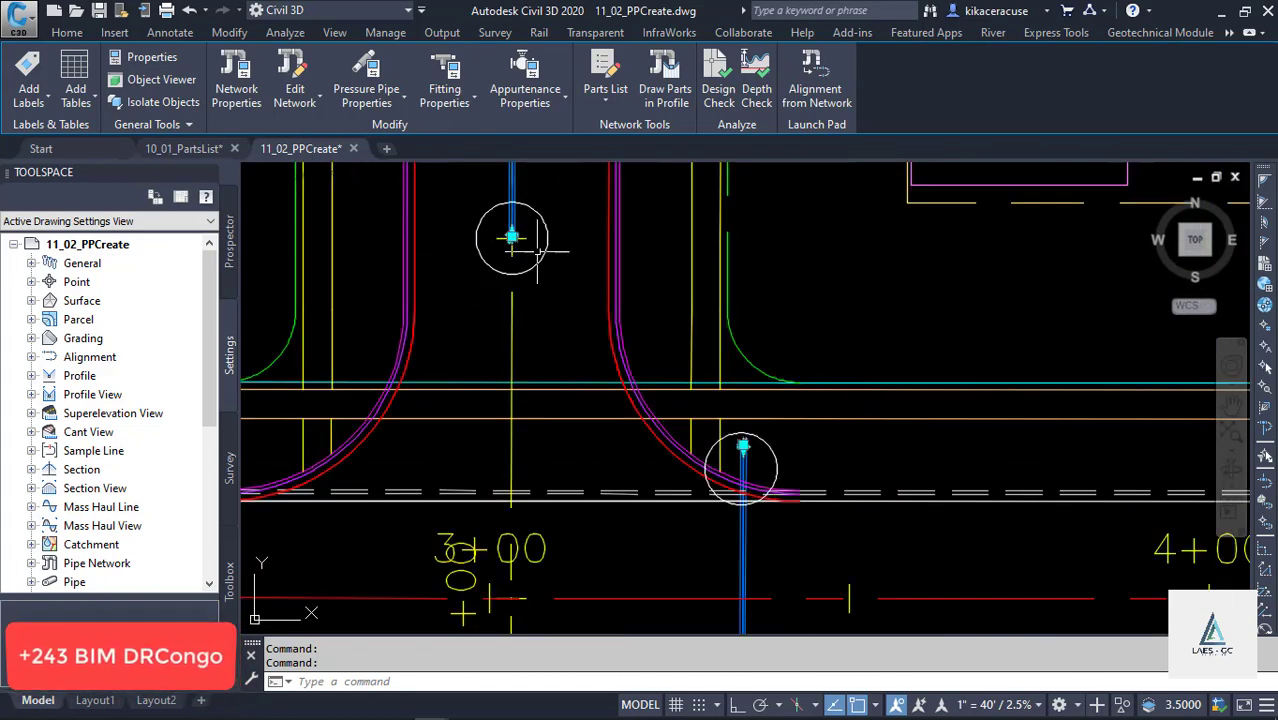
{"action": "scroll", "coordinate": [539, 255], "scroll_direction": "up", "scroll_amount": 4}
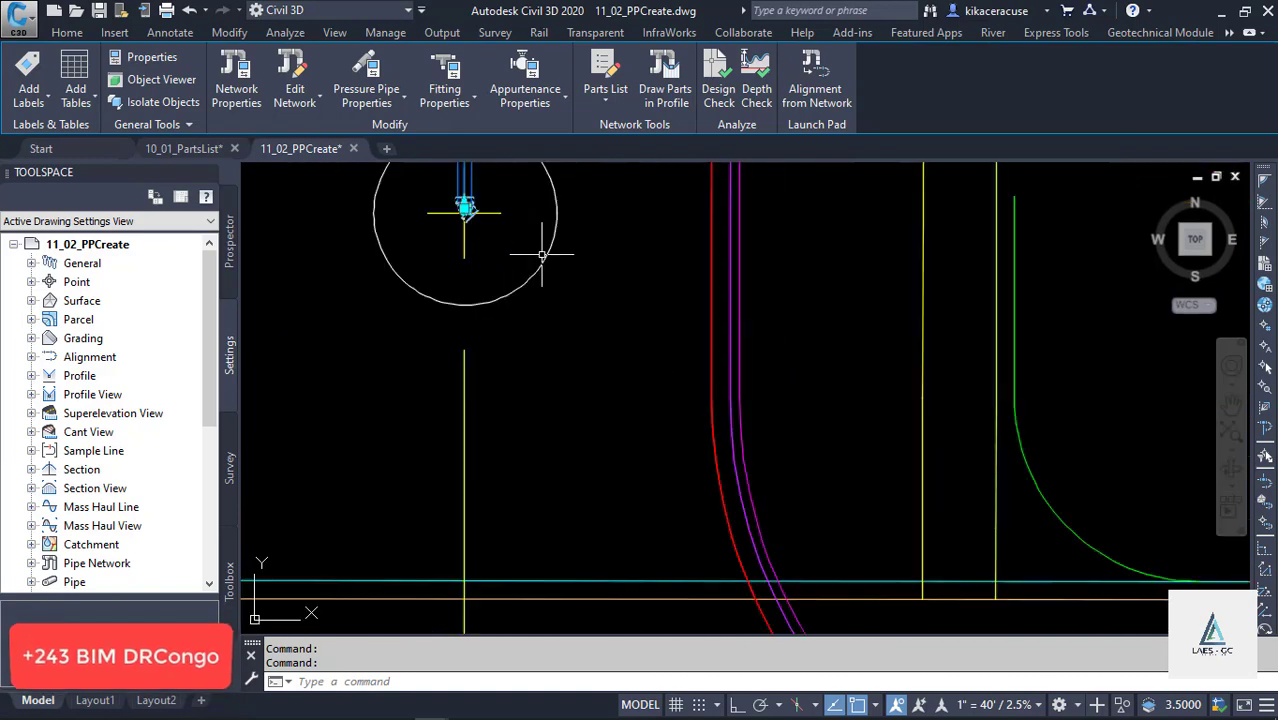
{"action": "left_click", "coordinate": [302, 101]}
{"action": "left_click", "coordinate": [330, 132]}
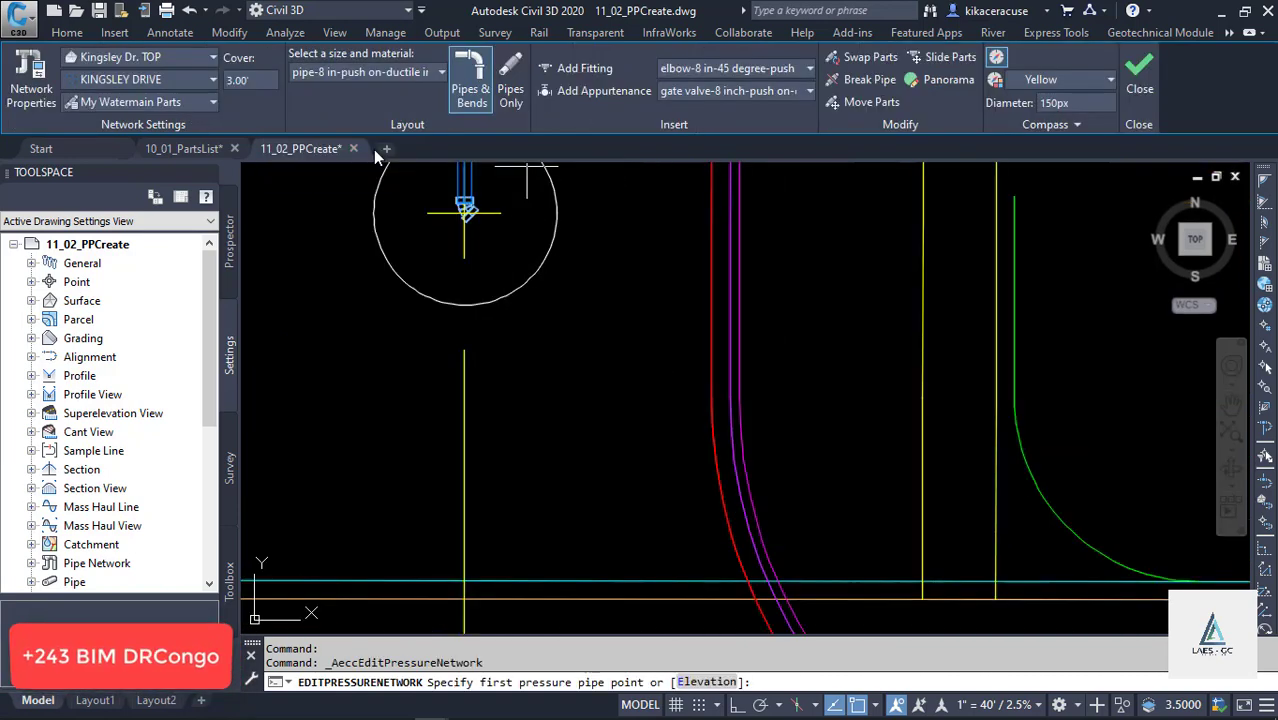
{"action": "left_click", "coordinate": [510, 78]}
{"action": "scroll", "coordinate": [465, 200], "scroll_direction": "up", "scroll_amount": 5}
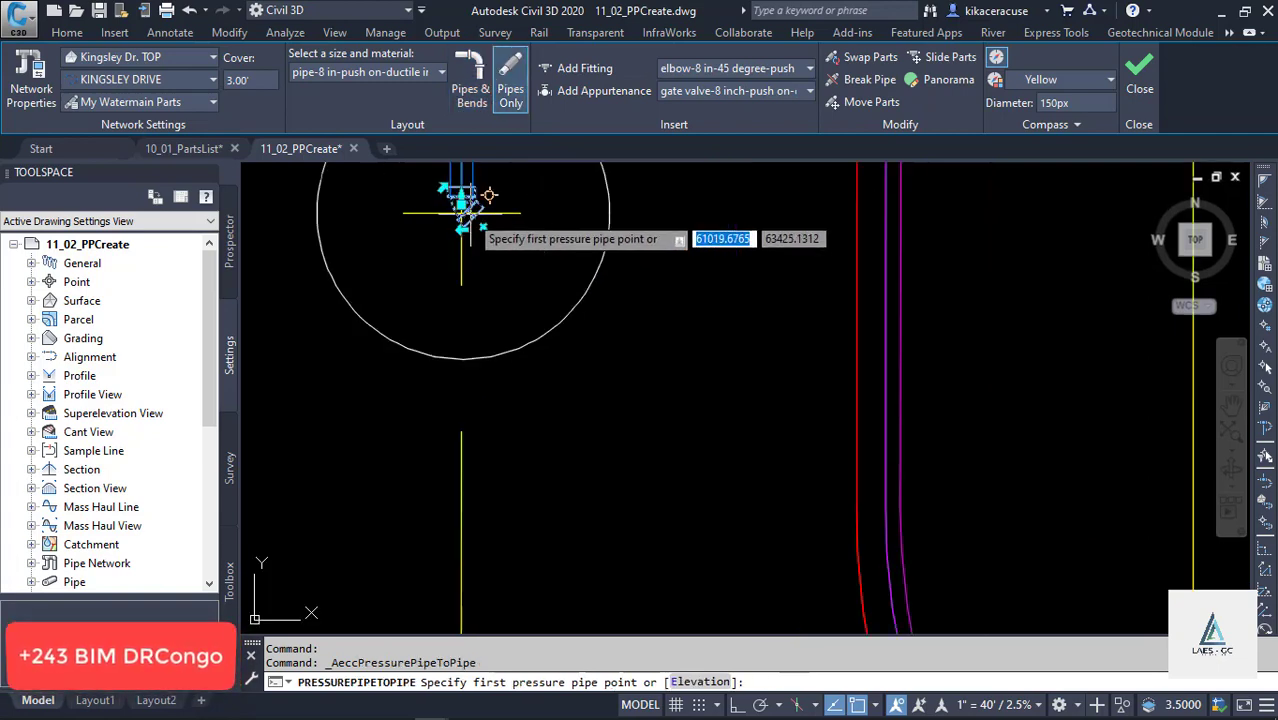
{"action": "left_click", "coordinate": [471, 80]}
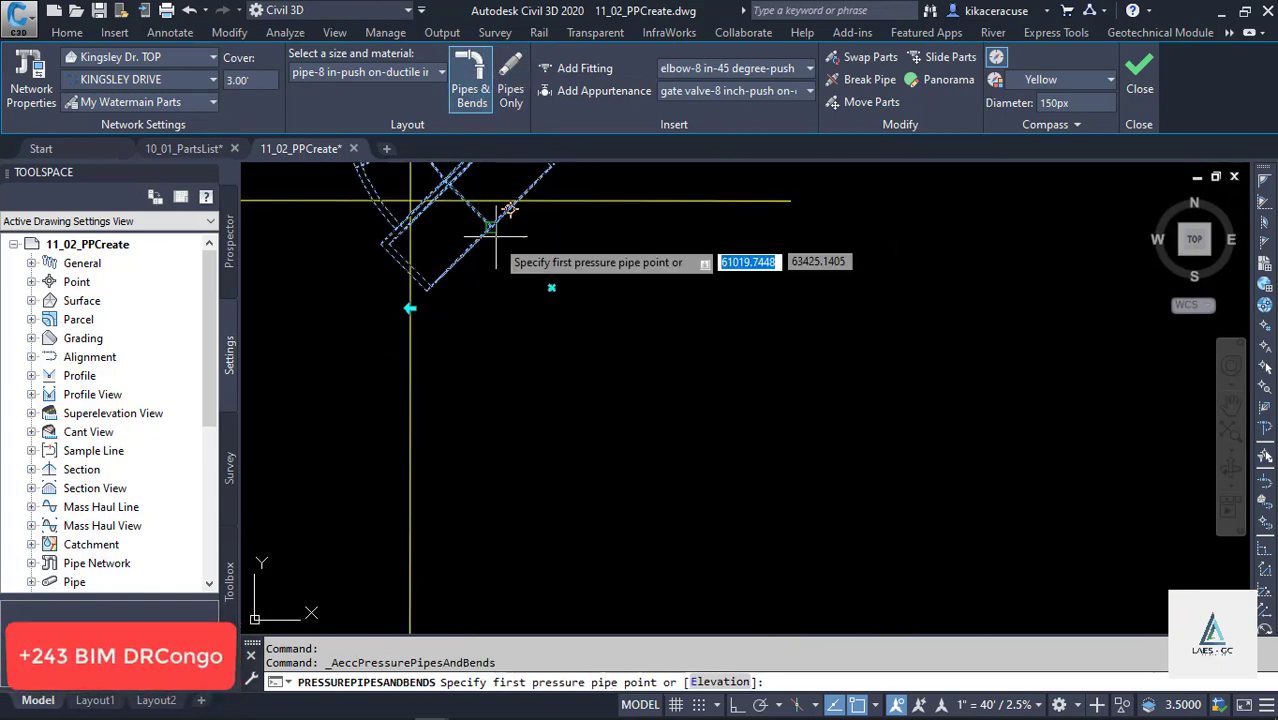
{"action": "left_click", "coordinate": [430, 212]}
{"action": "scroll", "coordinate": [435, 208], "scroll_direction": "down", "scroll_amount": 3}
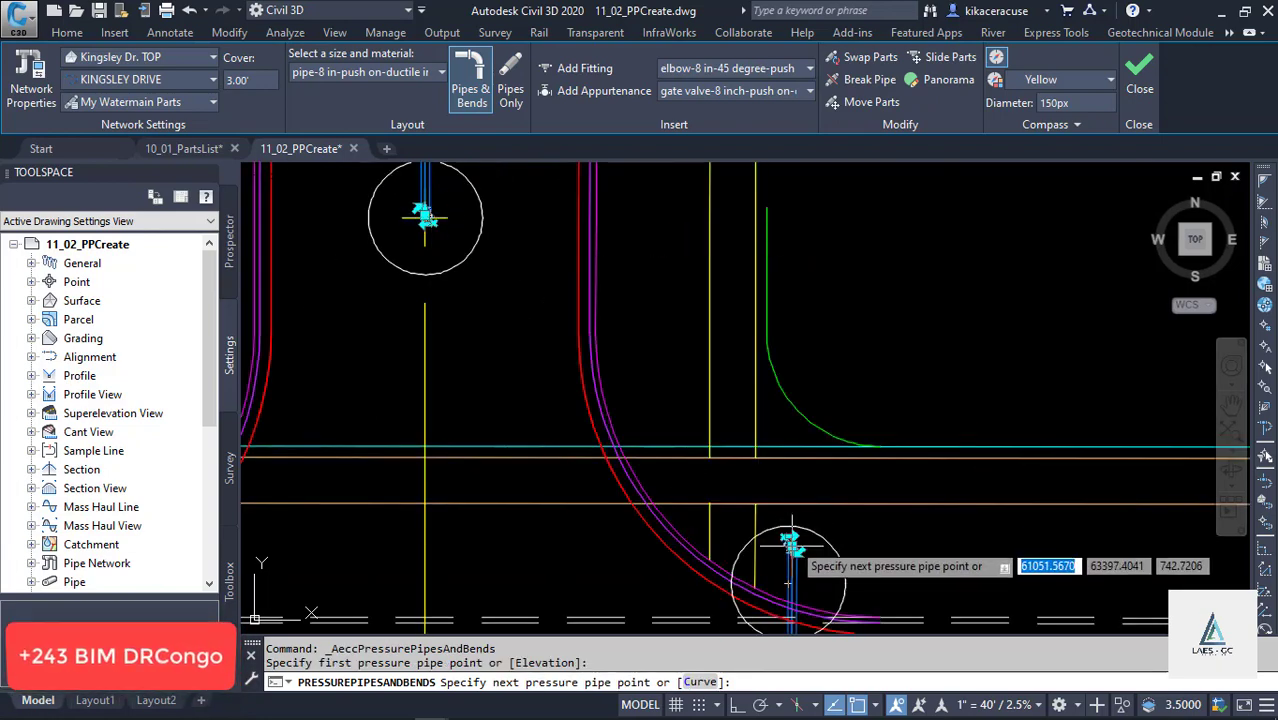
{"action": "scroll", "coordinate": [800, 535], "scroll_direction": "up", "scroll_amount": 4}
{"action": "scroll", "coordinate": [815, 521], "scroll_direction": "up", "scroll_amount": 2}
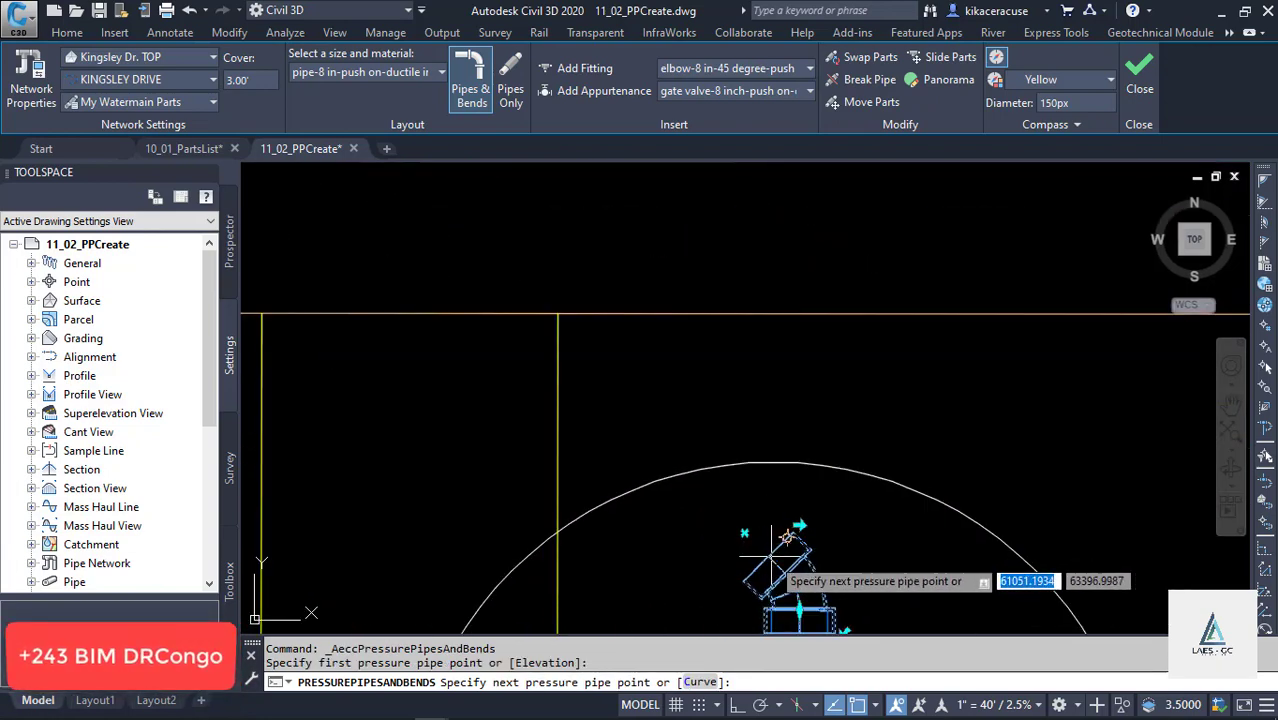
{"action": "left_click", "coordinate": [768, 557]}
{"action": "key", "text": "Return"}
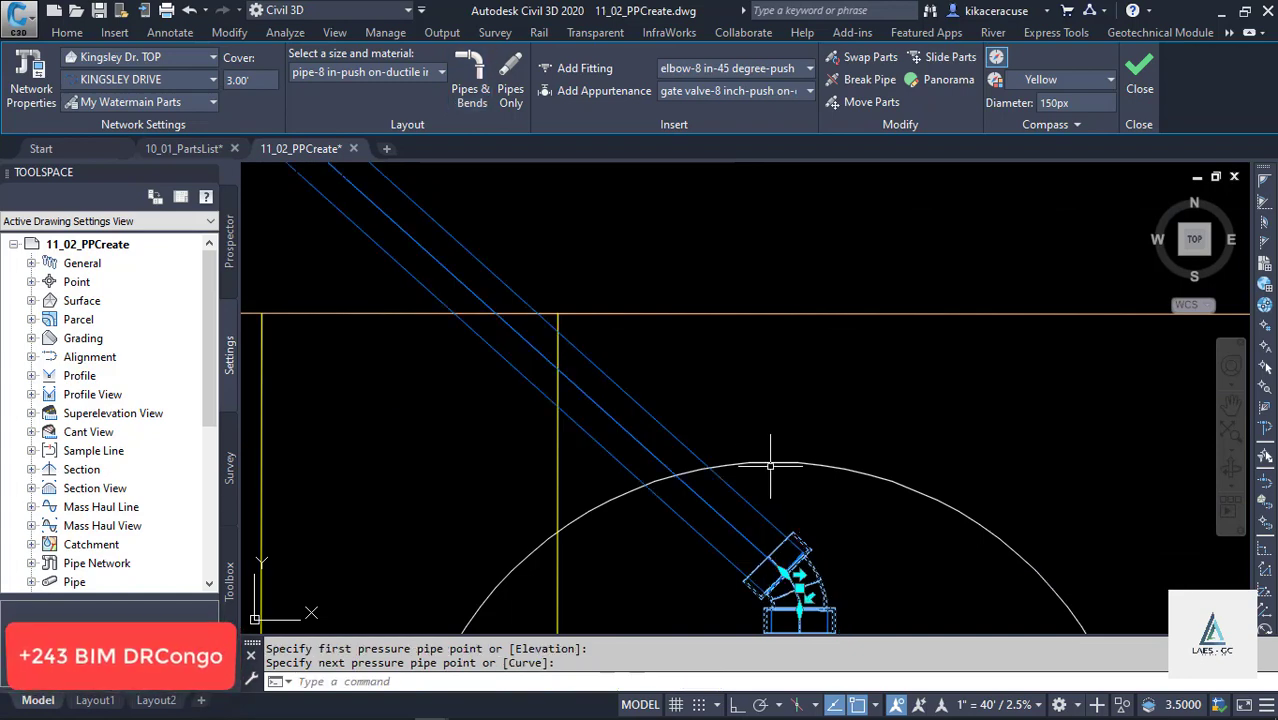
Examine the new diagonal pipe's connections at both 45-degree elbows and close the pressure network plan layout tools.
{"action": "scroll", "coordinate": [770, 465], "scroll_direction": "down", "scroll_amount": 8}
{"action": "scroll", "coordinate": [810, 505], "scroll_direction": "up", "scroll_amount": 4}
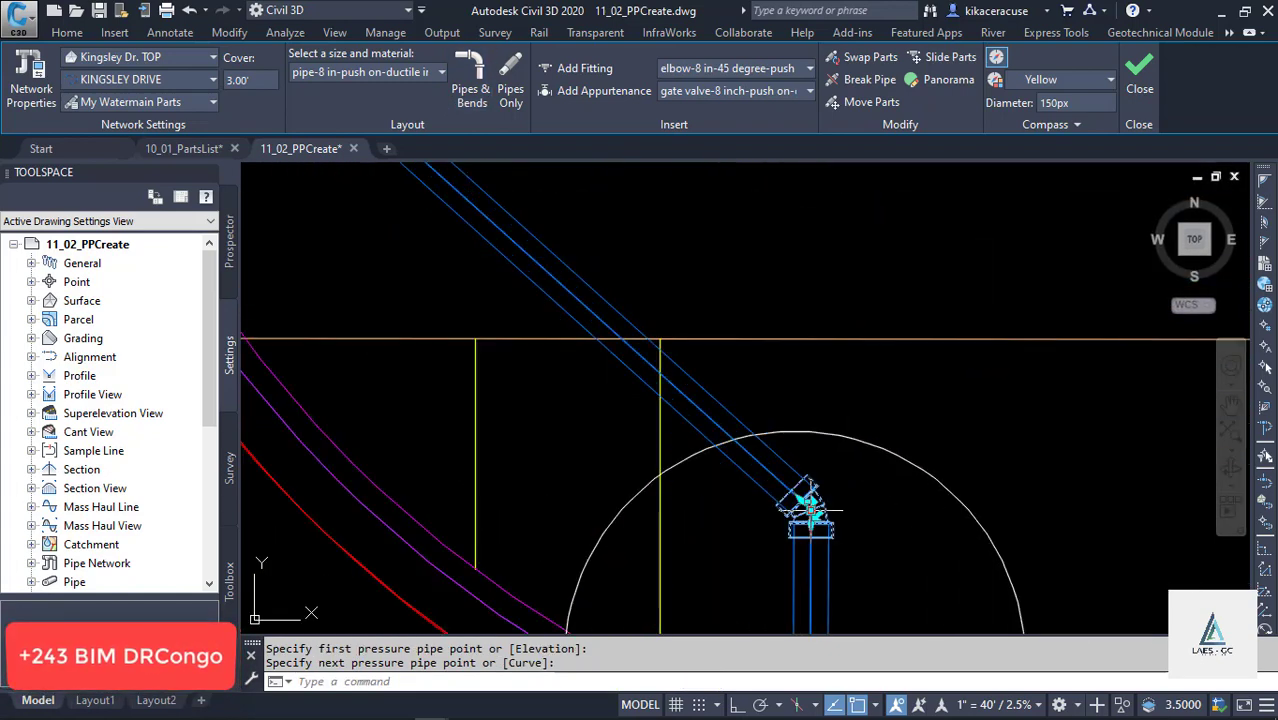
{"action": "scroll", "coordinate": [841, 495], "scroll_direction": "down", "scroll_amount": 6}
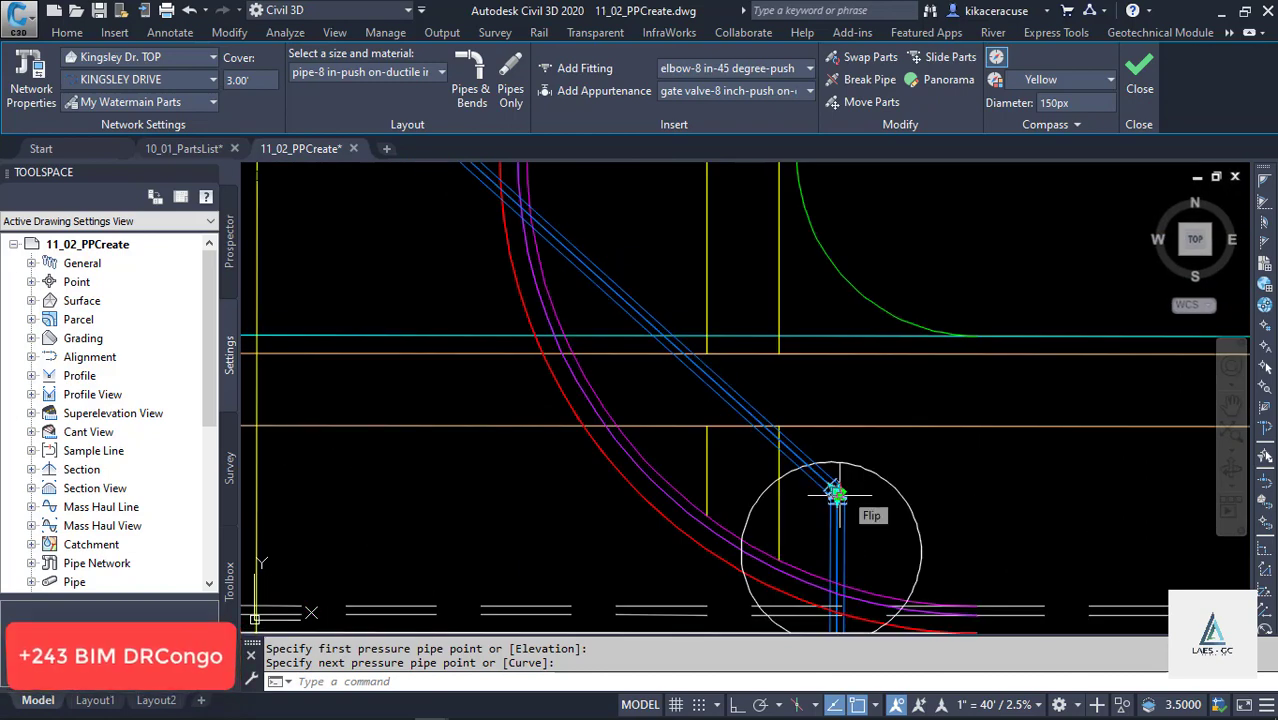
{"action": "scroll", "coordinate": [657, 330], "scroll_direction": "up", "scroll_amount": 2}
{"action": "key", "text": "Escape"}
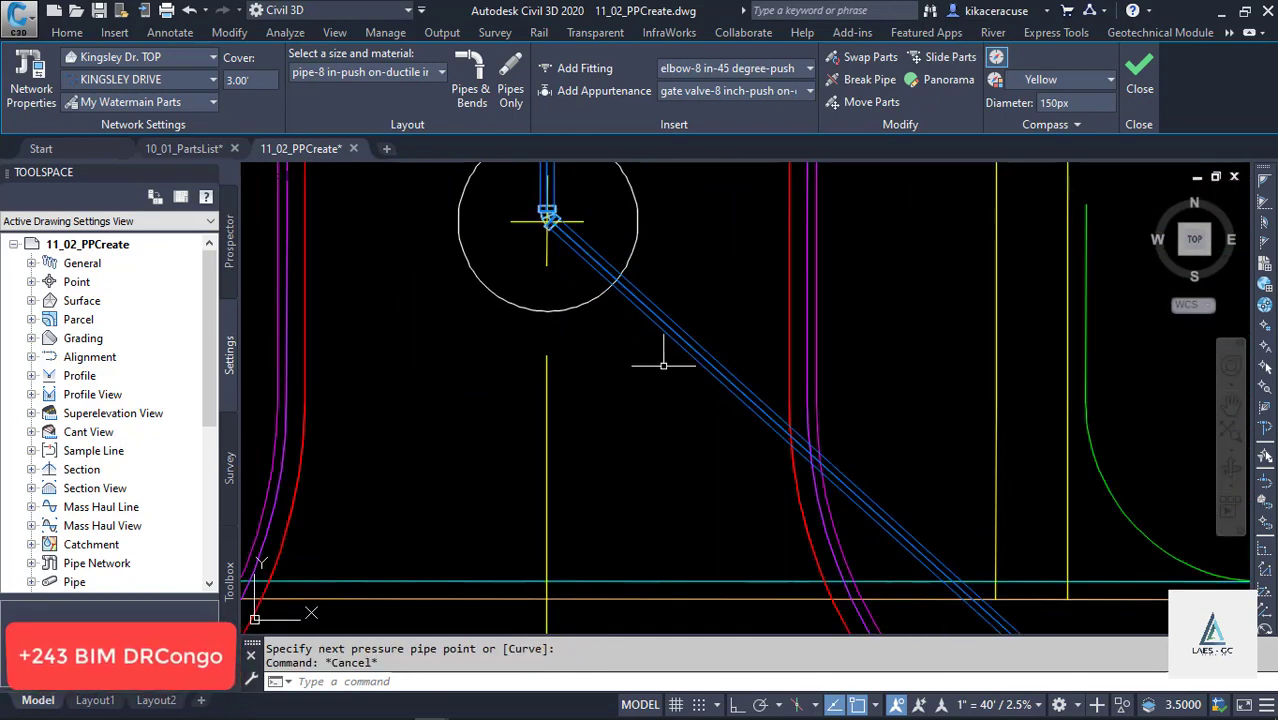
{"action": "scroll", "coordinate": [663, 366], "scroll_direction": "down", "scroll_amount": 3}
{"action": "scroll", "coordinate": [676, 407], "scroll_direction": "up", "scroll_amount": 4}
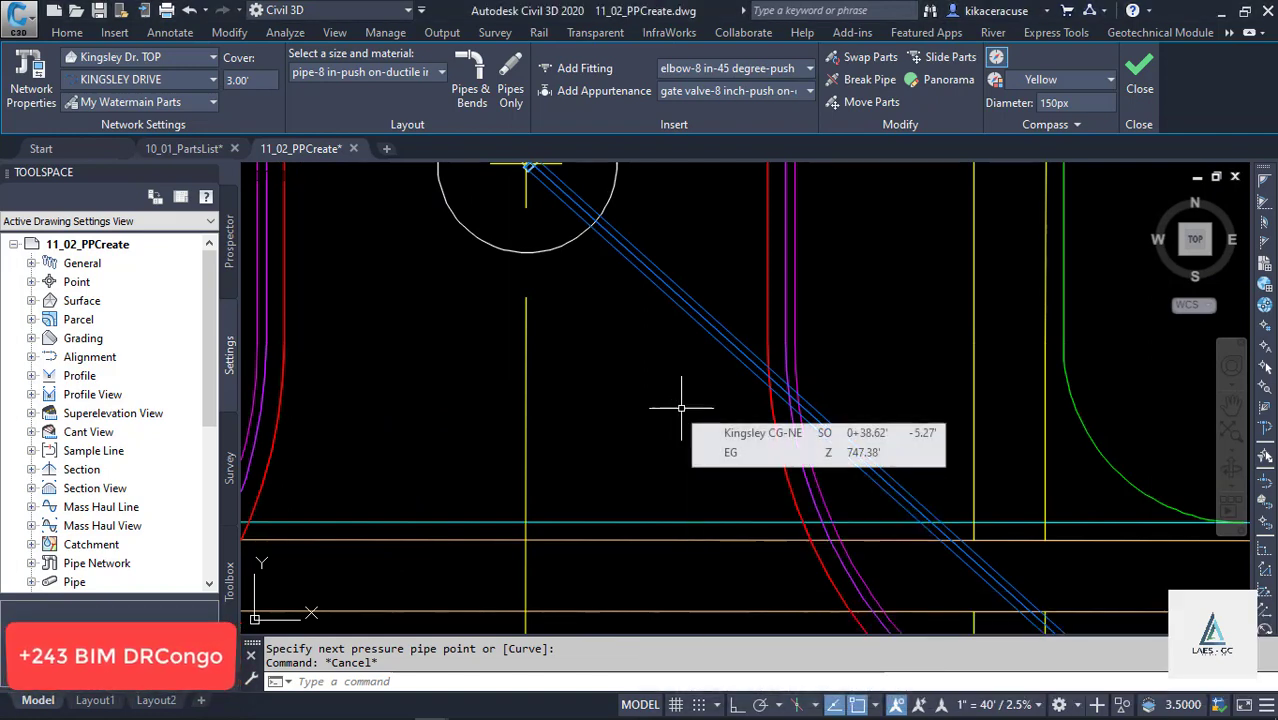
{"action": "scroll", "coordinate": [680, 408], "scroll_direction": "down", "scroll_amount": 4}
{"action": "scroll", "coordinate": [686, 408], "scroll_direction": "up", "scroll_amount": 3}
{"action": "key", "text": "Escape"}
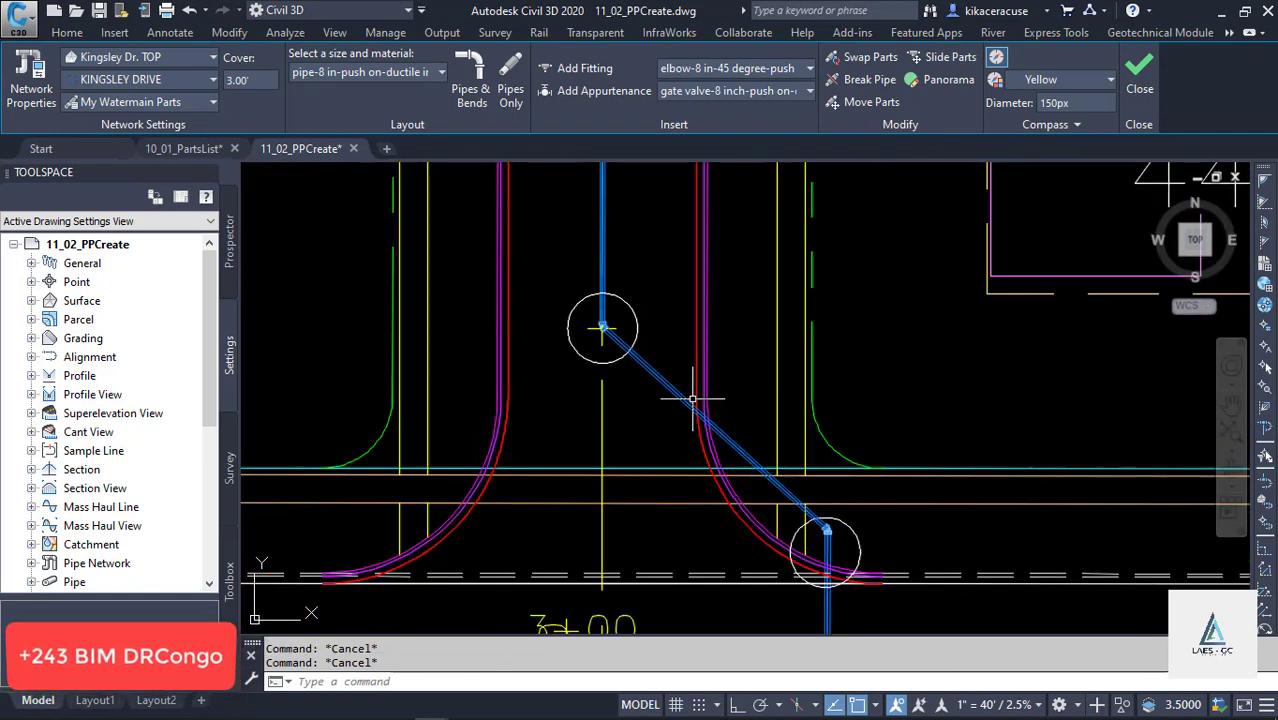
{"action": "left_click", "coordinate": [690, 403]}
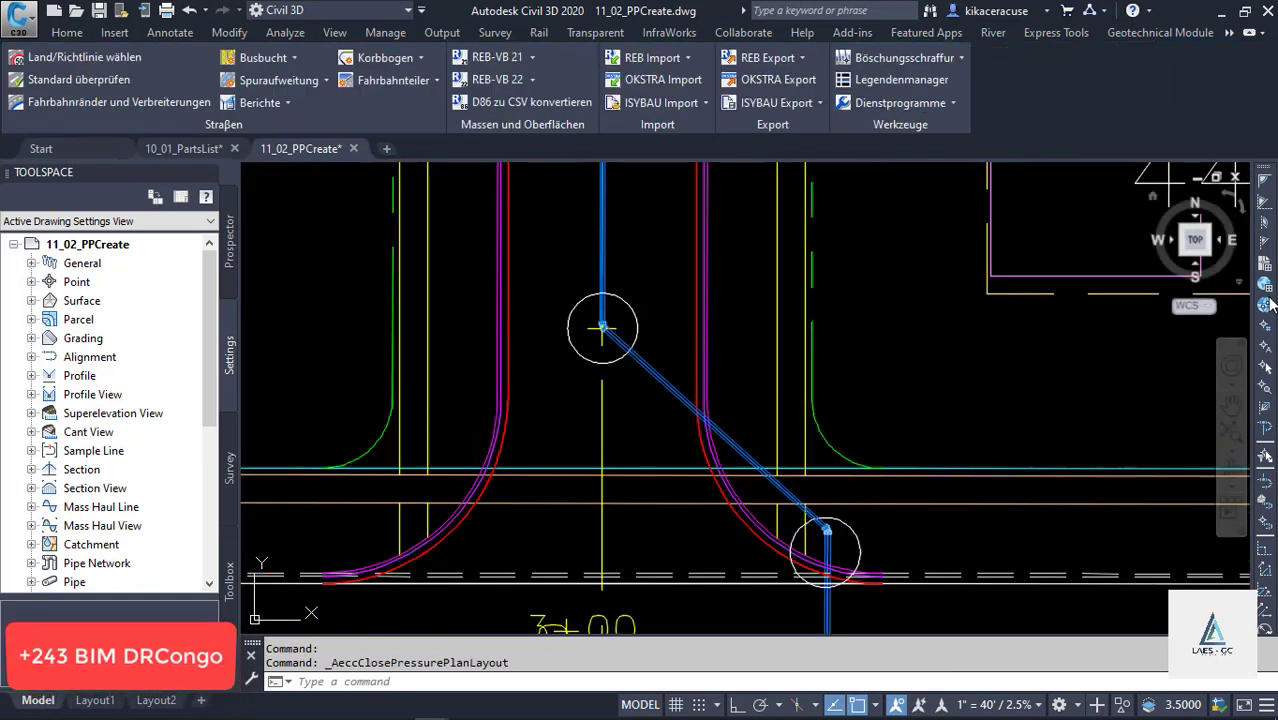
{"action": "left_click", "coordinate": [650, 376]}
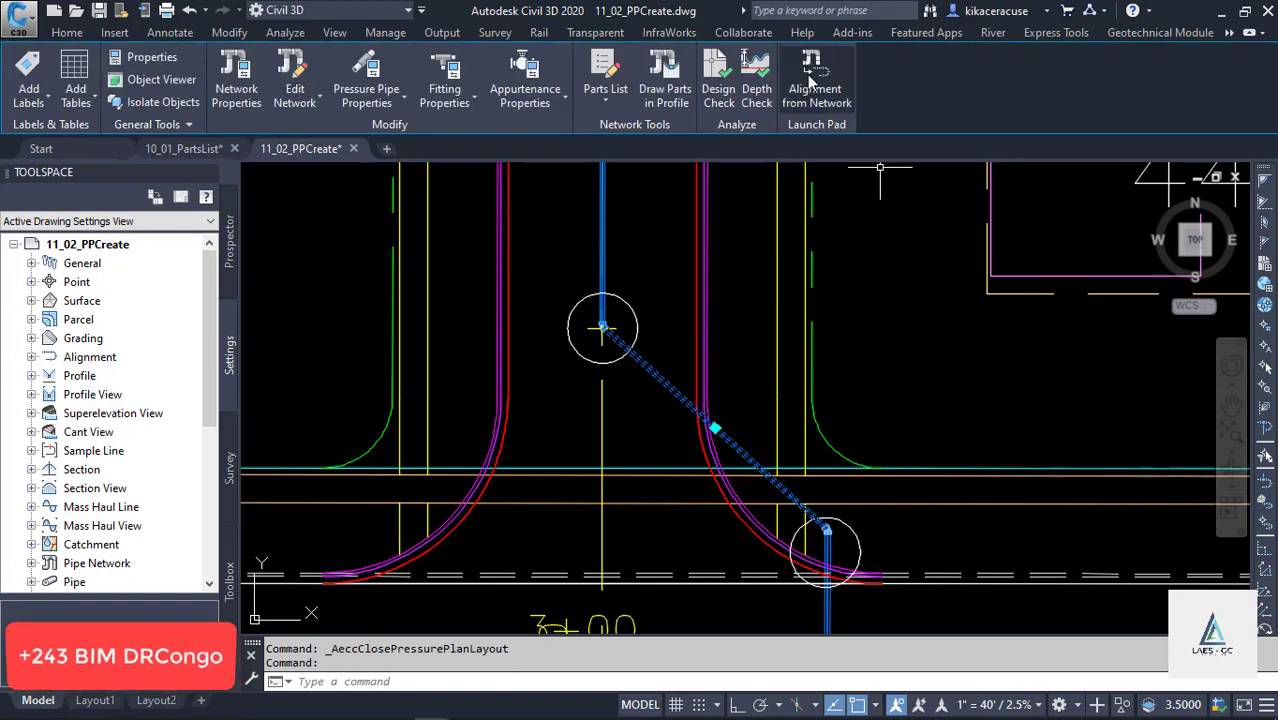
{"action": "left_click", "coordinate": [814, 100]}
{"action": "scroll", "coordinate": [650, 400], "scroll_direction": "down", "scroll_amount": 3}
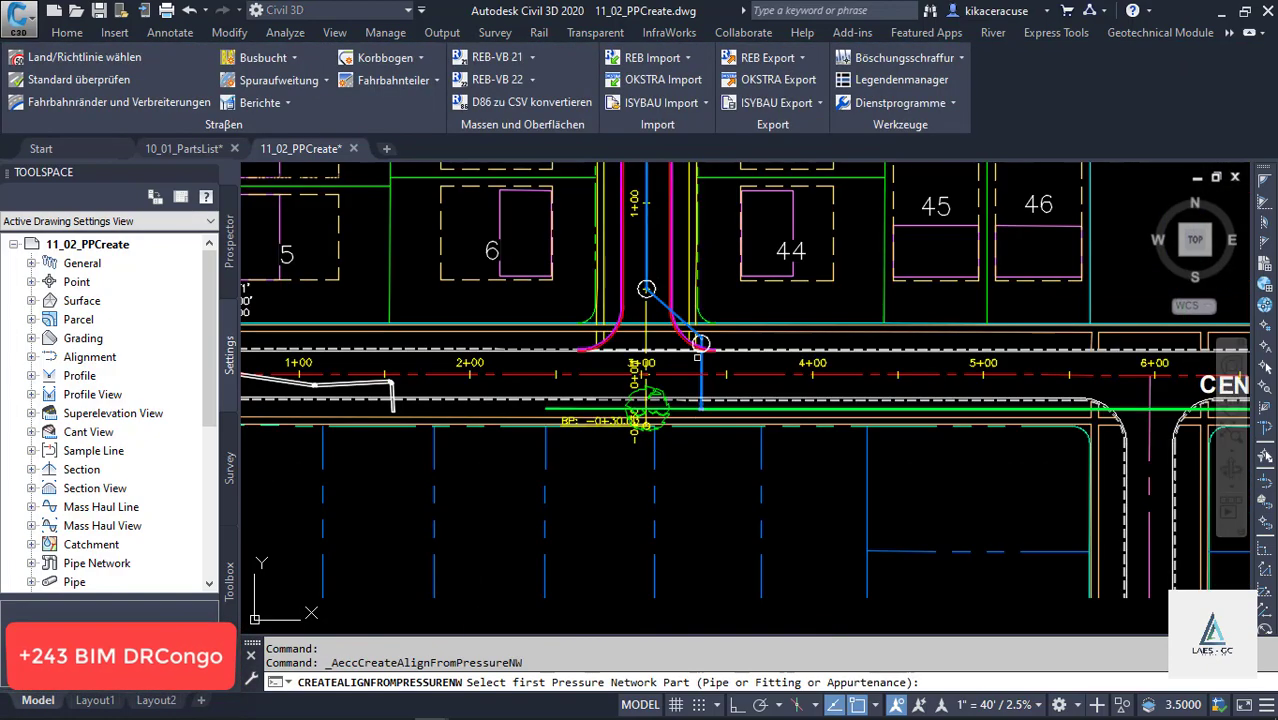
{"action": "scroll", "coordinate": [650, 400], "scroll_direction": "up", "scroll_amount": 3}
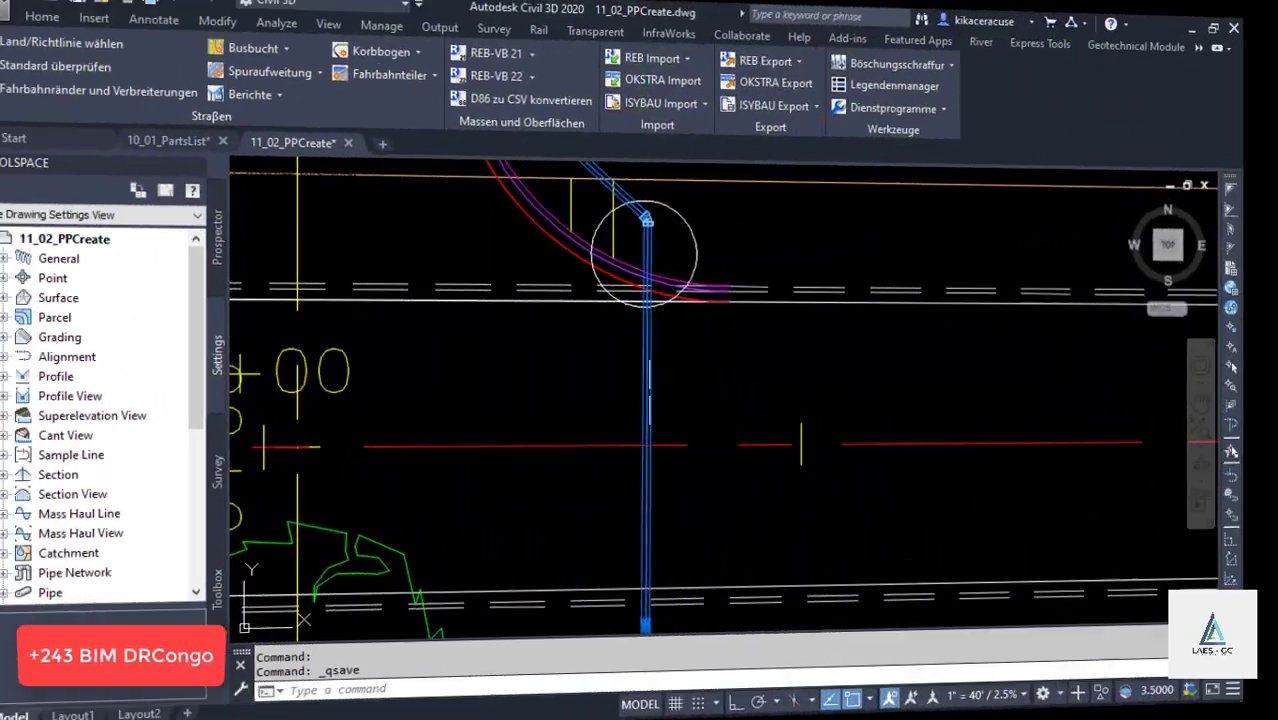
{"action": "scroll", "coordinate": [655, 390], "scroll_direction": "down", "scroll_amount": 4}
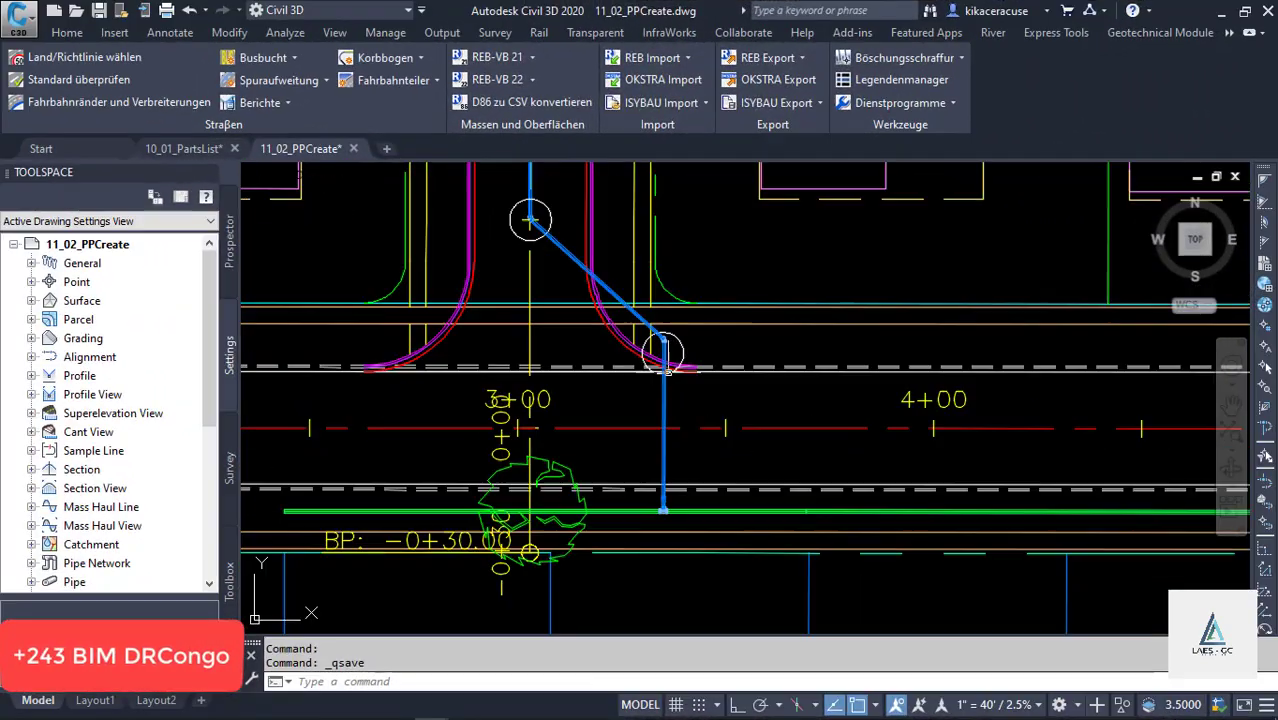
{"action": "scroll", "coordinate": [614, 300], "scroll_direction": "up", "scroll_amount": 4}
{"action": "left_click", "coordinate": [625, 288]}
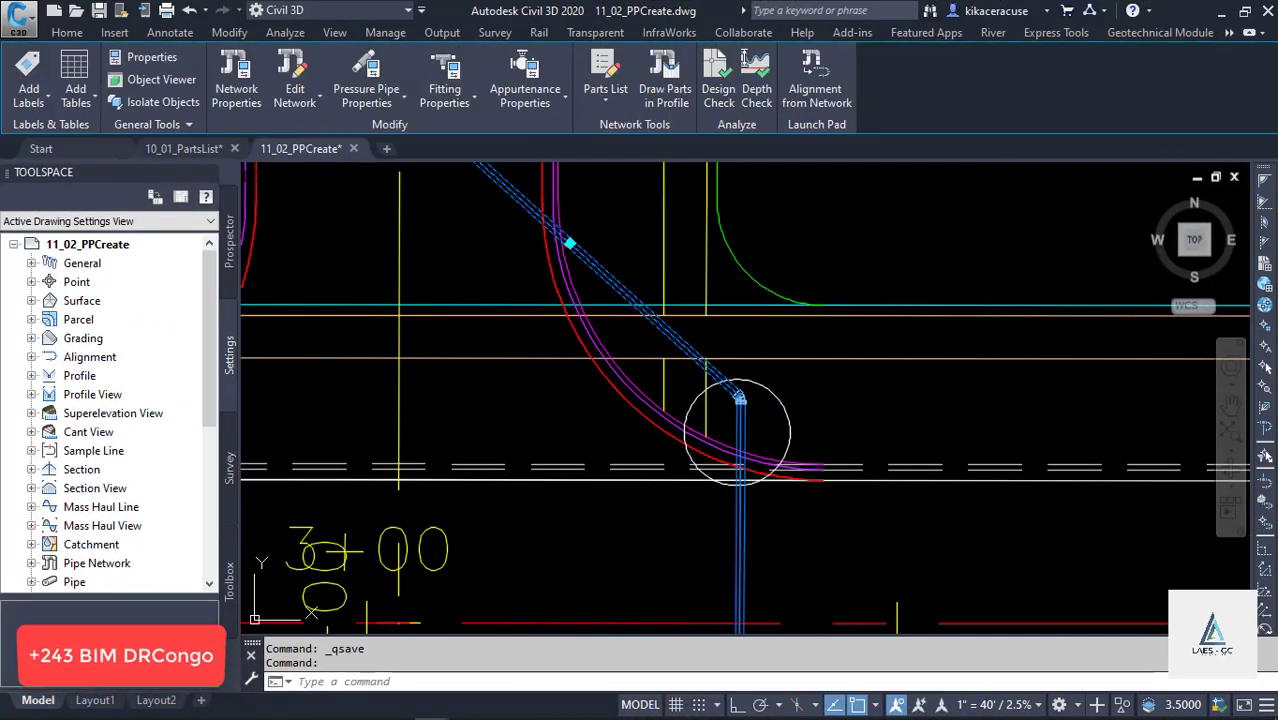
{"action": "left_click", "coordinate": [818, 85]}
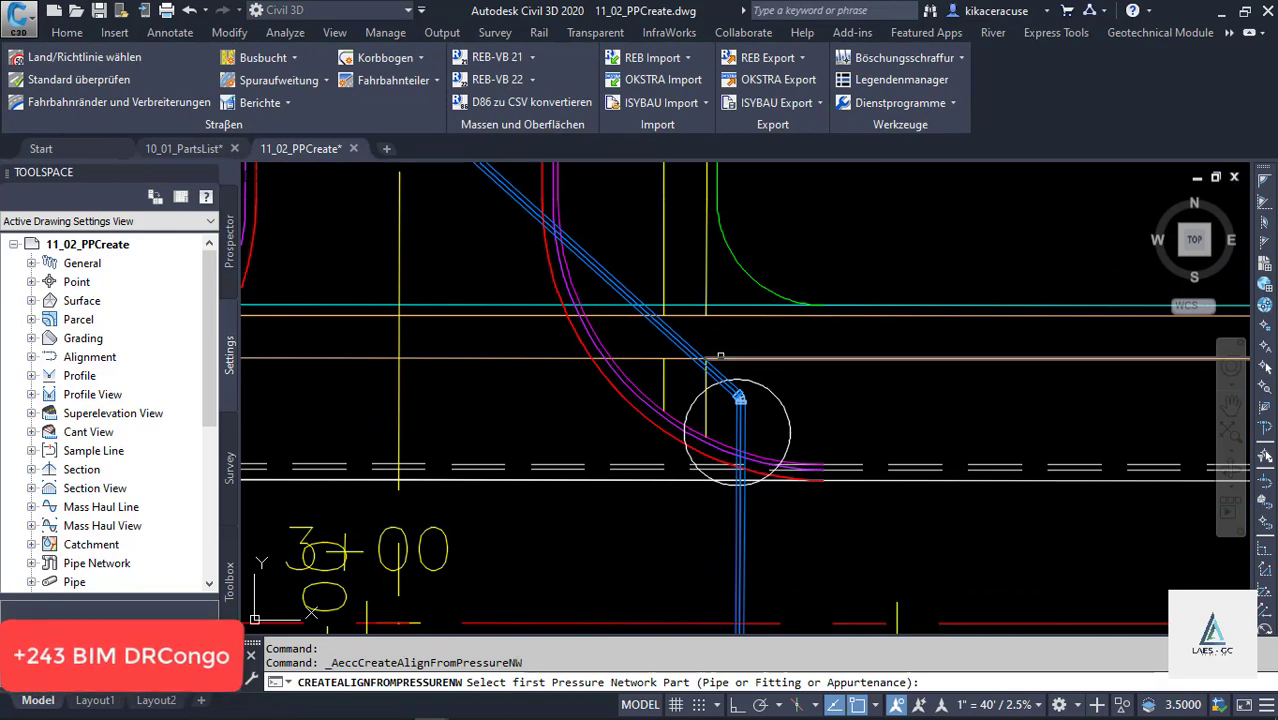
{"action": "scroll", "coordinate": [708, 340], "scroll_direction": "up", "scroll_amount": 2}
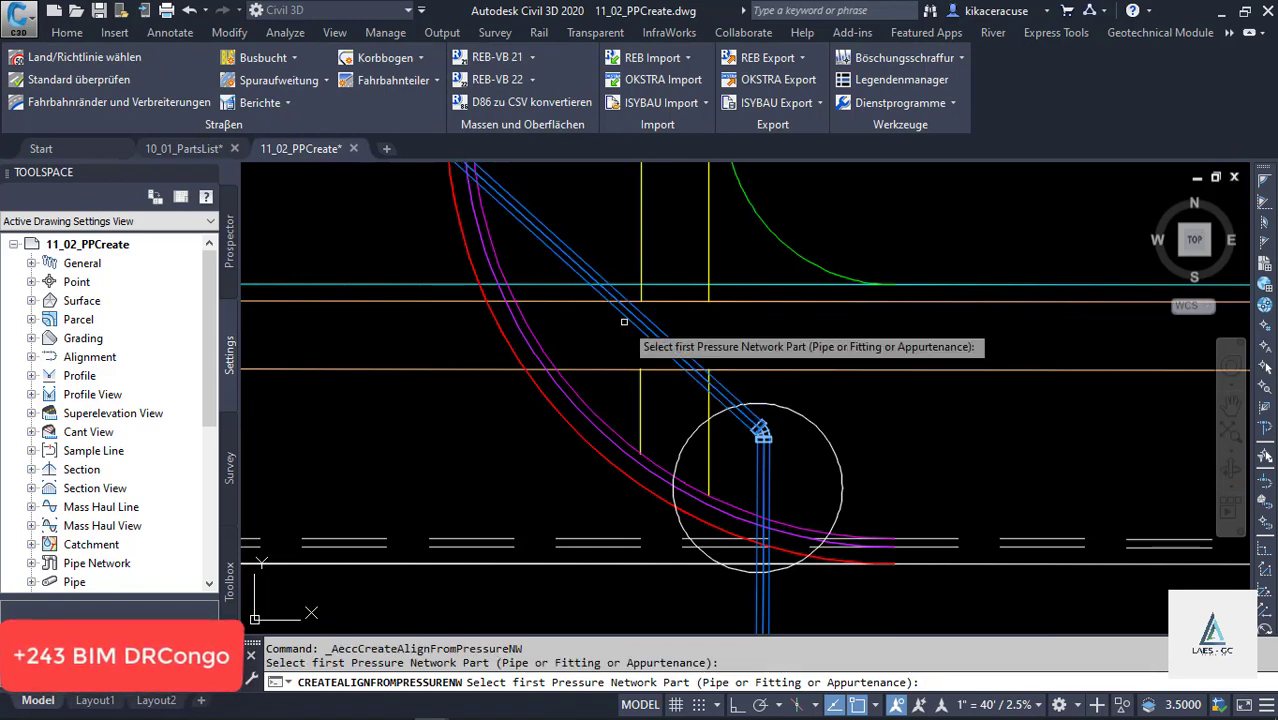
{"action": "left_click", "coordinate": [655, 334]}
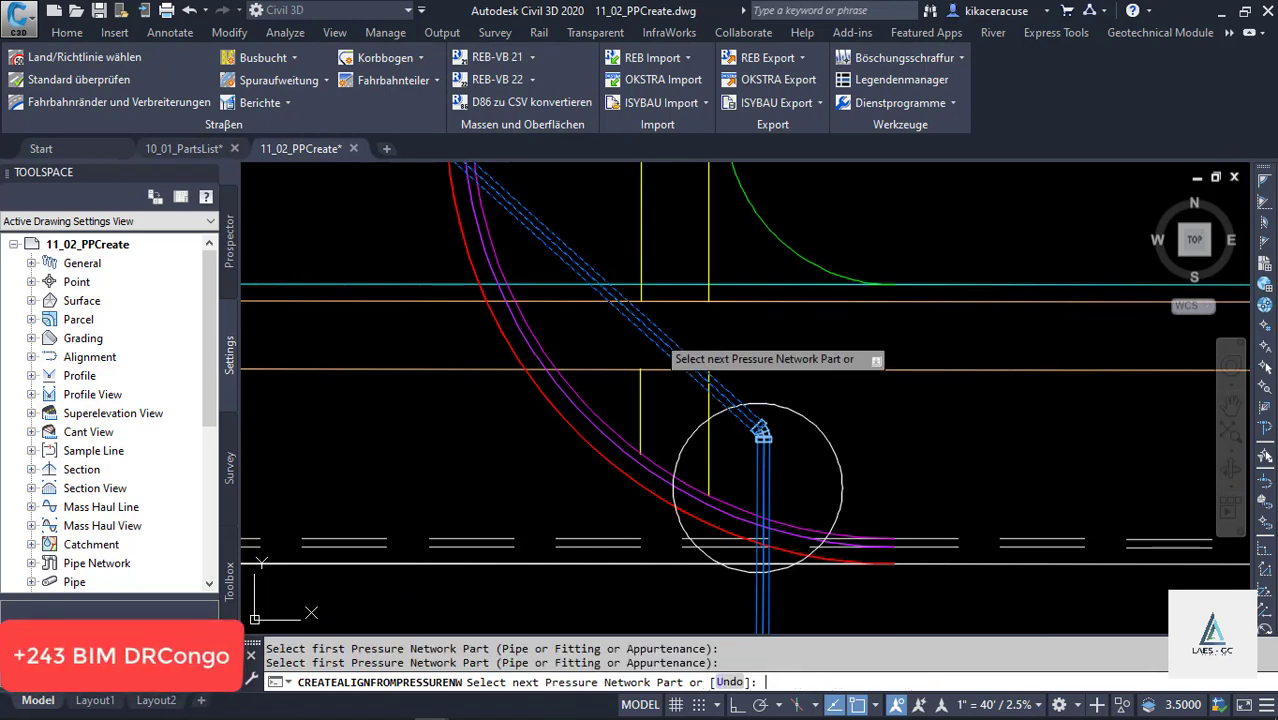
{"action": "key", "text": "Return"}
{"action": "left_click", "coordinate": [755, 150]}
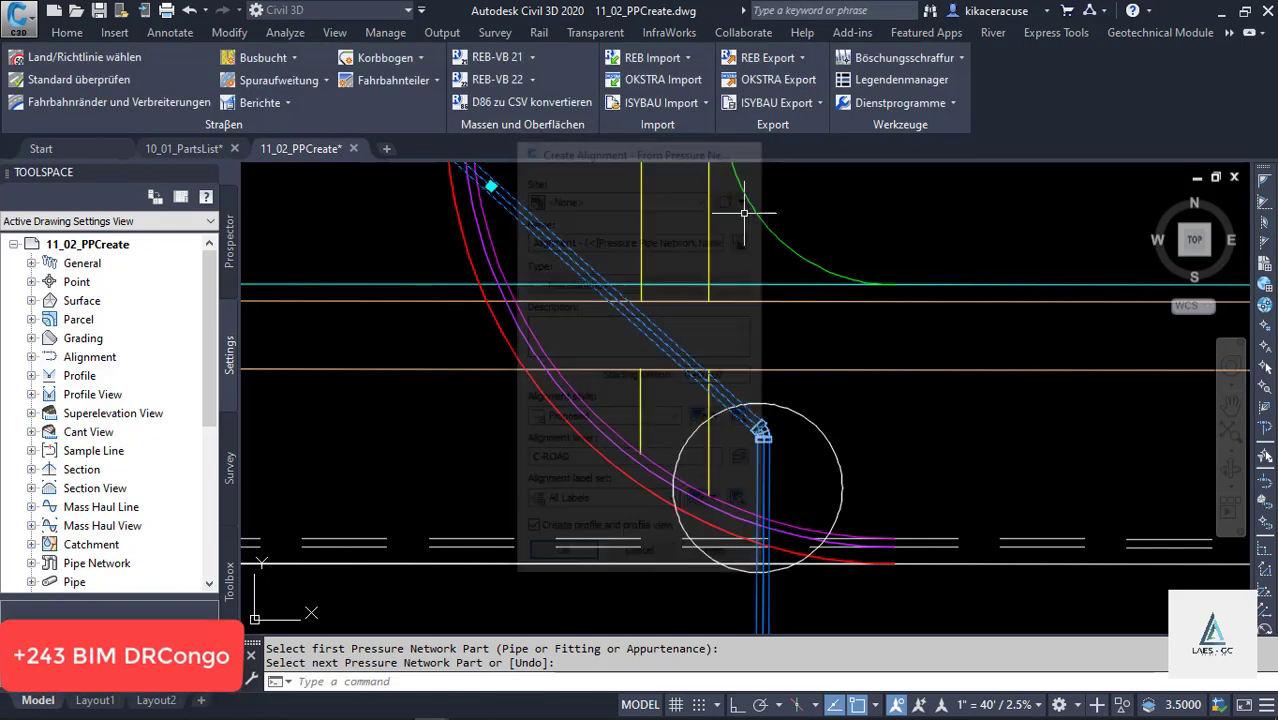
Add the branch pipe crossing the road and its 45-degree elbow to the selection with the diagonal pipe.
{"action": "scroll", "coordinate": [721, 330], "scroll_direction": "down", "scroll_amount": 4}
{"action": "scroll", "coordinate": [745, 410], "scroll_direction": "up", "scroll_amount": 4}
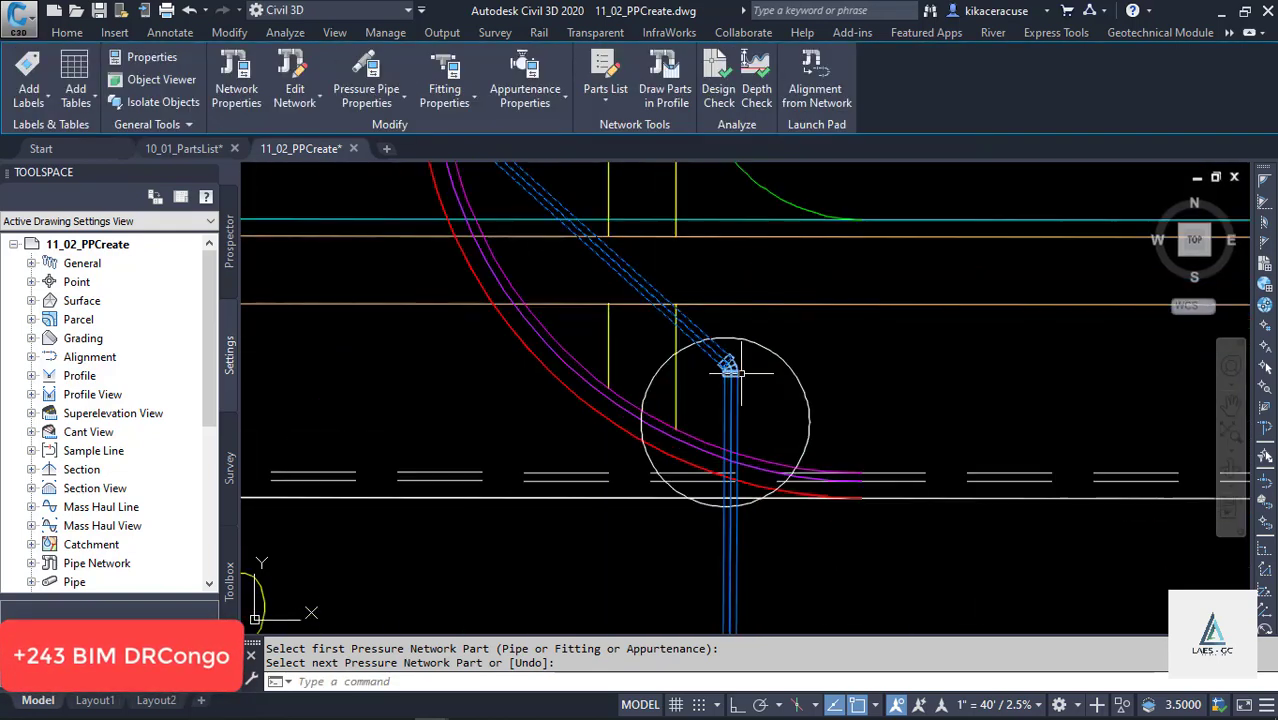
{"action": "key", "text": "Return"}
{"action": "scroll", "coordinate": [740, 355], "scroll_direction": "up", "scroll_amount": 6}
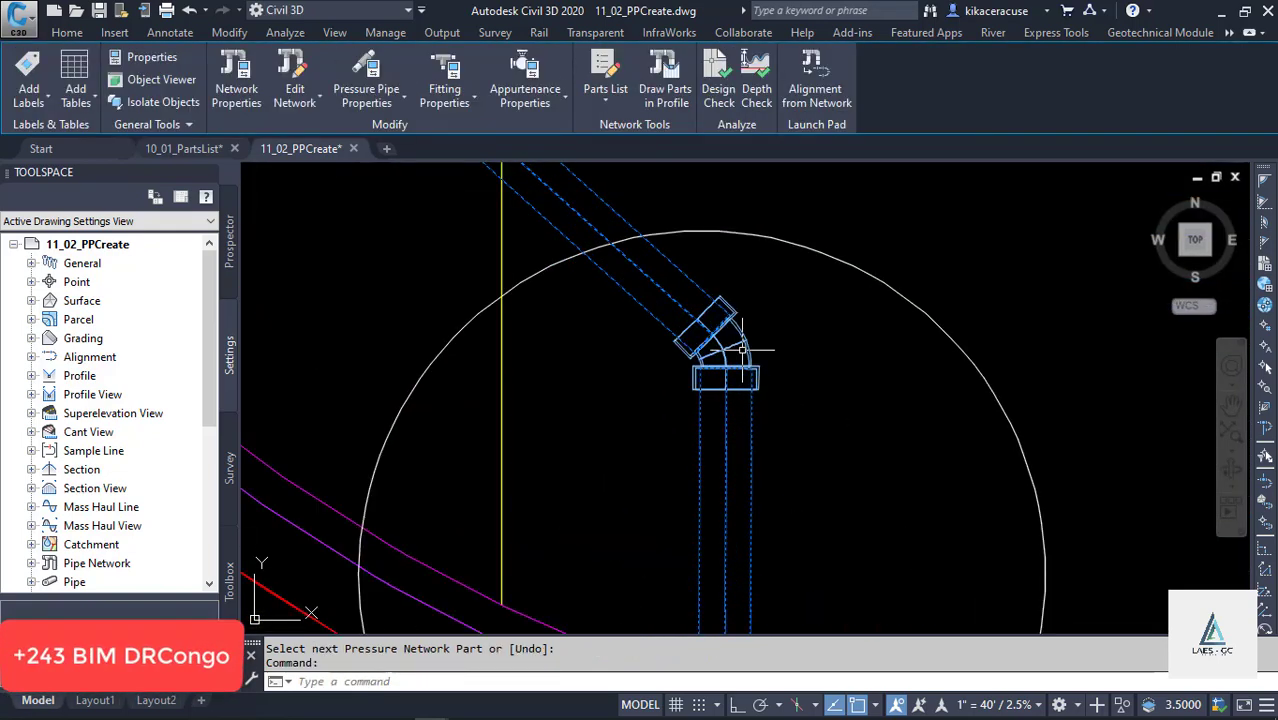
{"action": "key", "text": "Return"}
{"action": "scroll", "coordinate": [690, 370], "scroll_direction": "down", "scroll_amount": 6}
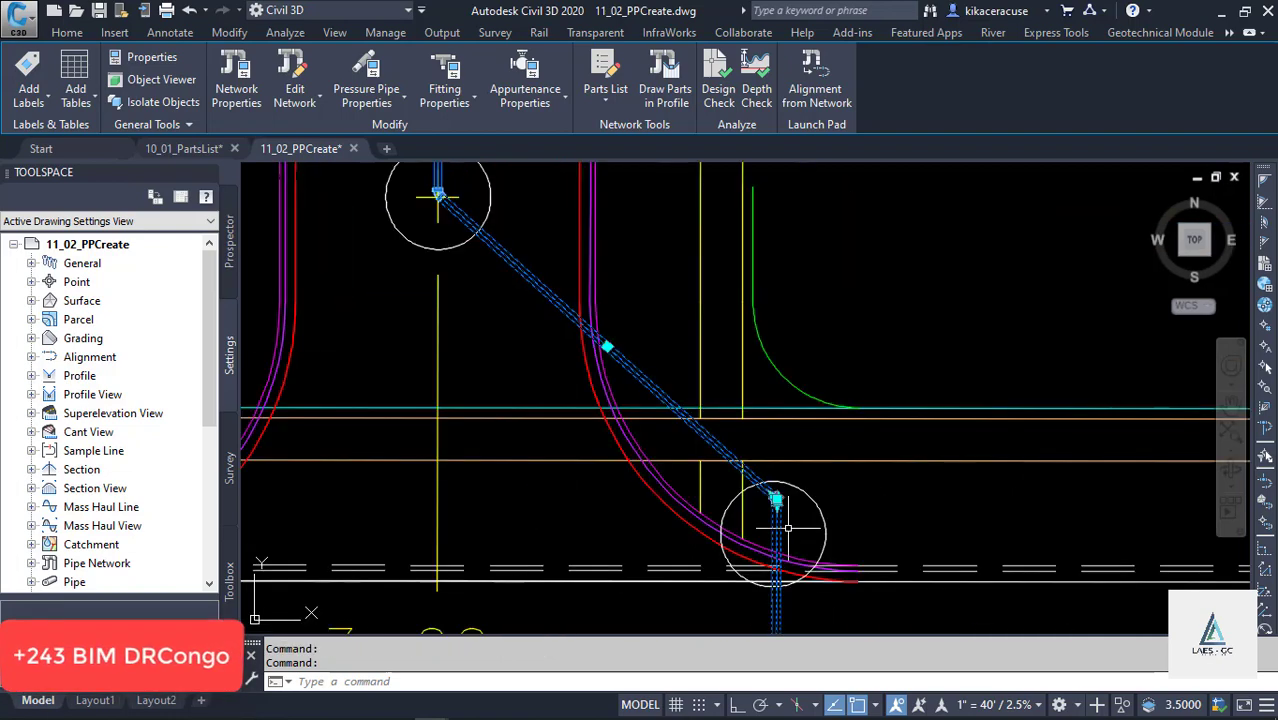
Add the 45-degree elbow at the diagonal pipe's north end and the Kingsley Drive pipe running north from it to the selection.
{"action": "scroll", "coordinate": [645, 395], "scroll_direction": "up", "scroll_amount": 3}
{"action": "scroll", "coordinate": [630, 375], "scroll_direction": "up", "scroll_amount": 3}
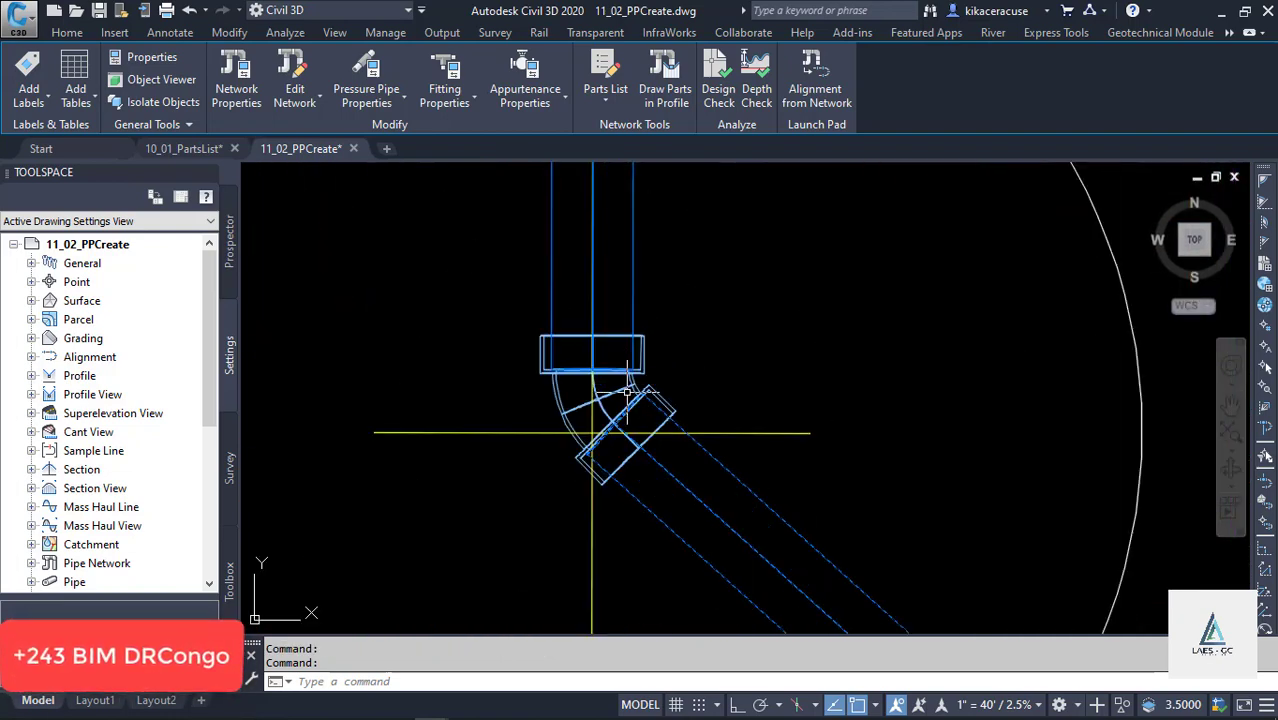
{"action": "left_click", "coordinate": [635, 353]}
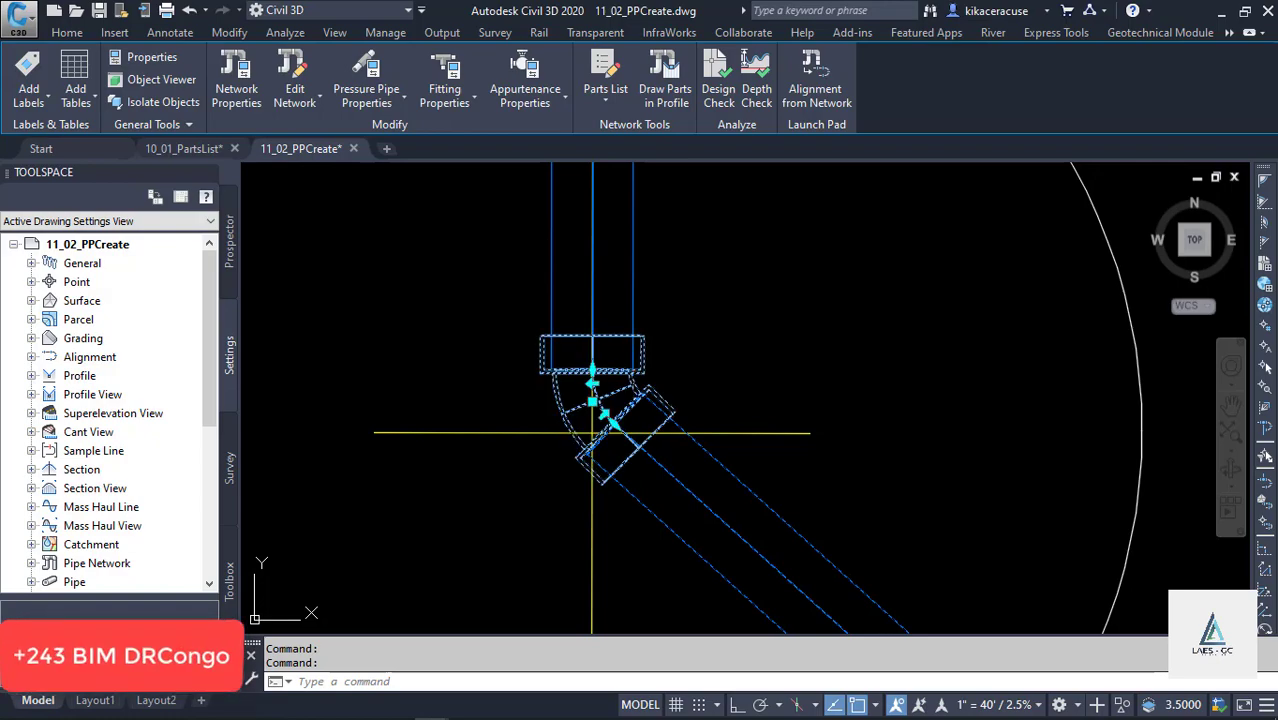
{"action": "left_click", "coordinate": [632, 313]}
{"action": "scroll", "coordinate": [630, 480], "scroll_direction": "down", "scroll_amount": 5}
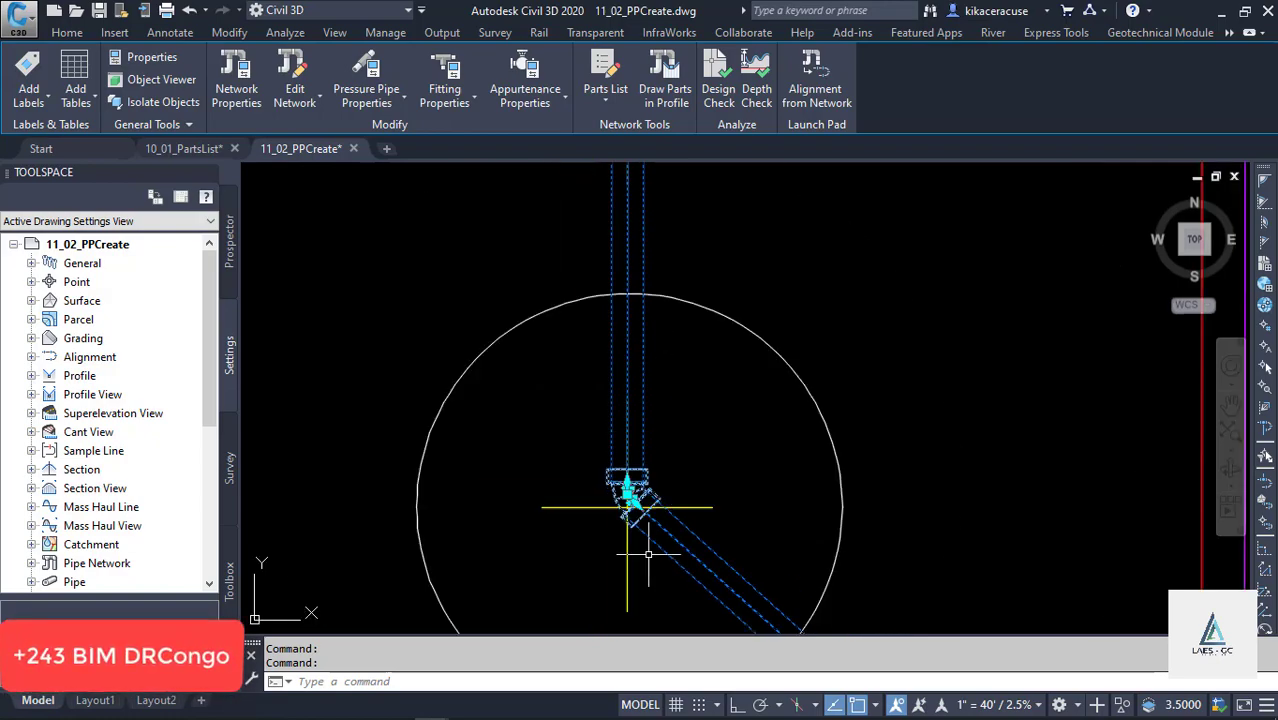
Add the bend fitting at PC 2+03.47 on Kingsley Drive to the pressure network selection.
{"action": "scroll", "coordinate": [648, 550], "scroll_direction": "down", "scroll_amount": 5}
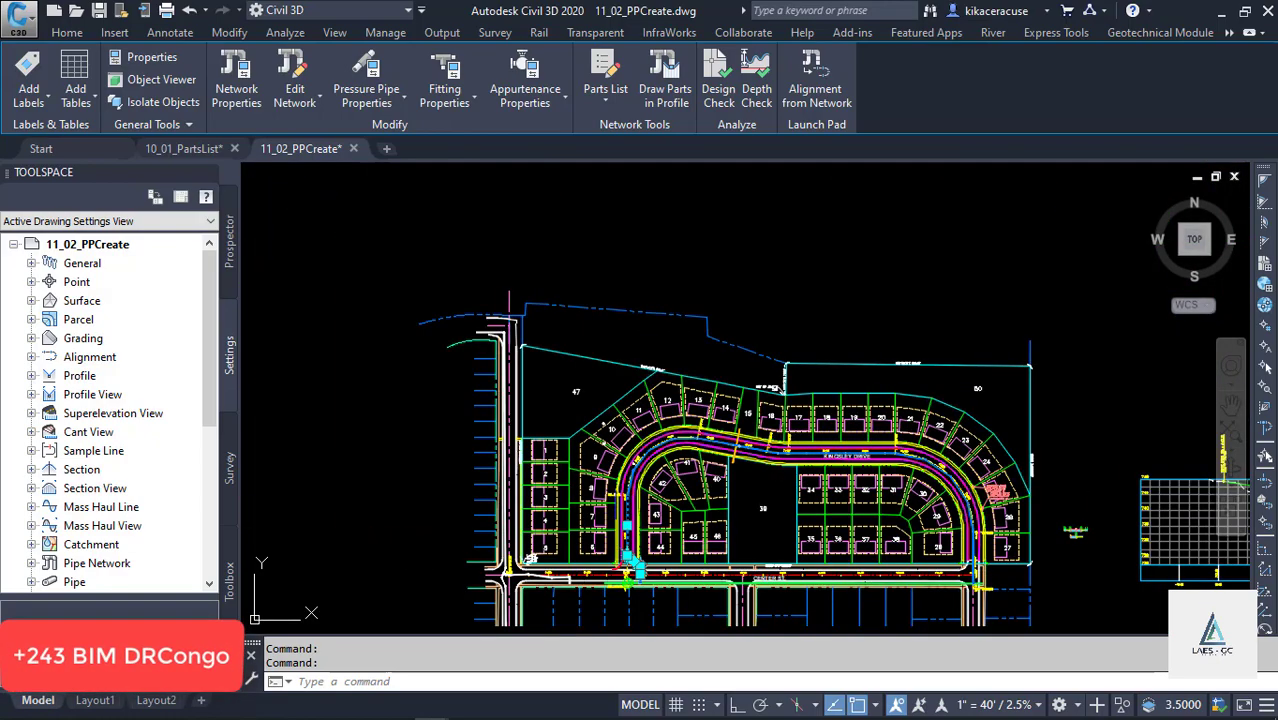
{"action": "scroll", "coordinate": [620, 510], "scroll_direction": "up", "scroll_amount": 10}
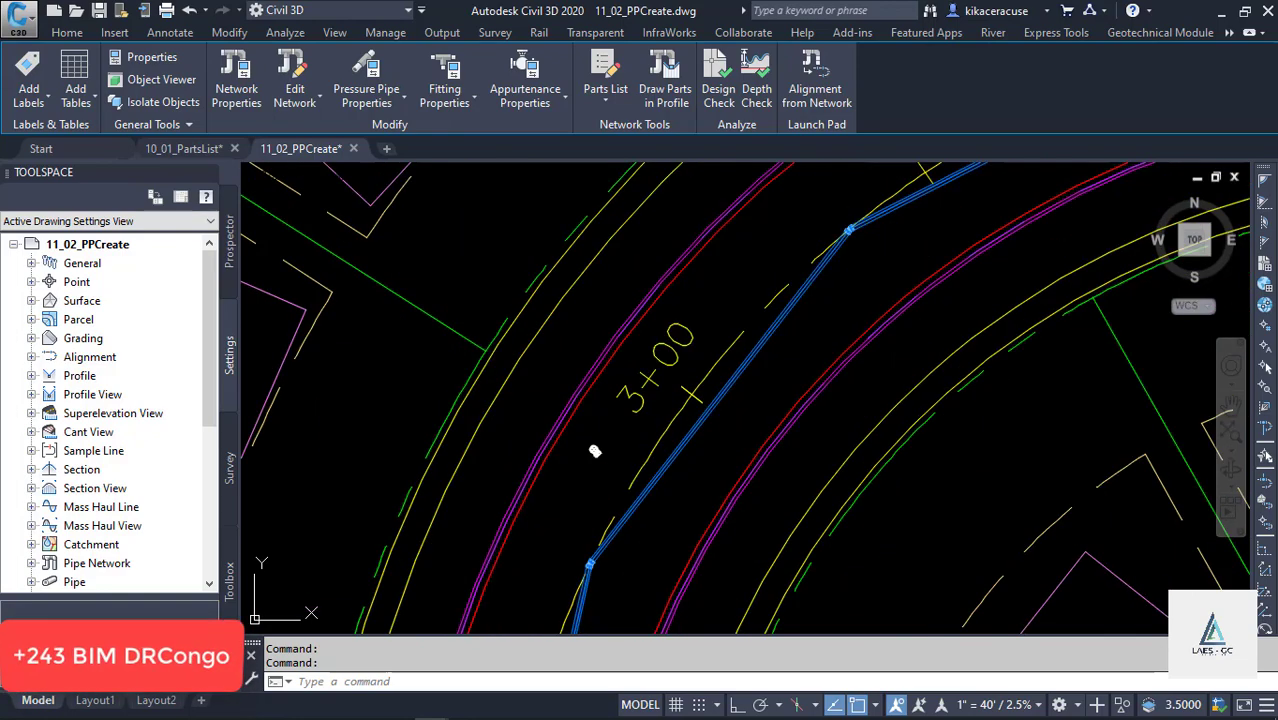
{"action": "scroll", "coordinate": [598, 599], "scroll_direction": "up", "scroll_amount": 6}
{"action": "scroll", "coordinate": [664, 208], "scroll_direction": "down", "scroll_amount": 6}
{"action": "scroll", "coordinate": [600, 440], "scroll_direction": "down", "scroll_amount": 3}
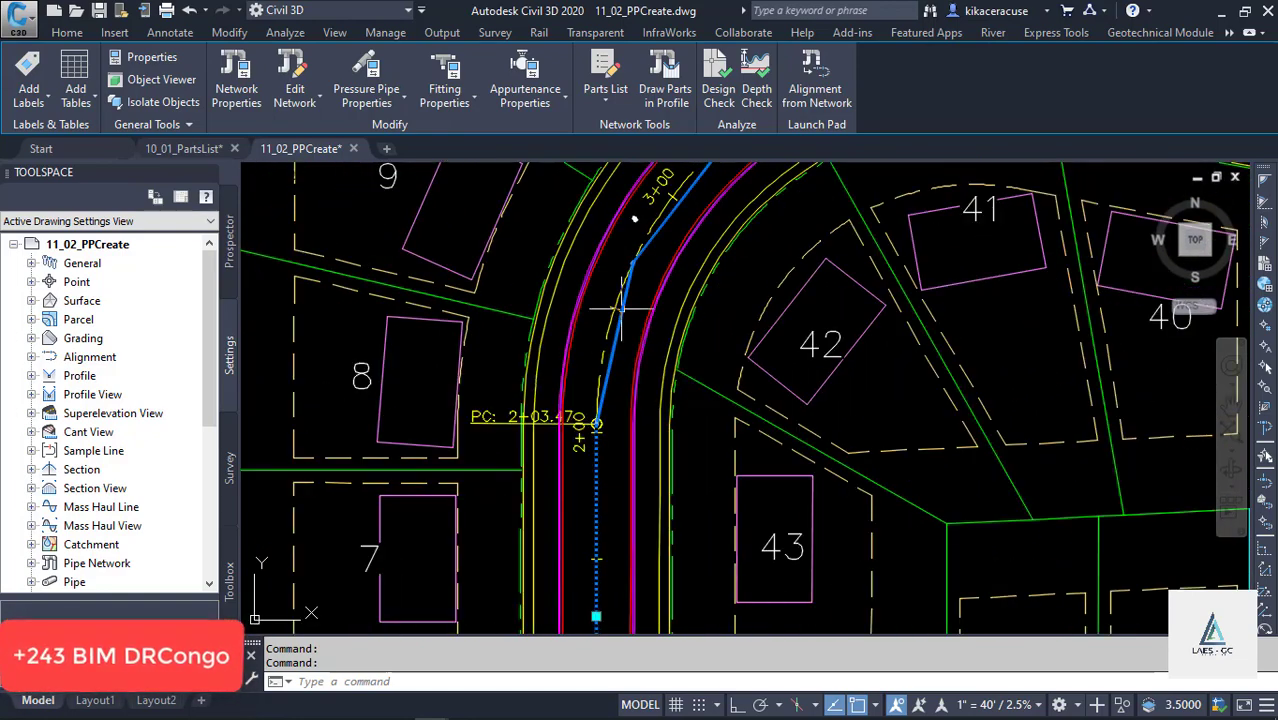
{"action": "scroll", "coordinate": [490, 560], "scroll_direction": "up", "scroll_amount": 8}
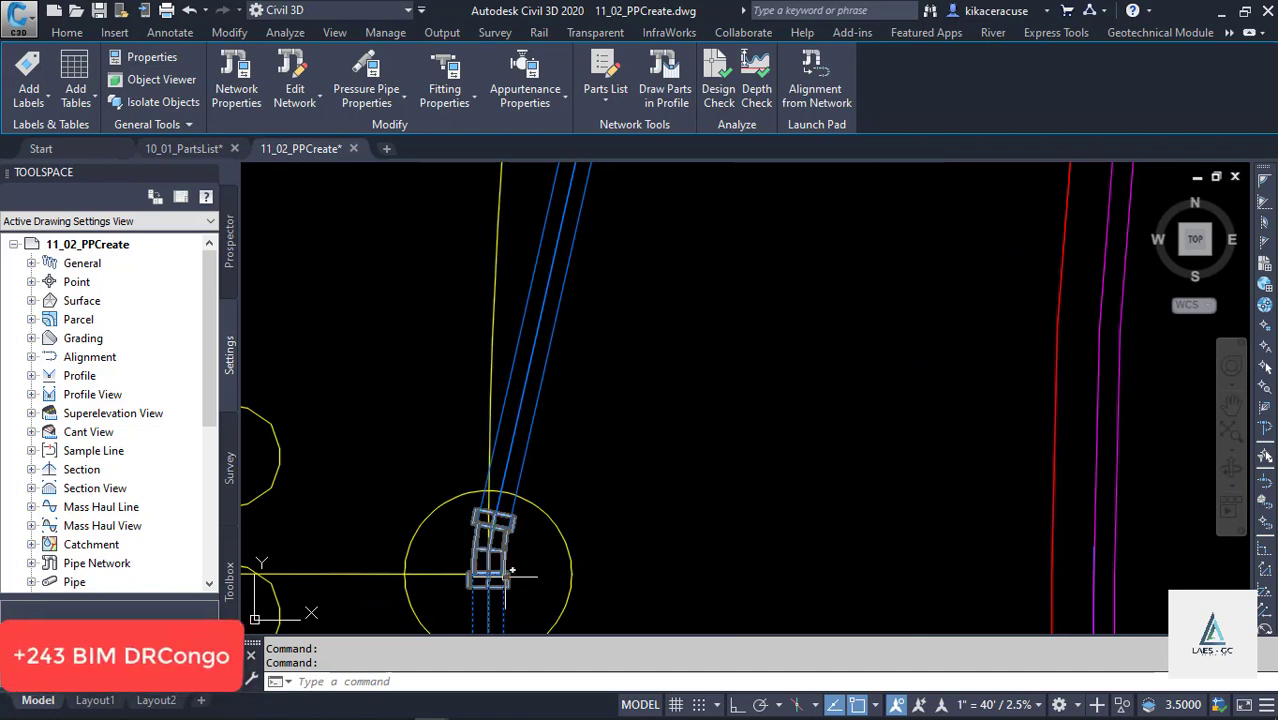
{"action": "left_click", "coordinate": [500, 578]}
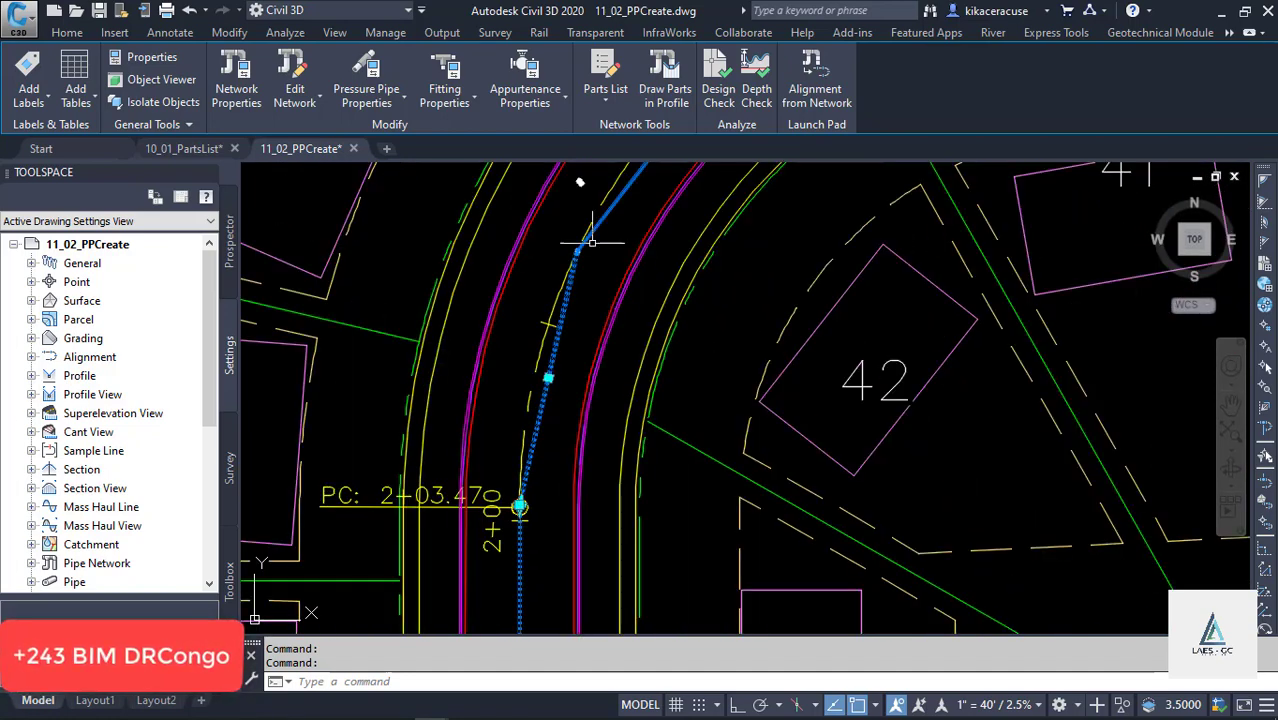
Add the next bend fitting along the Kingsley Drive curve, south of station 3+00, to the selection.
{"action": "scroll", "coordinate": [592, 242], "scroll_direction": "up", "scroll_amount": 6}
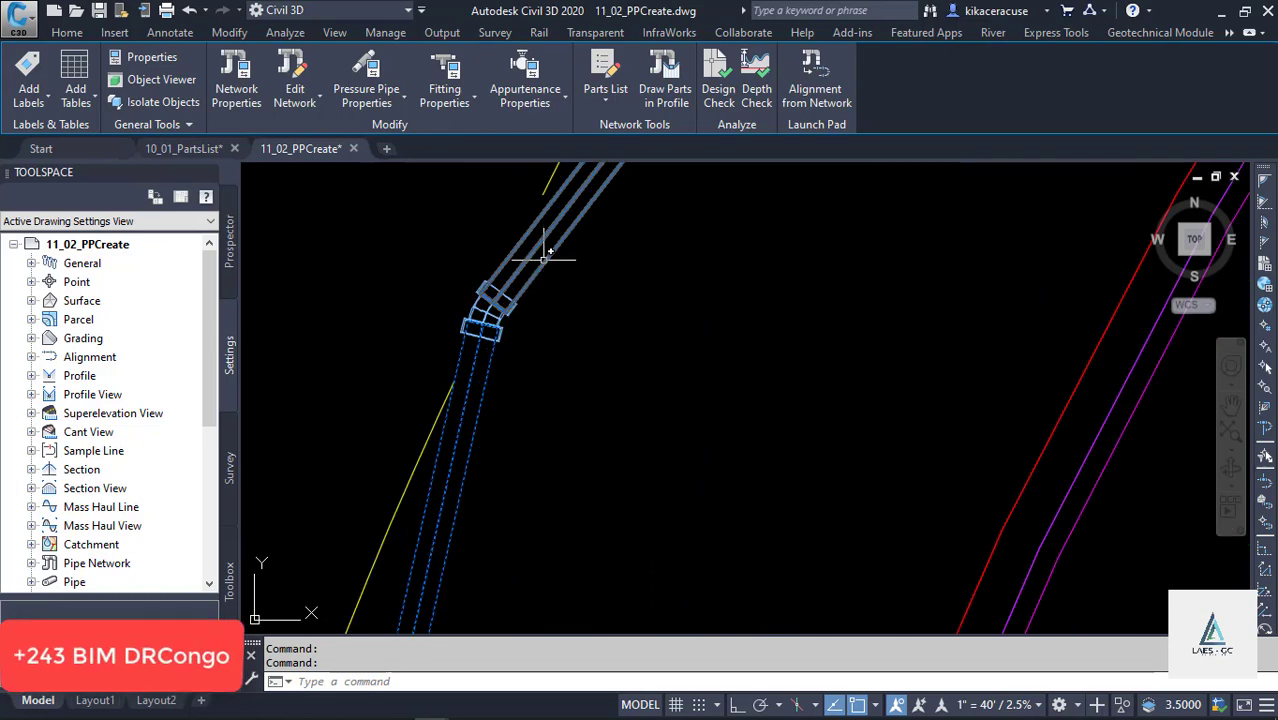
{"action": "scroll", "coordinate": [494, 338], "scroll_direction": "up", "scroll_amount": 2}
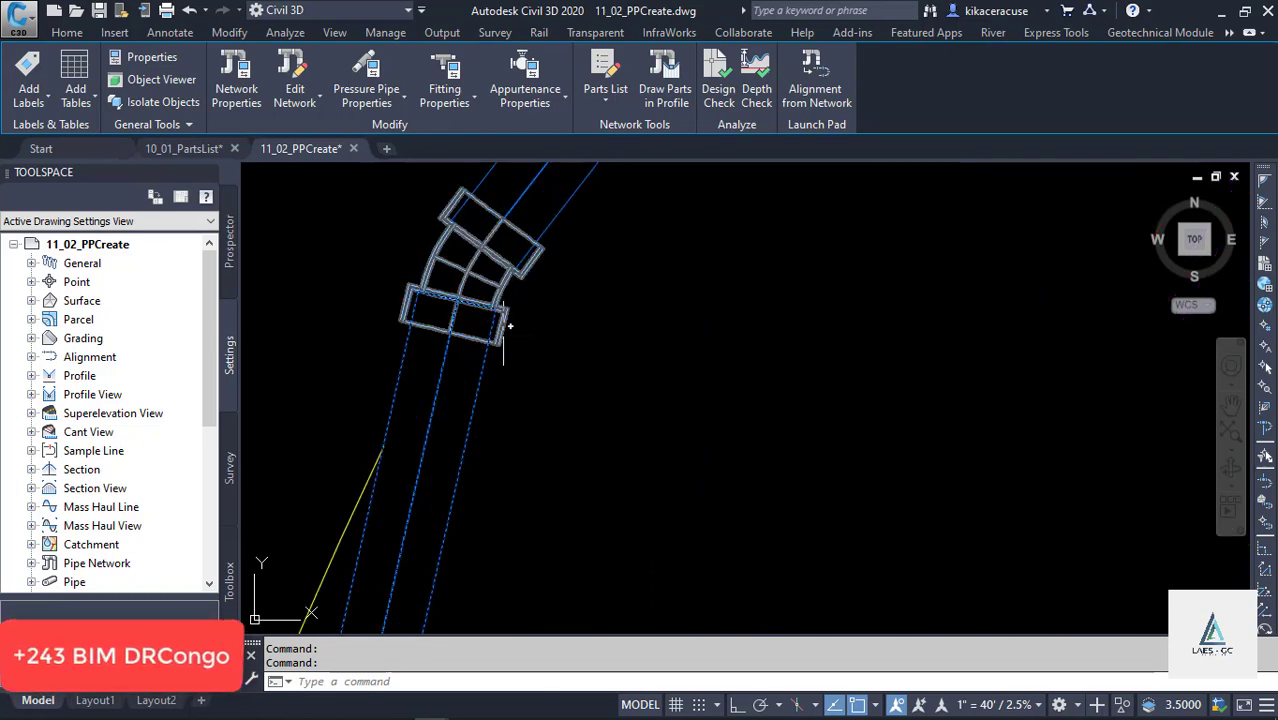
{"action": "left_click", "coordinate": [505, 326]}
{"action": "scroll", "coordinate": [503, 330], "scroll_direction": "down", "scroll_amount": 3}
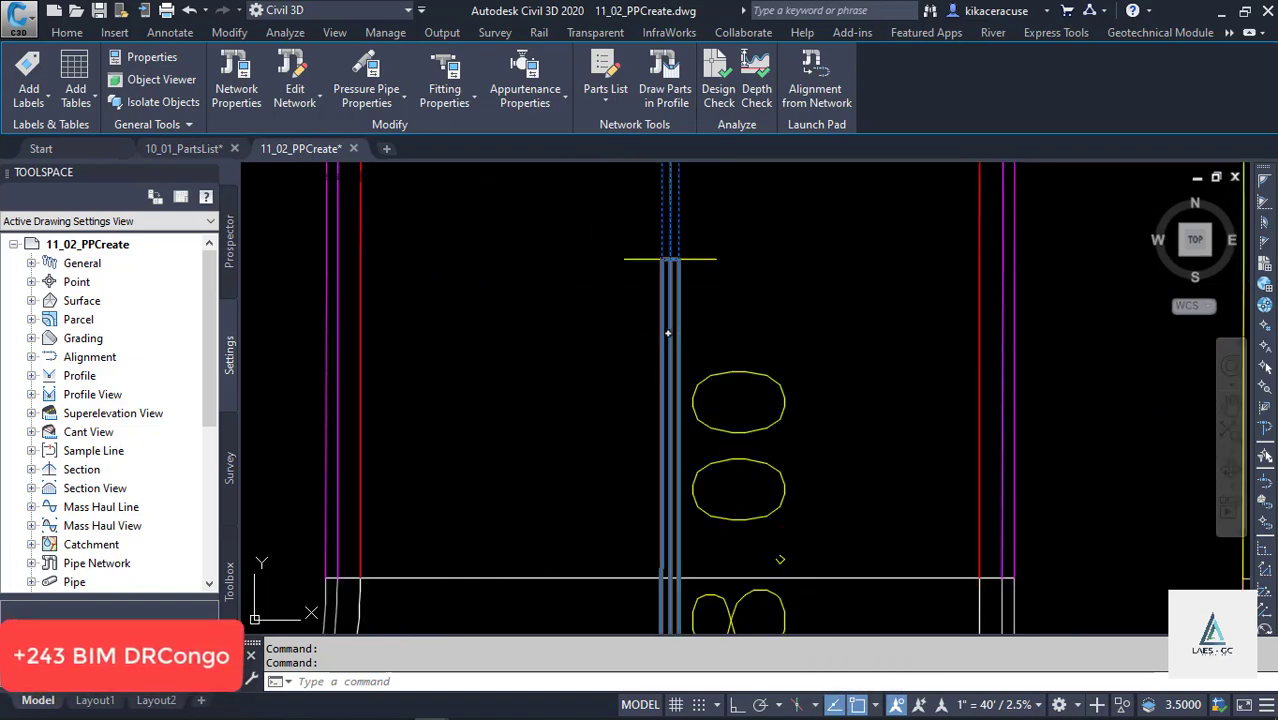
Add the last watermain pipe at the east end of Kingsley Drive, crossing Center St. near station 14+00, to the selection.
{"action": "scroll", "coordinate": [610, 257], "scroll_direction": "down", "scroll_amount": 5}
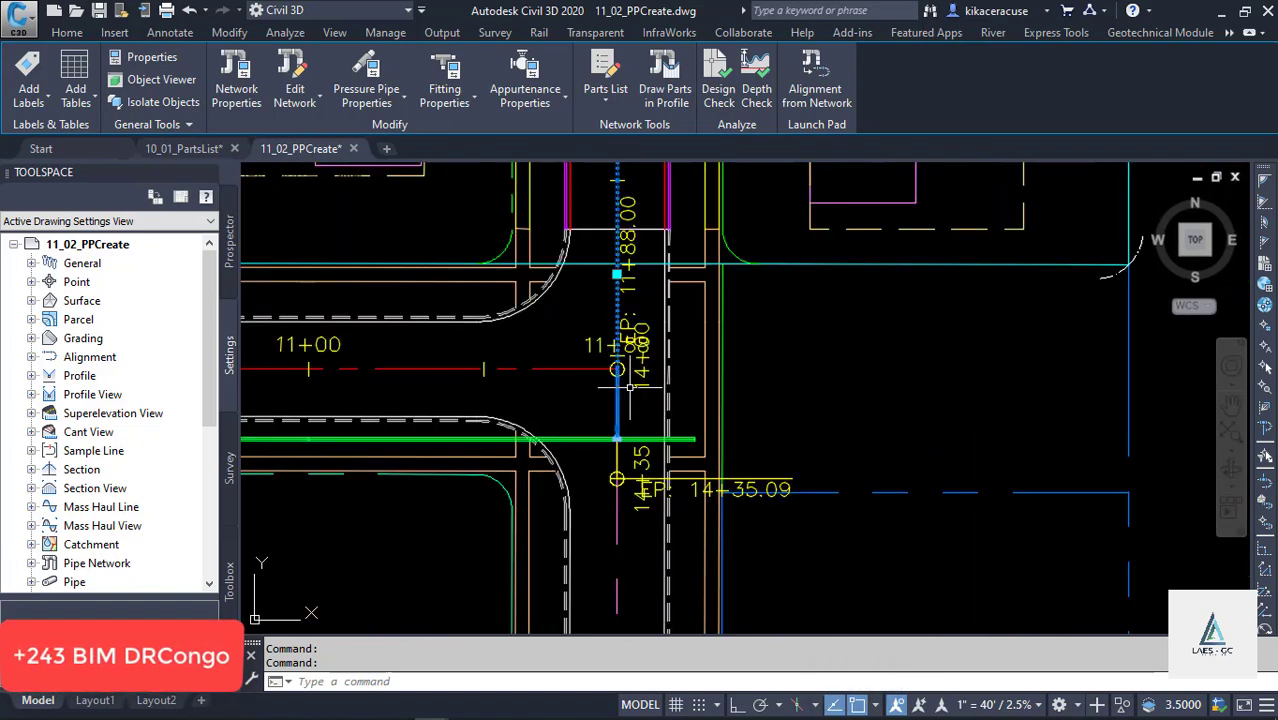
{"action": "scroll", "coordinate": [626, 378], "scroll_direction": "up", "scroll_amount": 10}
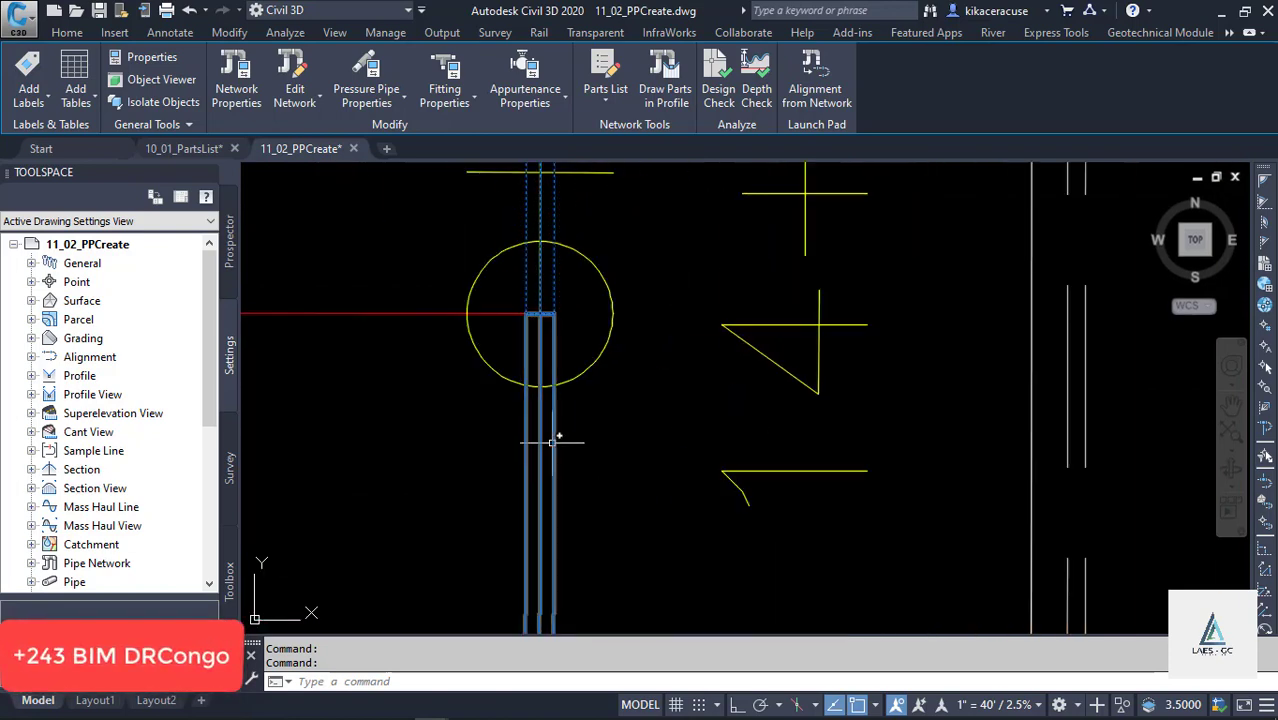
{"action": "left_click", "coordinate": [554, 441]}
{"action": "scroll", "coordinate": [620, 471], "scroll_direction": "down", "scroll_amount": 8}
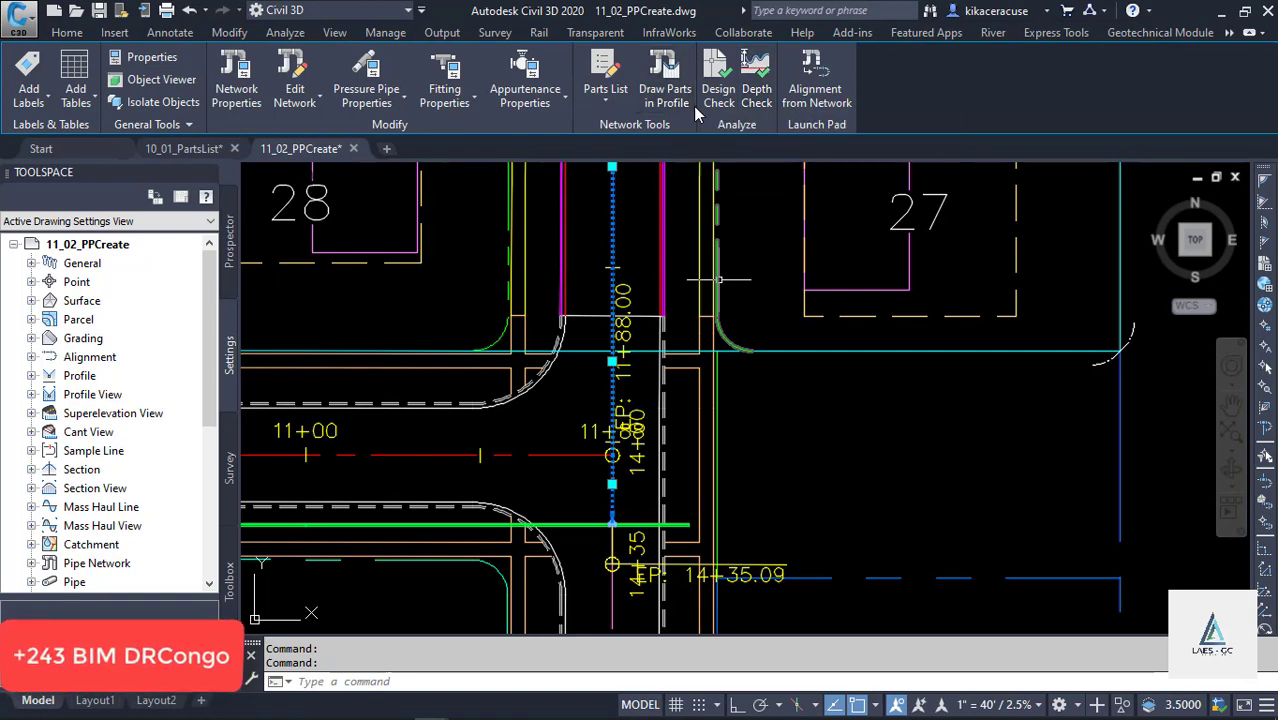
Draw the selected watermain parts in the Kingsley Drive profile view.
{"action": "scroll", "coordinate": [852, 450], "scroll_direction": "down", "scroll_amount": 5}
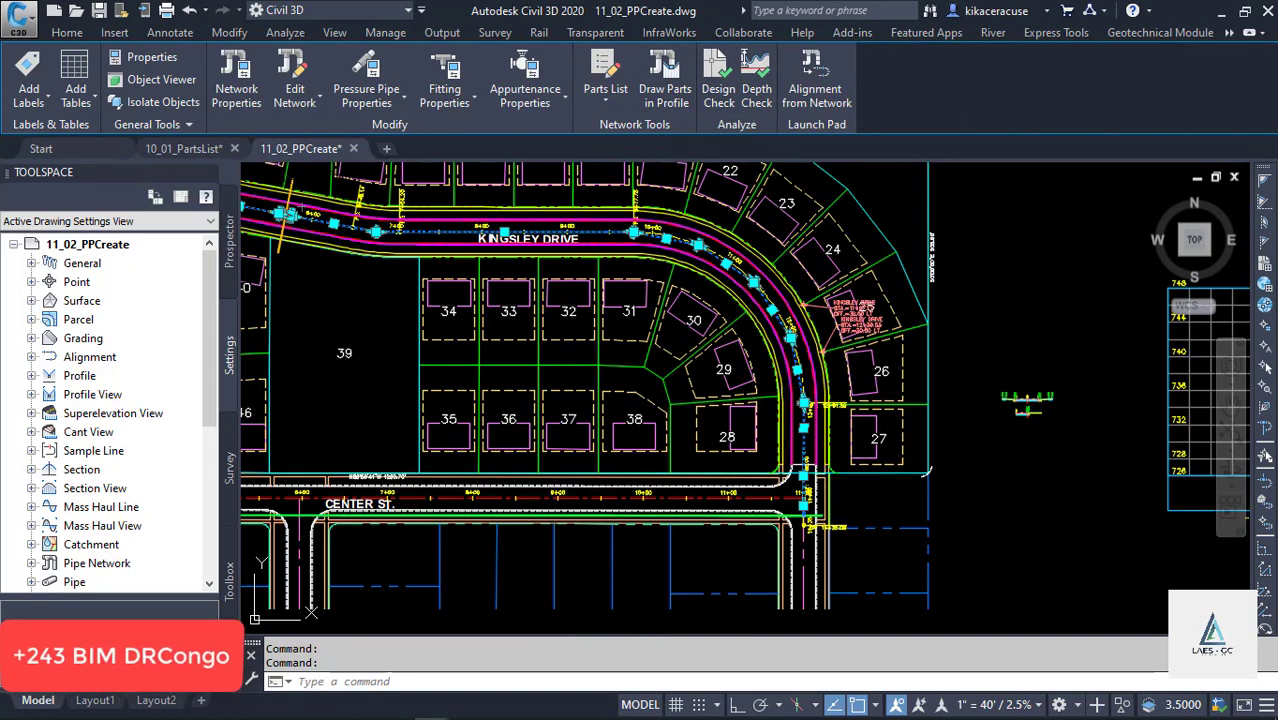
{"action": "scroll", "coordinate": [476, 228], "scroll_direction": "up", "scroll_amount": 5}
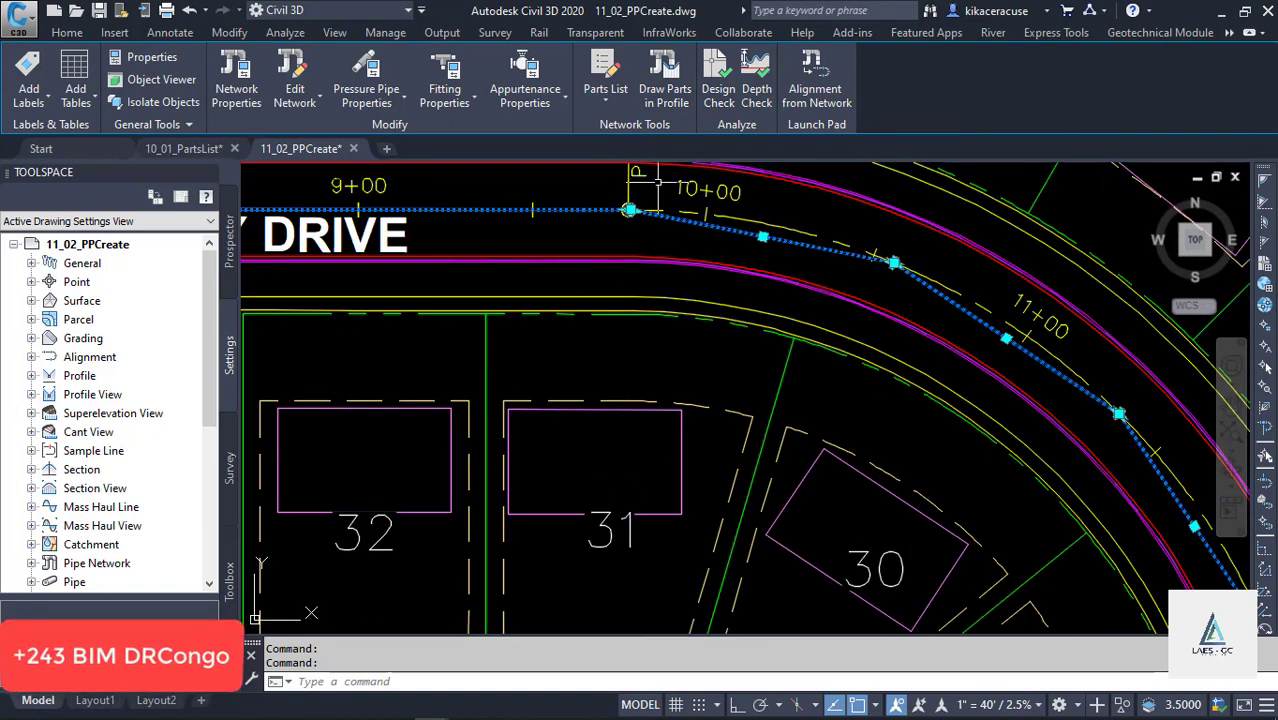
{"action": "scroll", "coordinate": [658, 183], "scroll_direction": "up", "scroll_amount": 4}
{"action": "scroll", "coordinate": [635, 328], "scroll_direction": "down", "scroll_amount": 3}
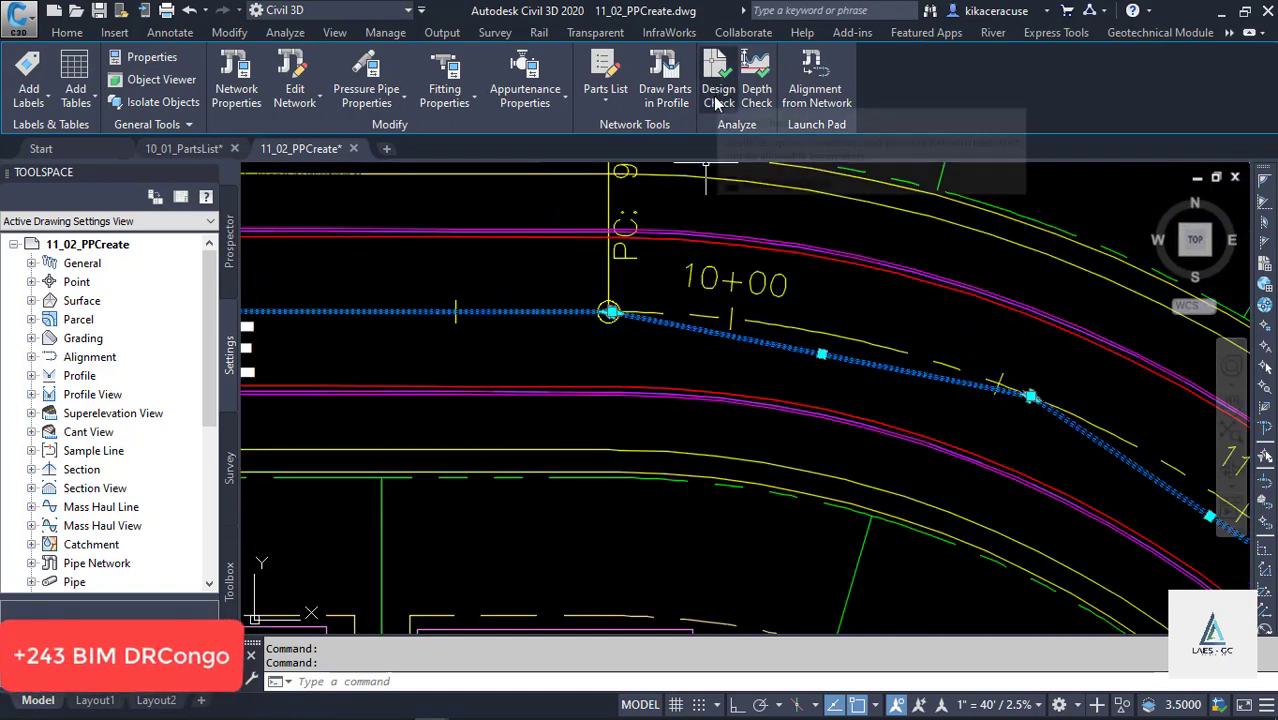
{"action": "left_click", "coordinate": [664, 92]}
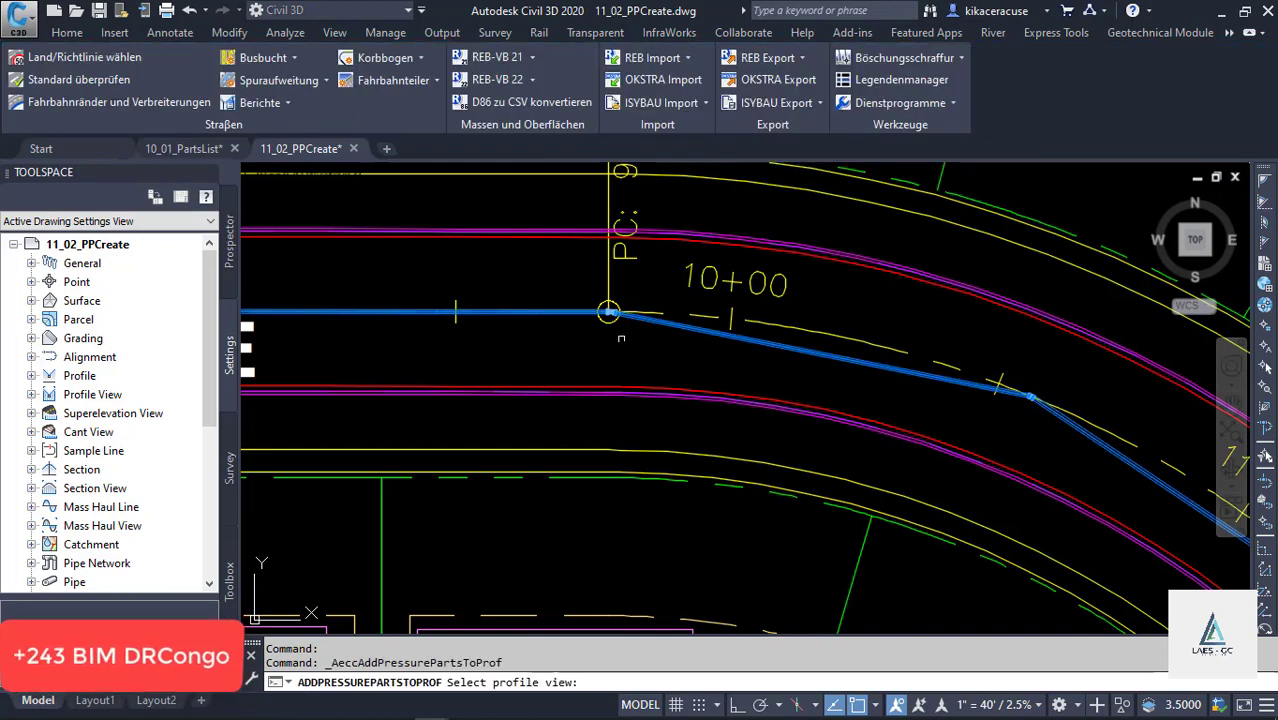
{"action": "scroll", "coordinate": [489, 328], "scroll_direction": "down", "scroll_amount": 6}
{"action": "scroll", "coordinate": [742, 376], "scroll_direction": "up", "scroll_amount": 6}
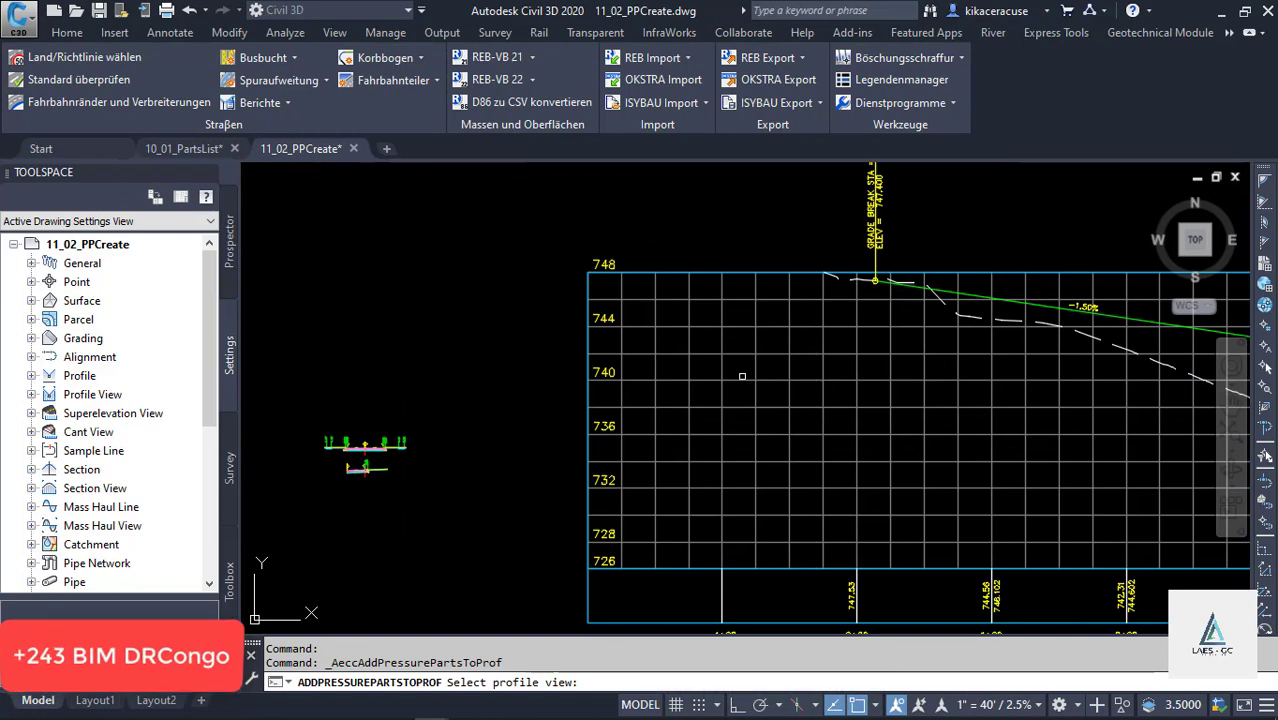
{"action": "scroll", "coordinate": [552, 405], "scroll_direction": "down", "scroll_amount": 2}
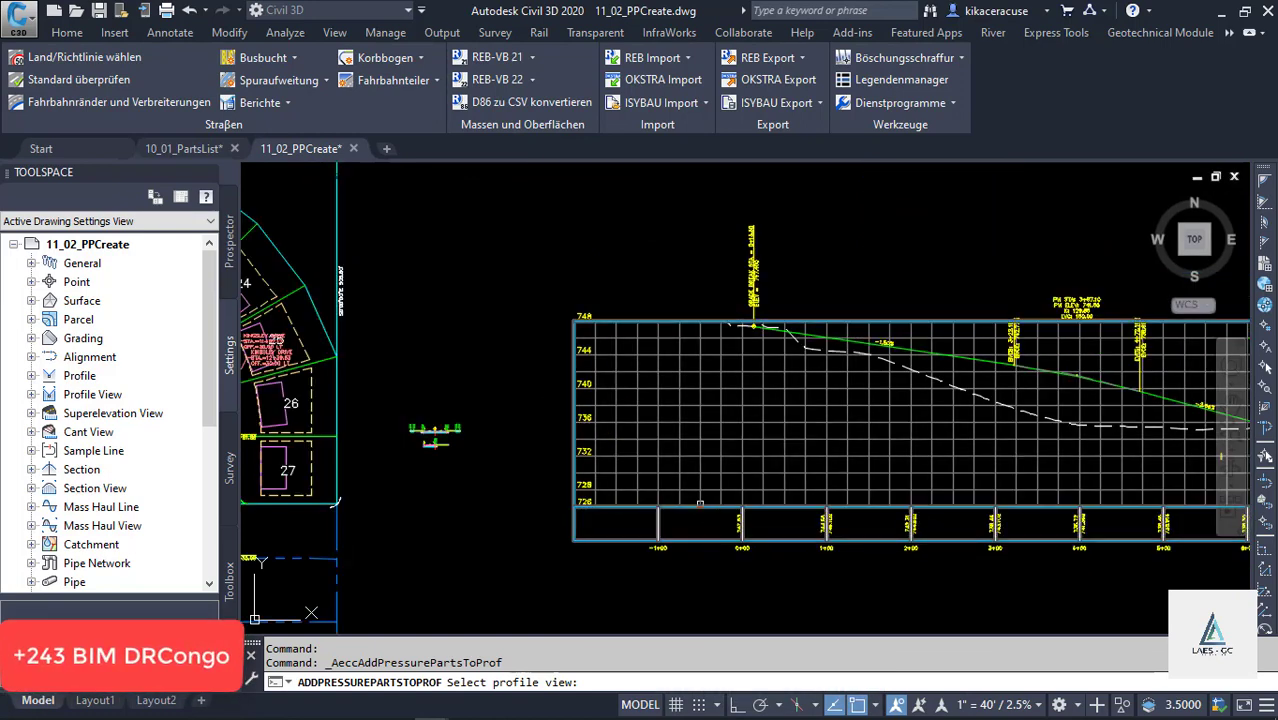
{"action": "left_click", "coordinate": [735, 512]}
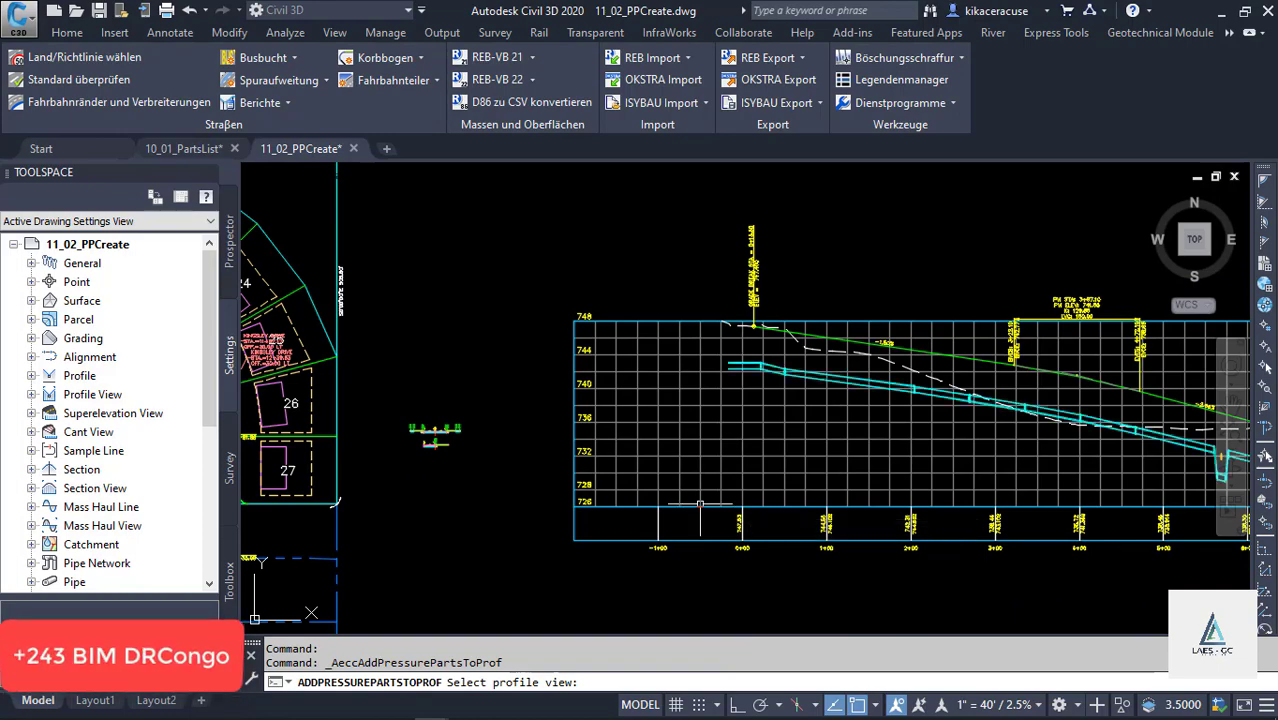
Examine the watermain's pipes and fittings along the Kingsley Drive profile, comparing their course with the ground and design lines.
{"action": "scroll", "coordinate": [623, 330], "scroll_direction": "down", "scroll_amount": 4}
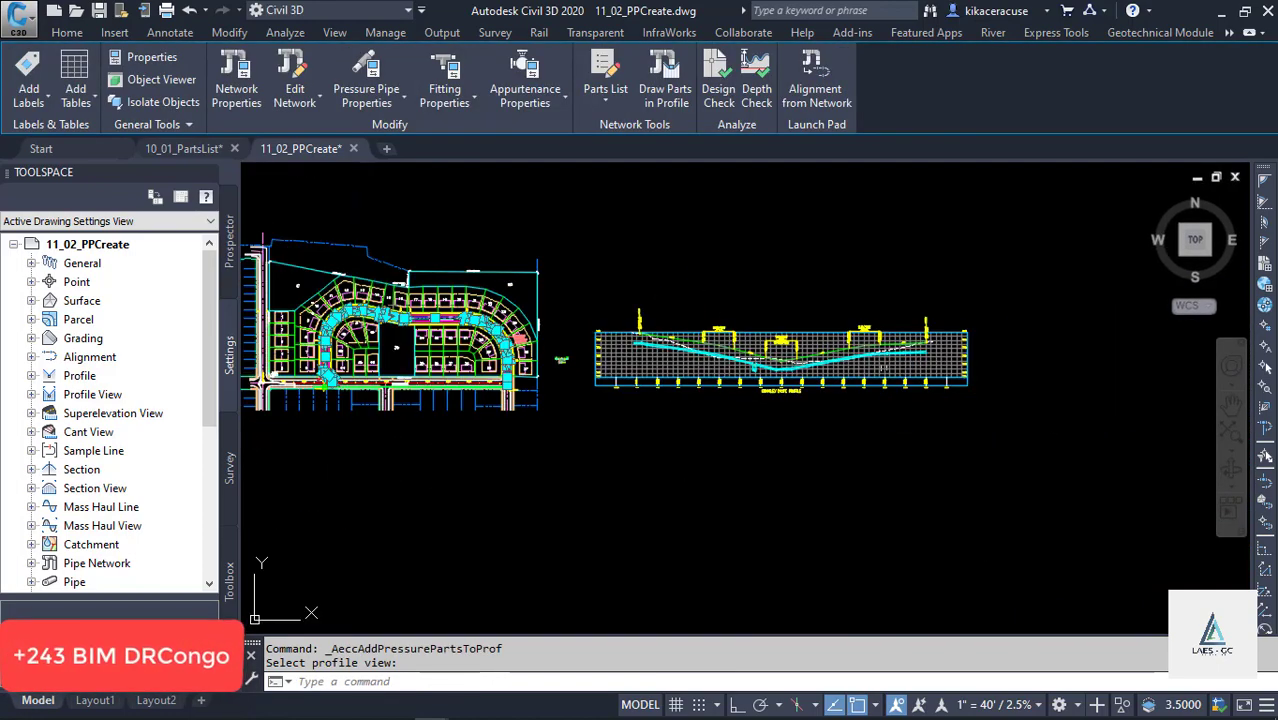
{"action": "scroll", "coordinate": [1003, 292], "scroll_direction": "up", "scroll_amount": 8}
{"action": "scroll", "coordinate": [968, 349], "scroll_direction": "down", "scroll_amount": 4}
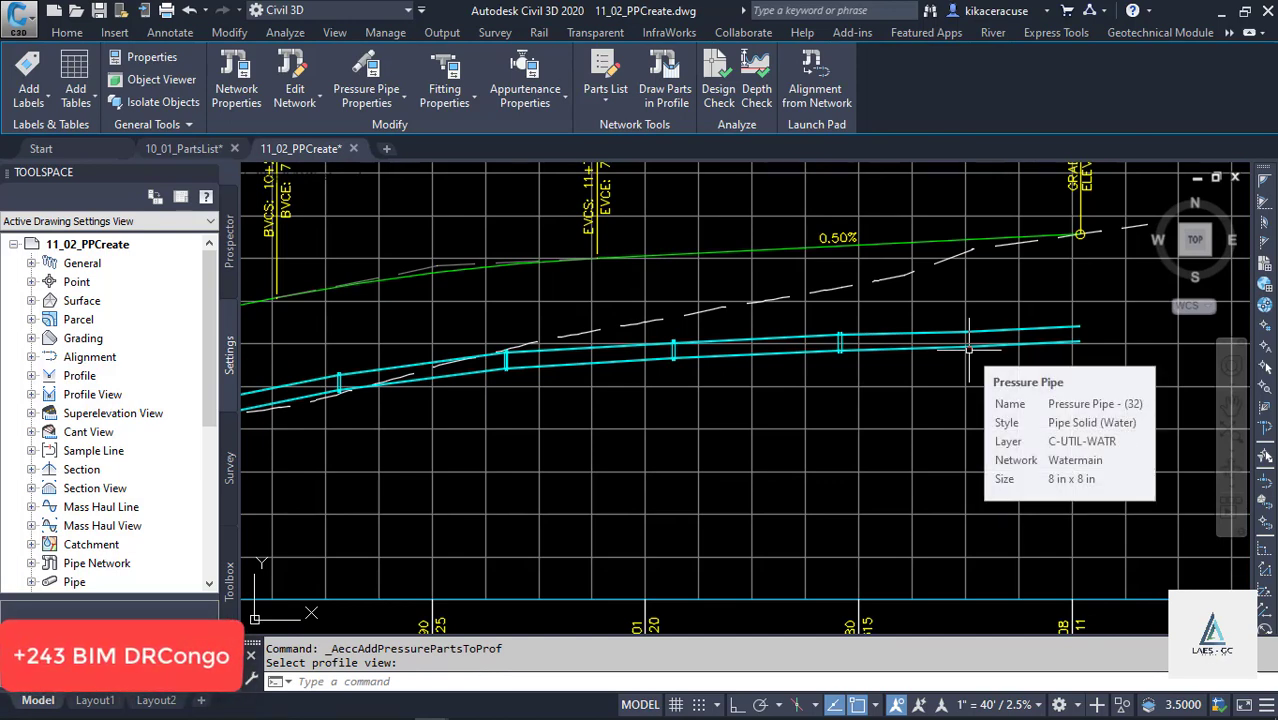
{"action": "scroll", "coordinate": [945, 333], "scroll_direction": "down", "scroll_amount": 2}
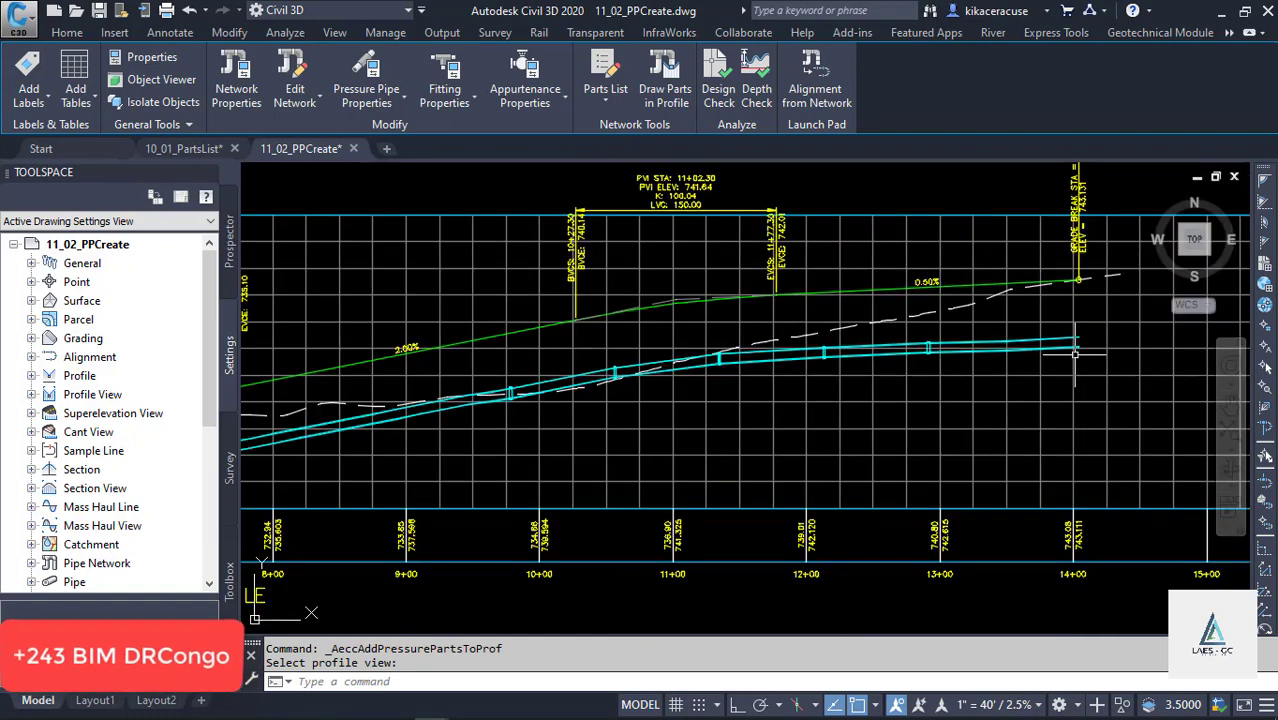
{"action": "scroll", "coordinate": [945, 333], "scroll_direction": "up", "scroll_amount": 5}
{"action": "scroll", "coordinate": [1053, 383], "scroll_direction": "down", "scroll_amount": 3}
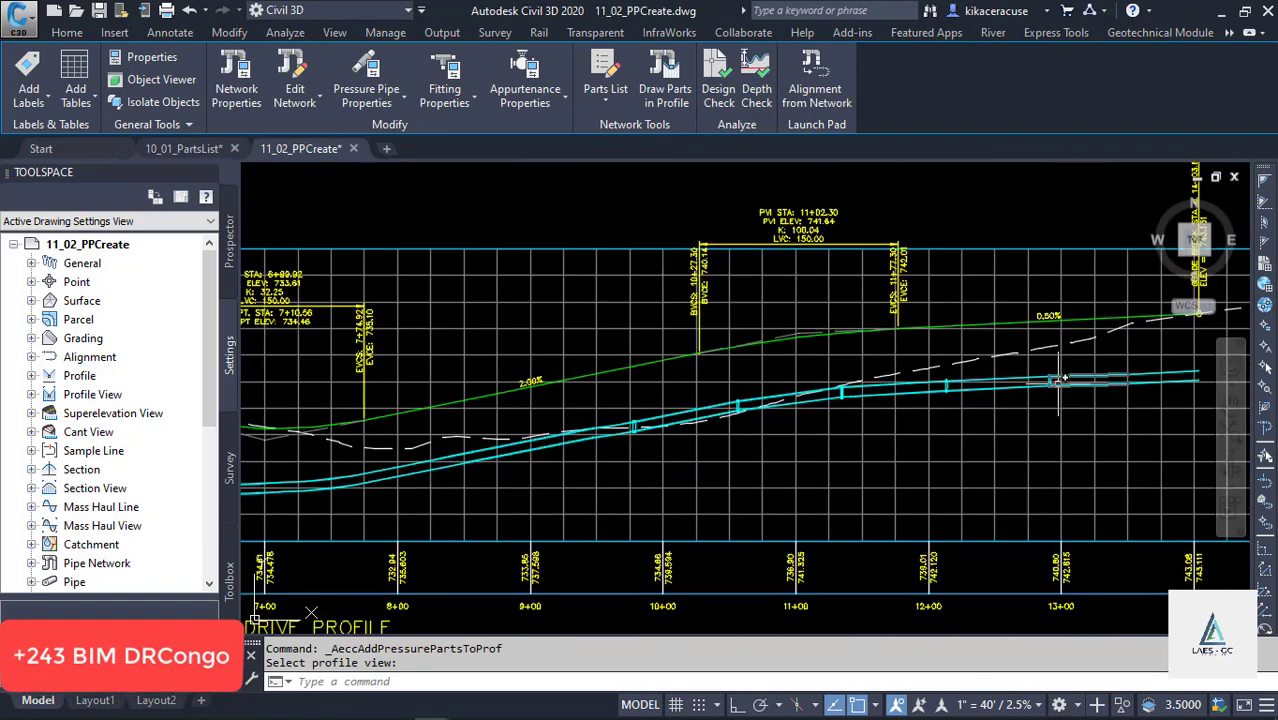
{"action": "scroll", "coordinate": [1053, 383], "scroll_direction": "up", "scroll_amount": 4}
{"action": "scroll", "coordinate": [980, 320], "scroll_direction": "down", "scroll_amount": 6}
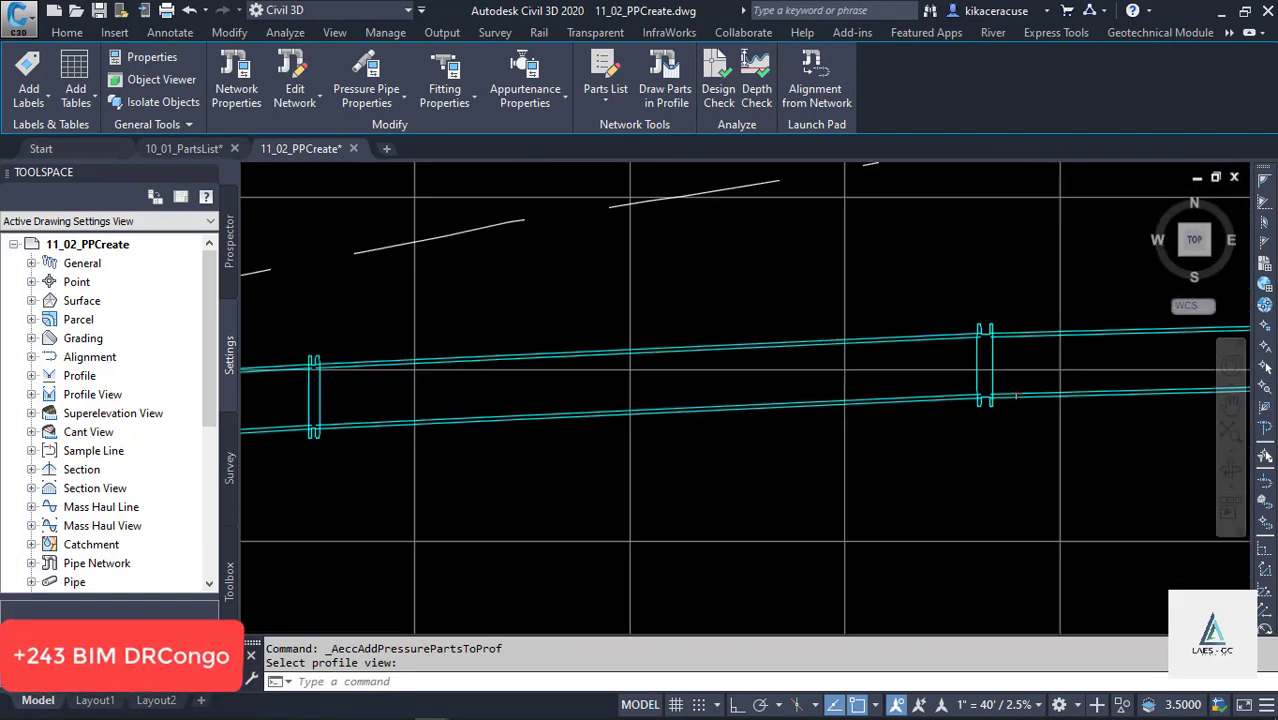
{"action": "scroll", "coordinate": [861, 434], "scroll_direction": "up", "scroll_amount": 3}
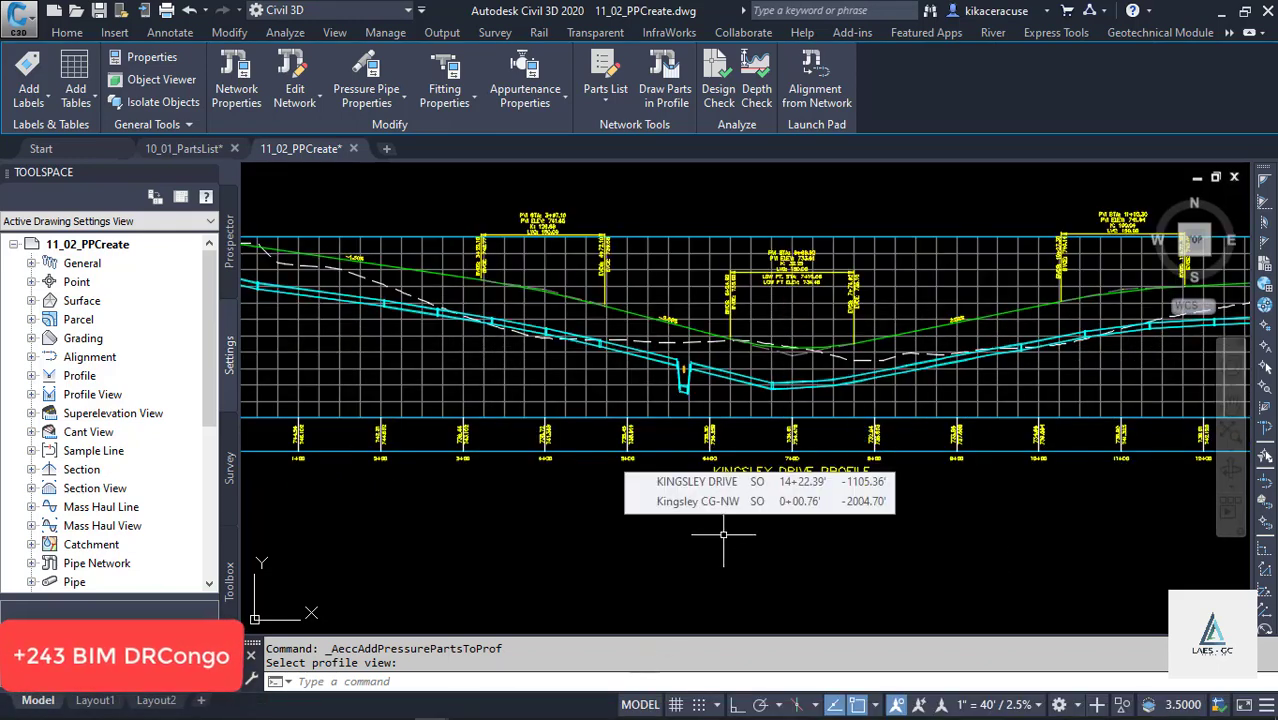
{"action": "scroll", "coordinate": [707, 532], "scroll_direction": "down", "scroll_amount": 4}
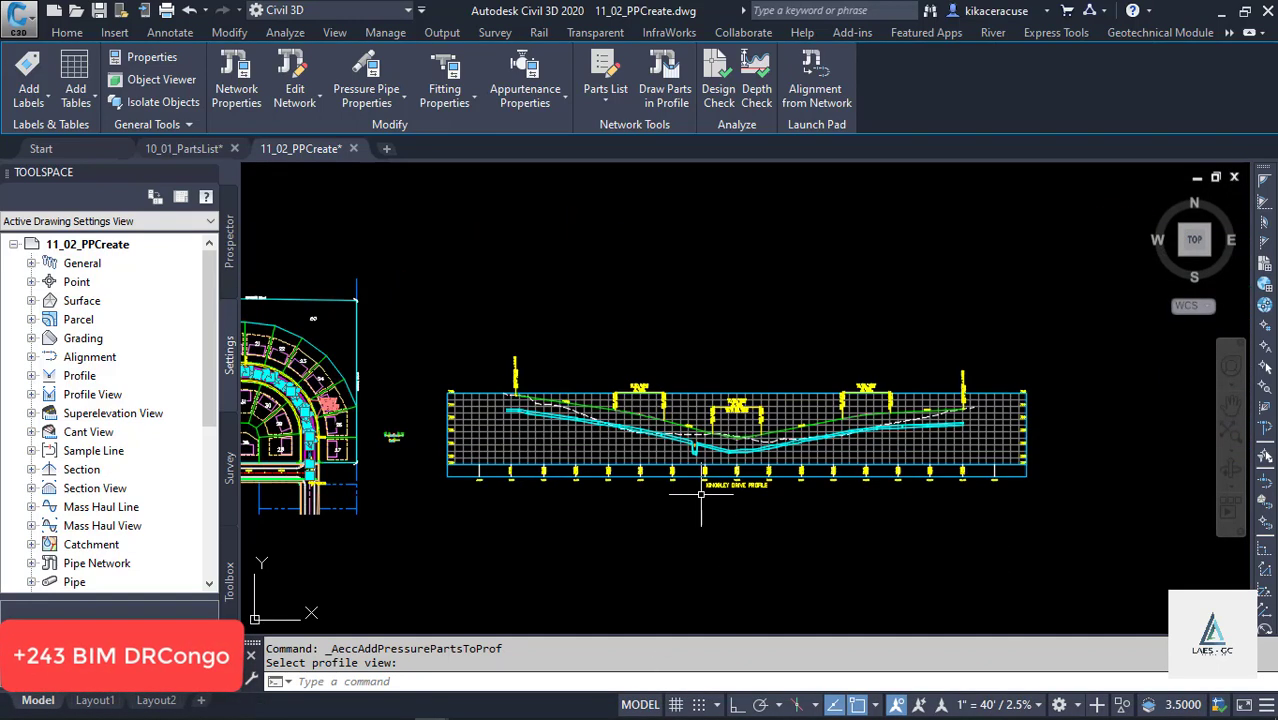
{"action": "scroll", "coordinate": [680, 470], "scroll_direction": "up", "scroll_amount": 5}
{"action": "scroll", "coordinate": [701, 389], "scroll_direction": "down", "scroll_amount": 2}
{"action": "scroll", "coordinate": [701, 389], "scroll_direction": "up", "scroll_amount": 5}
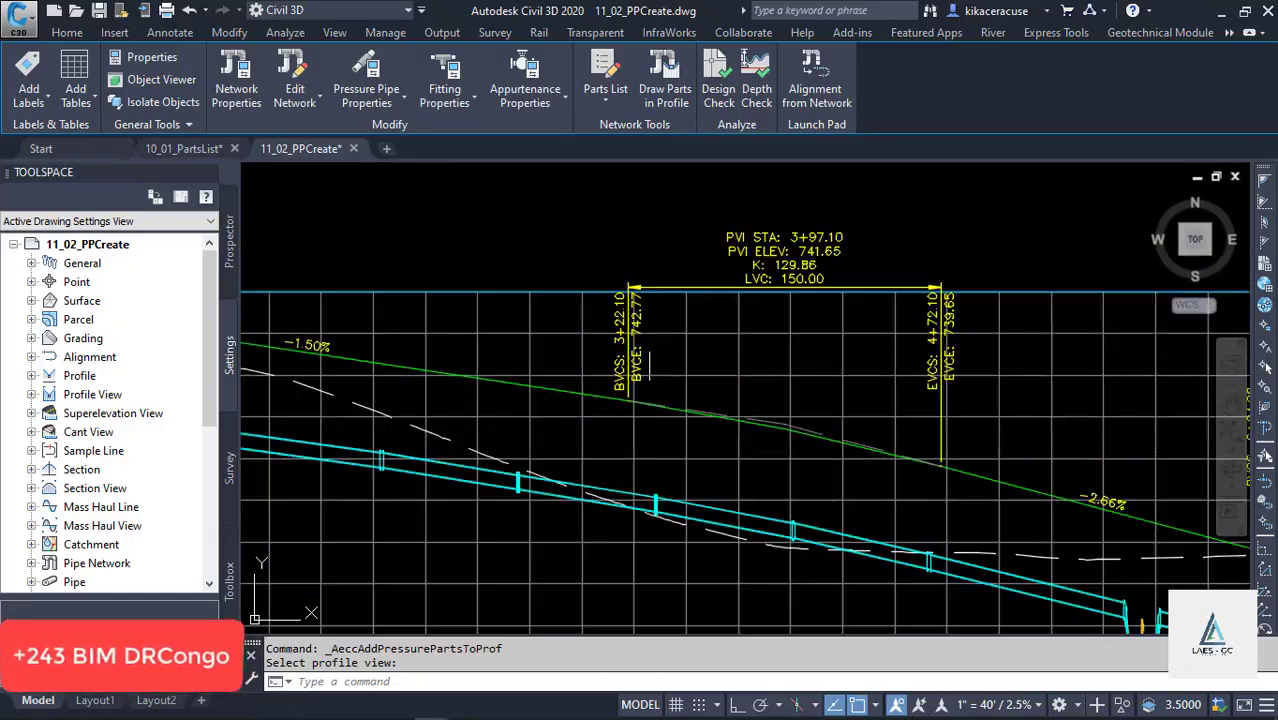
Add a Single Part Profile label to the selected watermain pipe ending near station 2+00 in the Kingsley Drive profile.
{"action": "scroll", "coordinate": [700, 347], "scroll_direction": "down", "scroll_amount": 2}
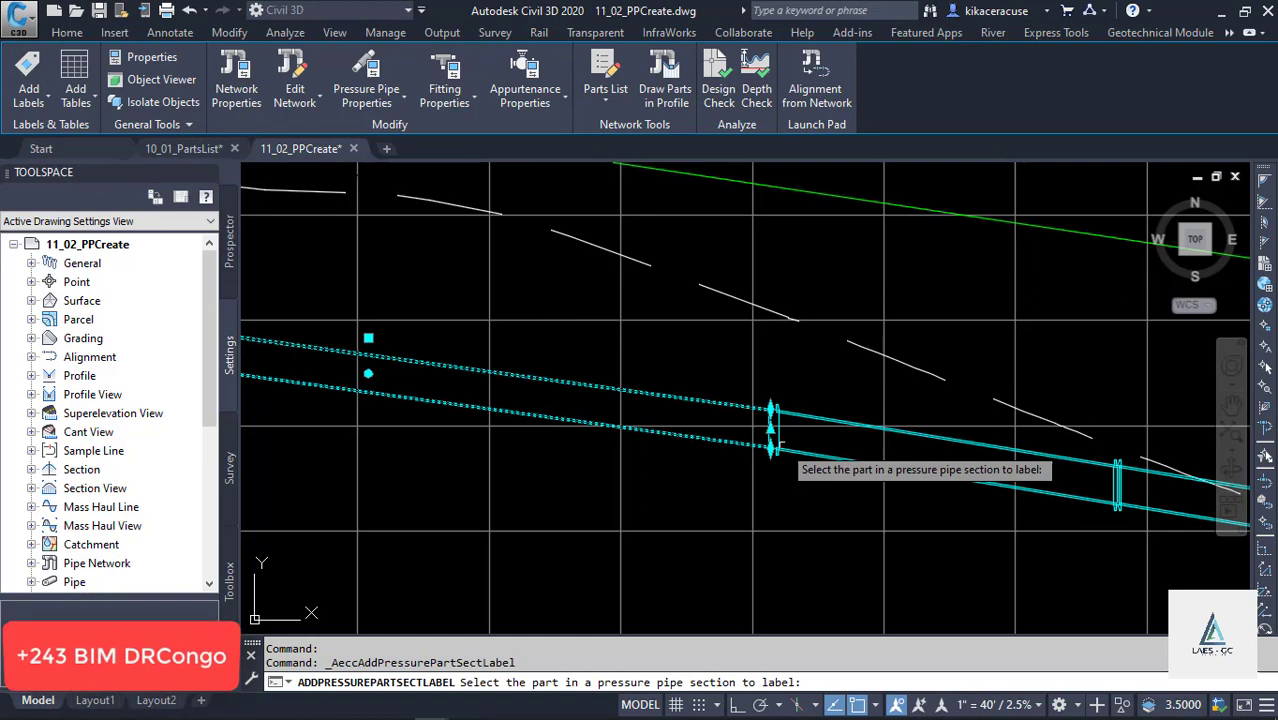
{"action": "left_click", "coordinate": [780, 445]}
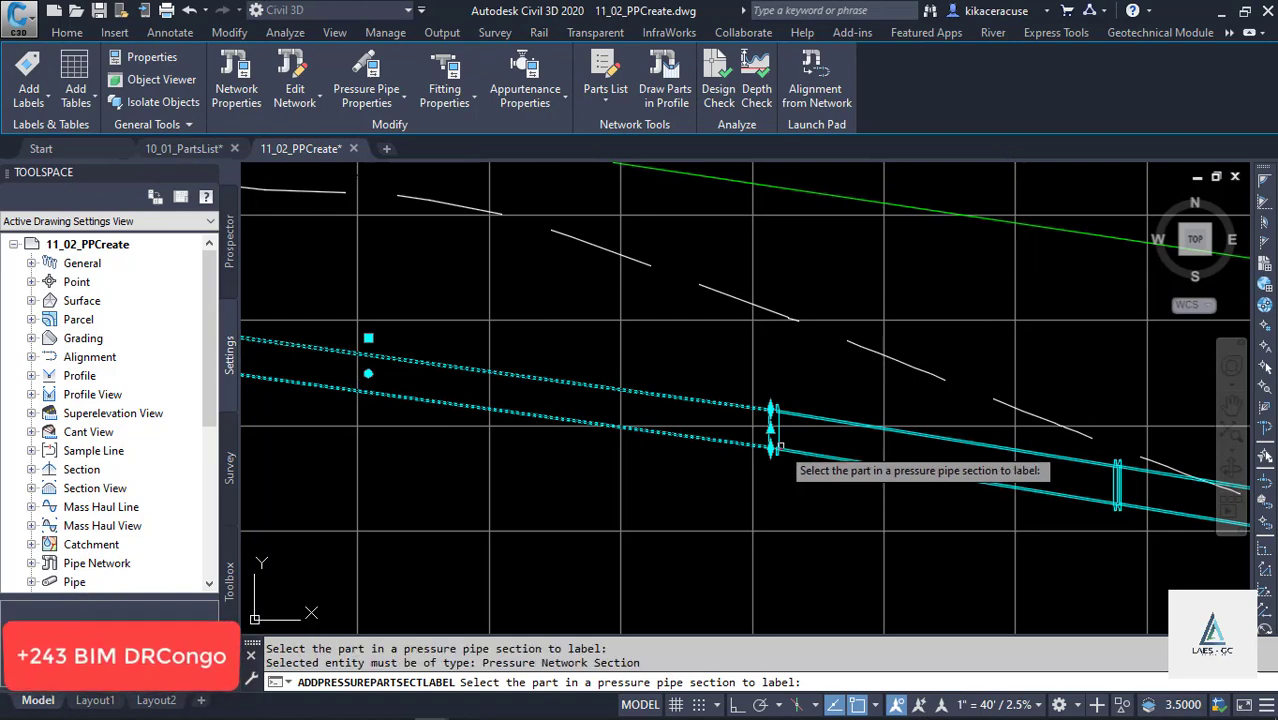
{"action": "left_click", "coordinate": [36, 103]}
{"action": "left_click", "coordinate": [102, 320]}
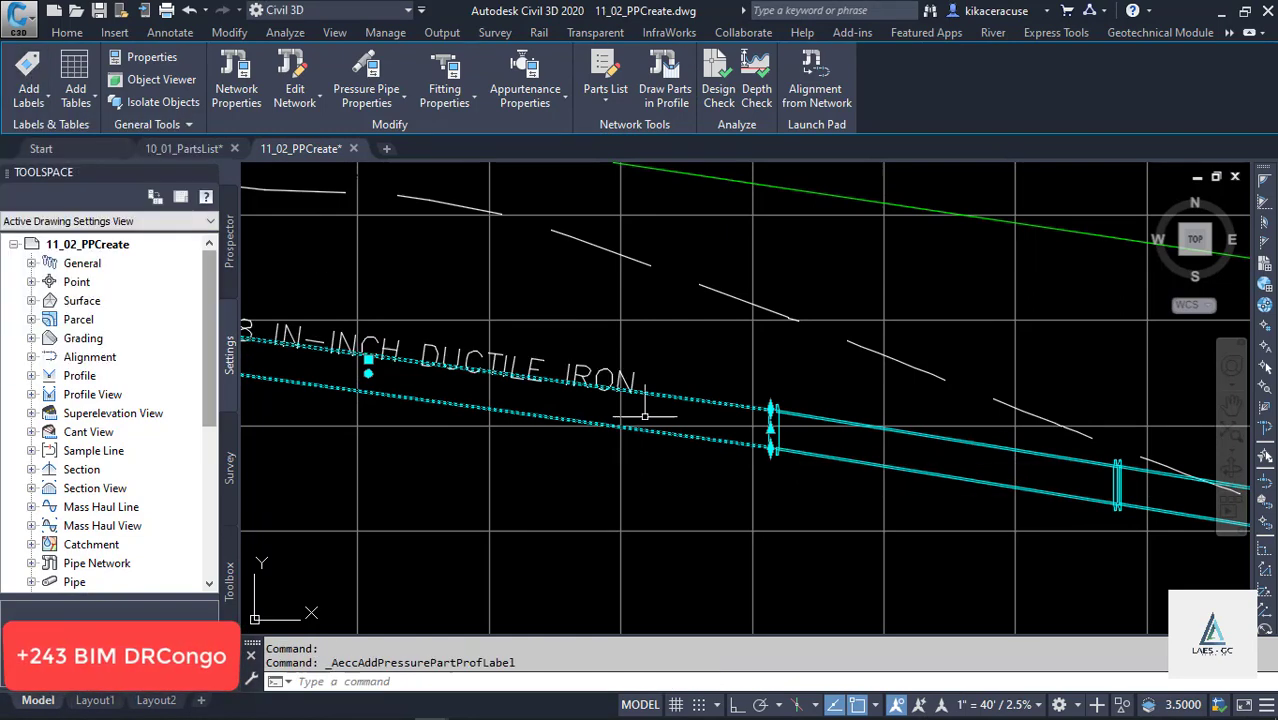
{"action": "scroll", "coordinate": [580, 432], "scroll_direction": "down", "scroll_amount": 2}
{"action": "scroll", "coordinate": [352, 348], "scroll_direction": "up", "scroll_amount": 3}
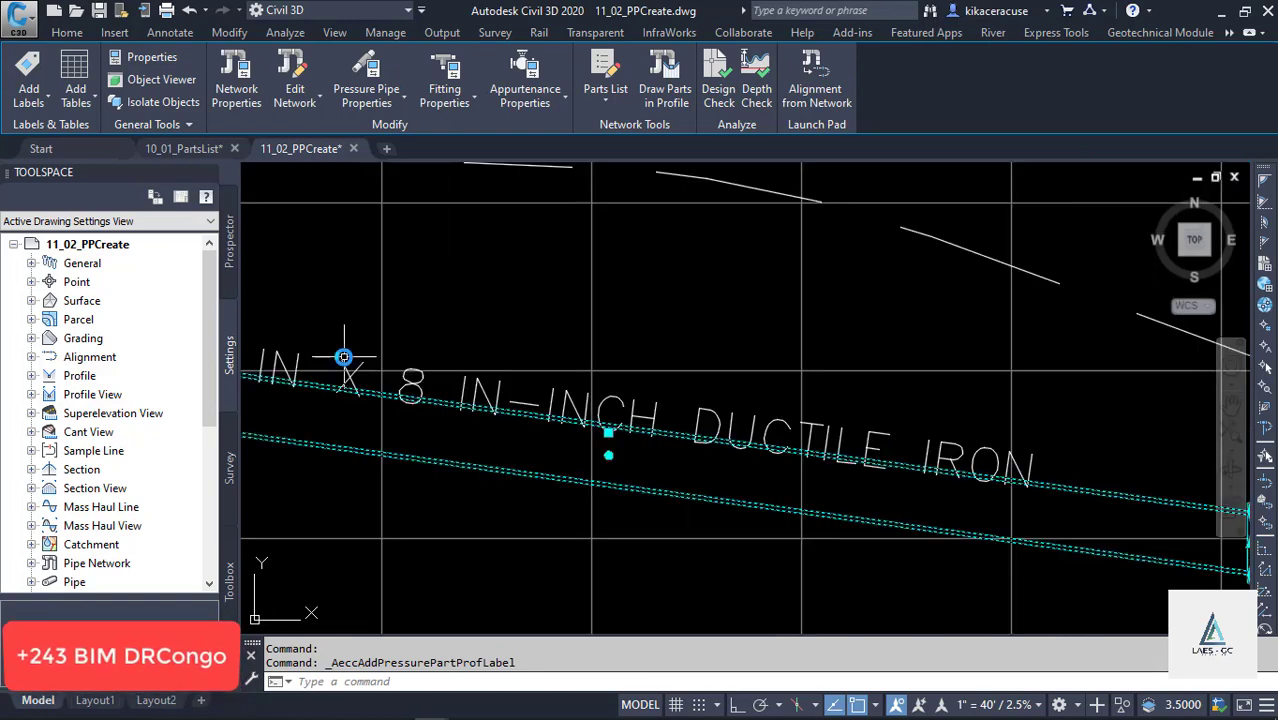
{"action": "scroll", "coordinate": [513, 390], "scroll_direction": "down", "scroll_amount": 6}
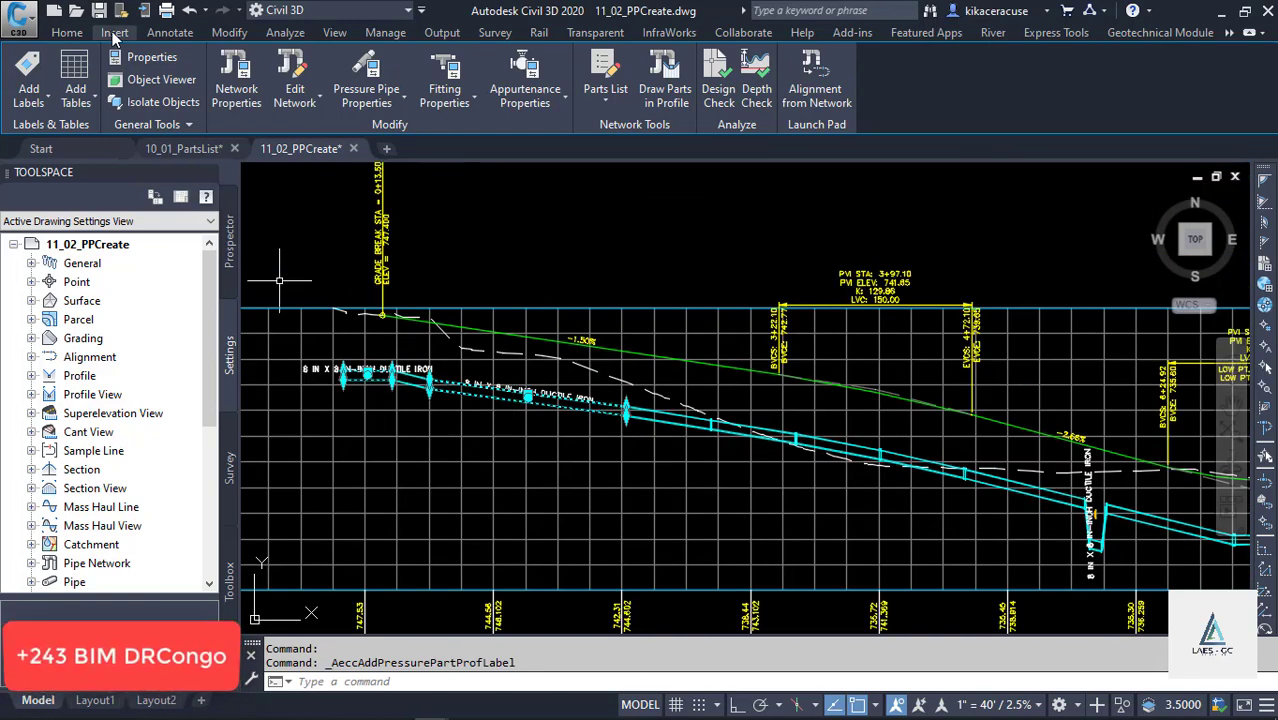
Apply Entire Pressure Network Profile labels to the watermain and clear the selection.
{"action": "left_click", "coordinate": [47, 85]}
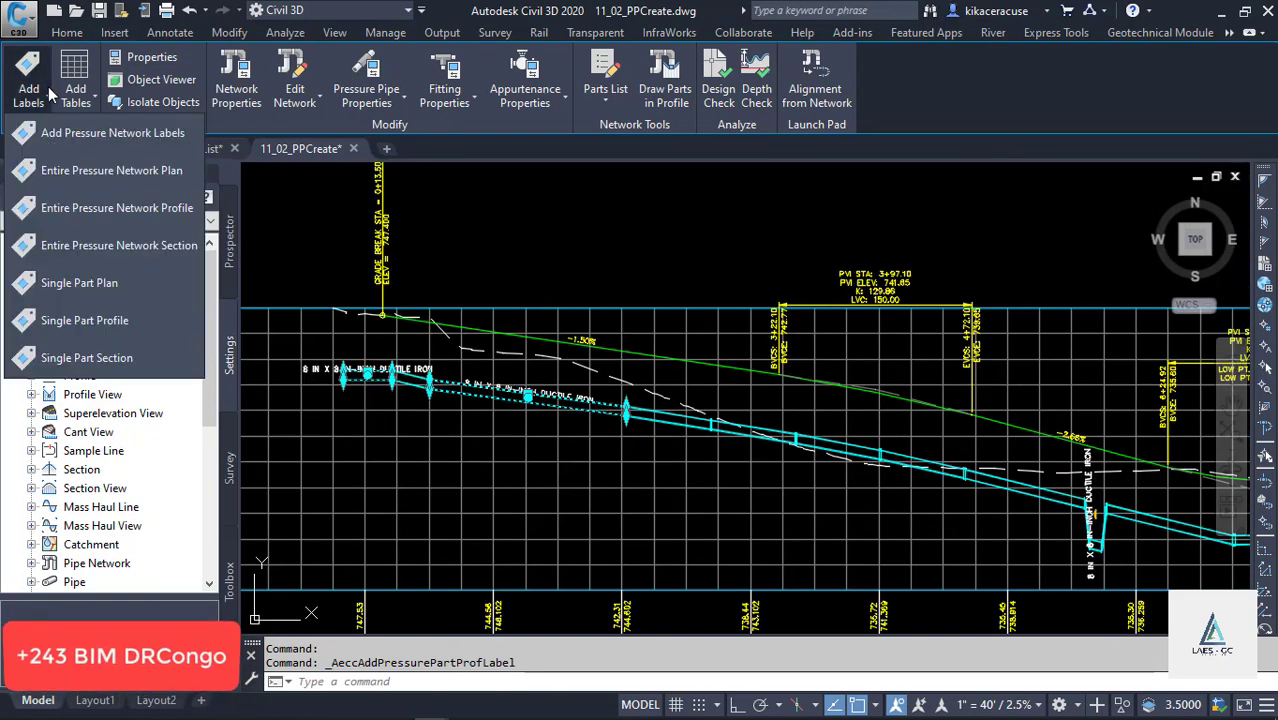
{"action": "left_click", "coordinate": [153, 208]}
{"action": "scroll", "coordinate": [690, 425], "scroll_direction": "up", "scroll_amount": 3}
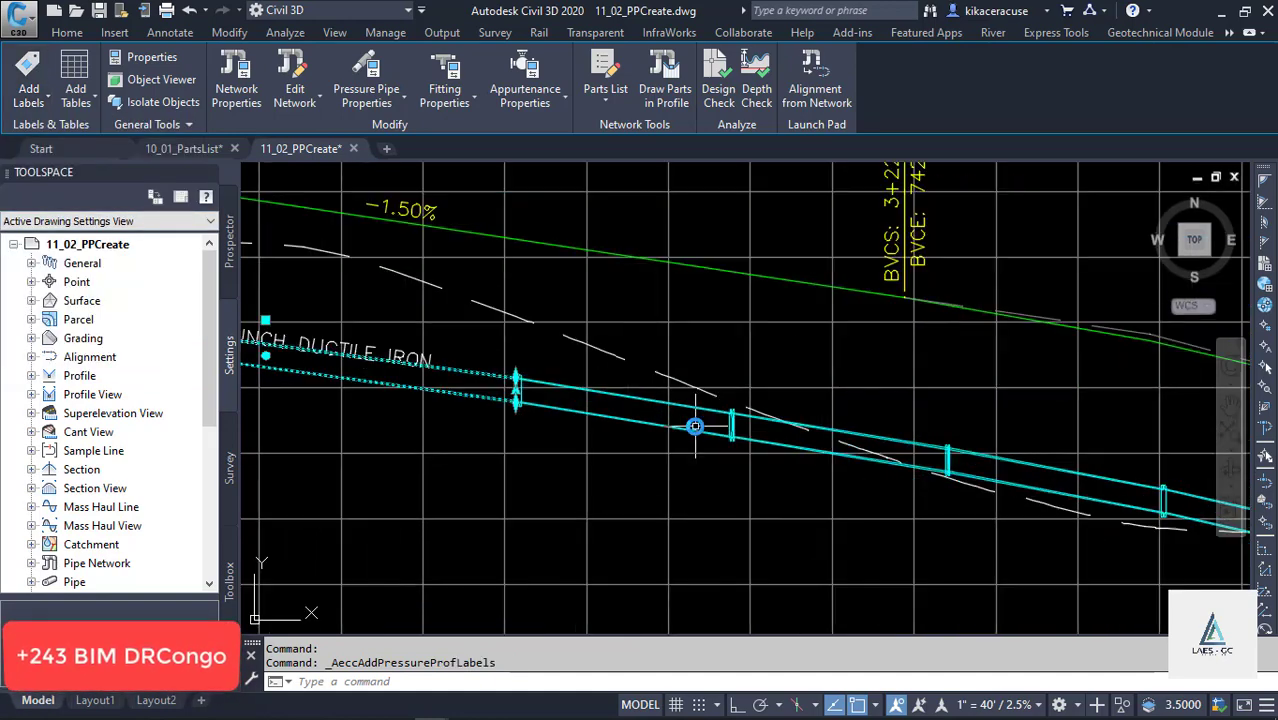
{"action": "left_click", "coordinate": [690, 425]}
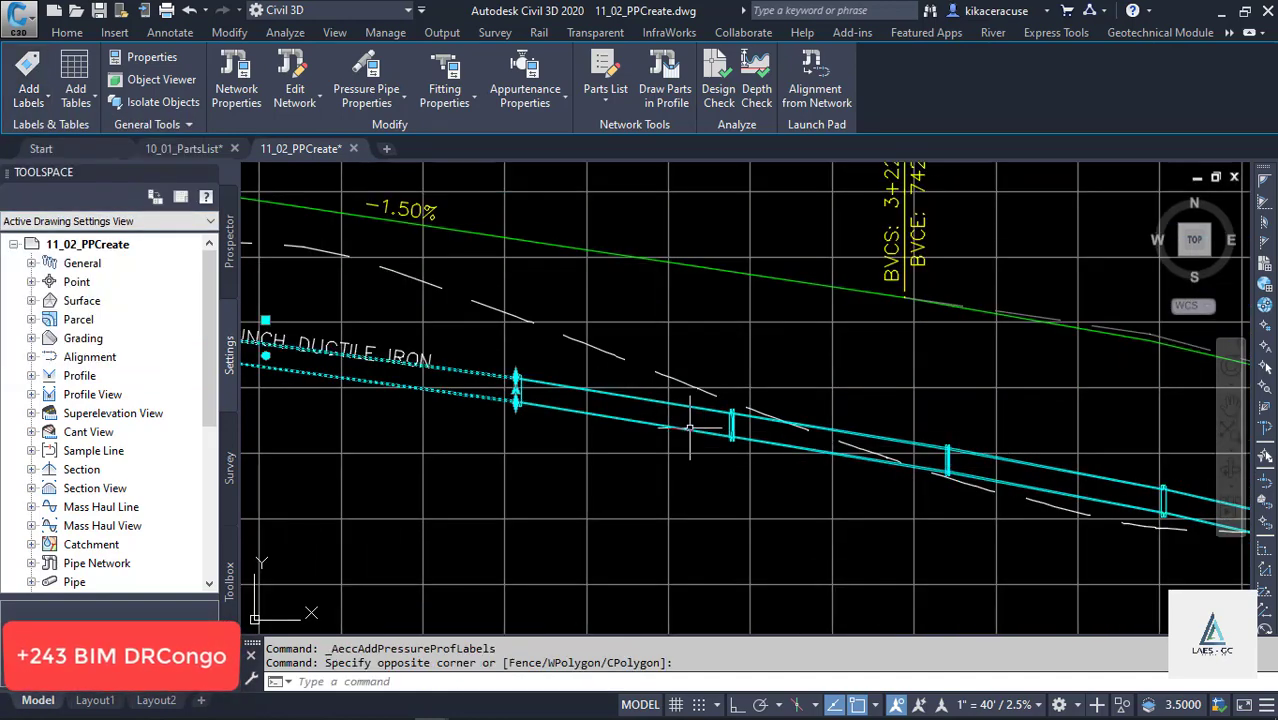
{"action": "scroll", "coordinate": [706, 413], "scroll_direction": "down", "scroll_amount": 5}
{"action": "key", "text": "Escape"}
{"action": "key", "text": "Escape"}
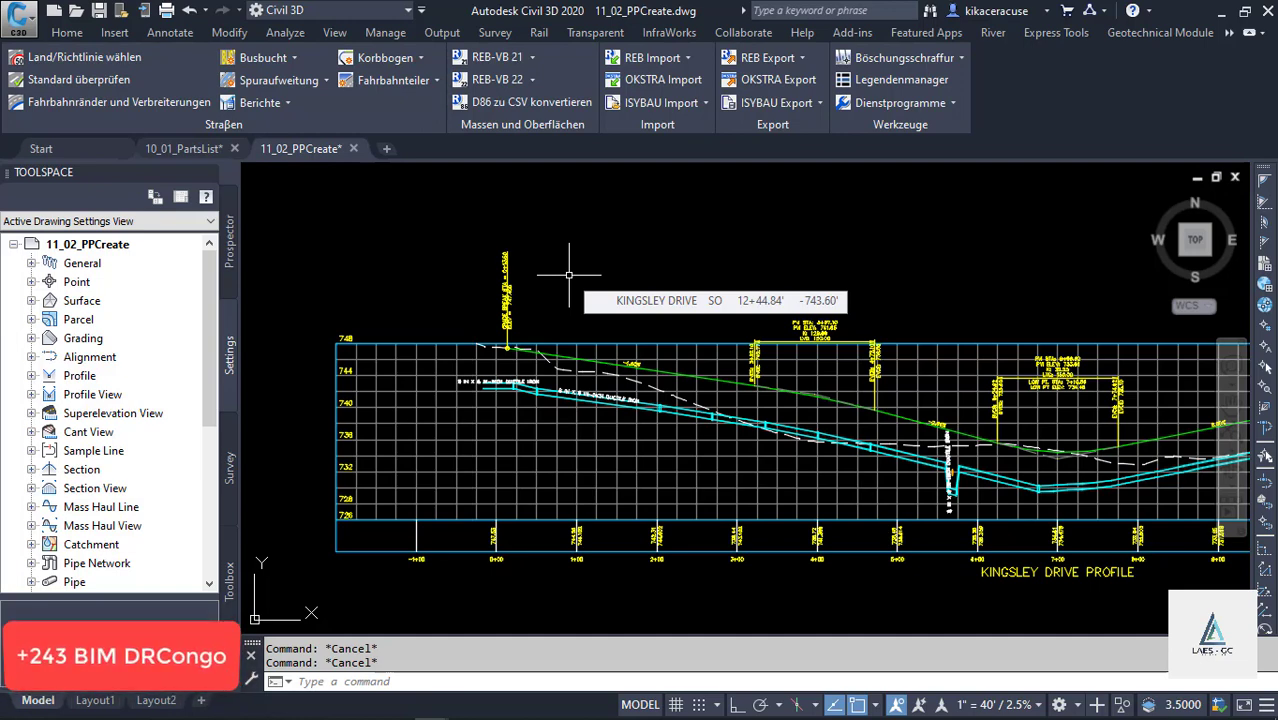
Examine the watermain in the Kingsley Drive profile and in the plan around the Center St. connection.
{"action": "scroll", "coordinate": [673, 412], "scroll_direction": "up", "scroll_amount": 5}
{"action": "left_click", "coordinate": [676, 418]}
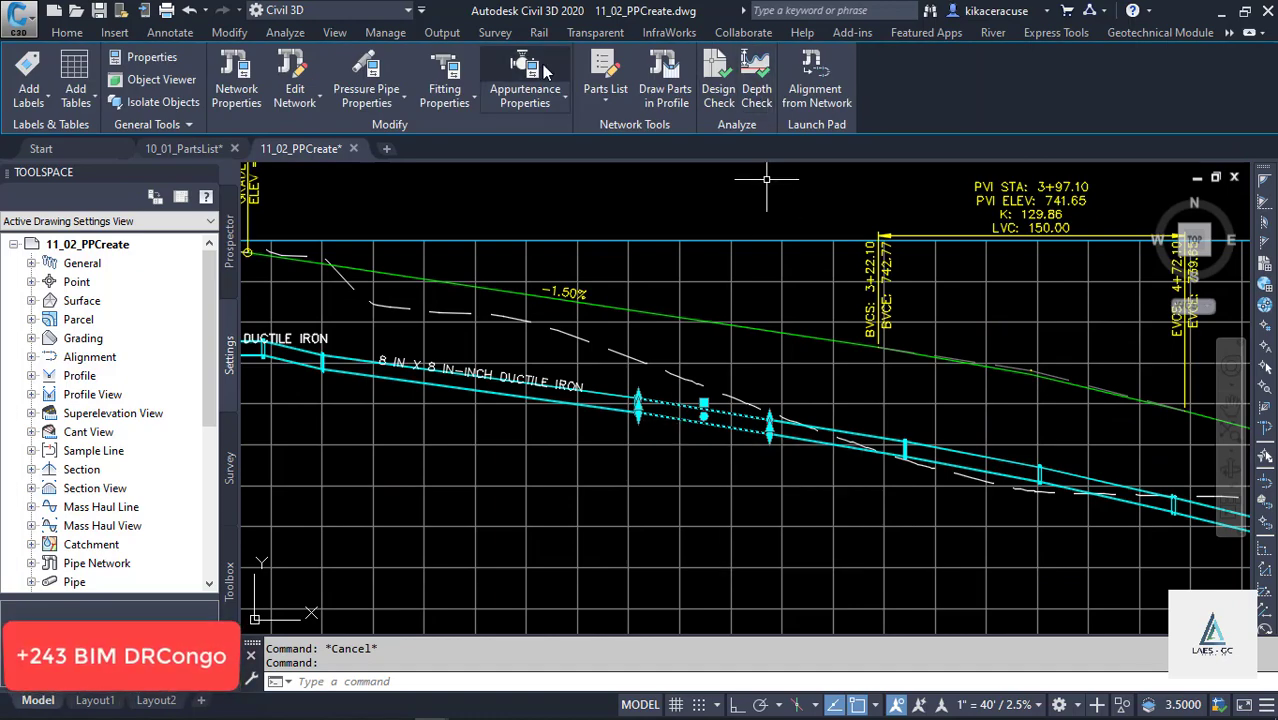
{"action": "scroll", "coordinate": [748, 240], "scroll_direction": "down", "scroll_amount": 6}
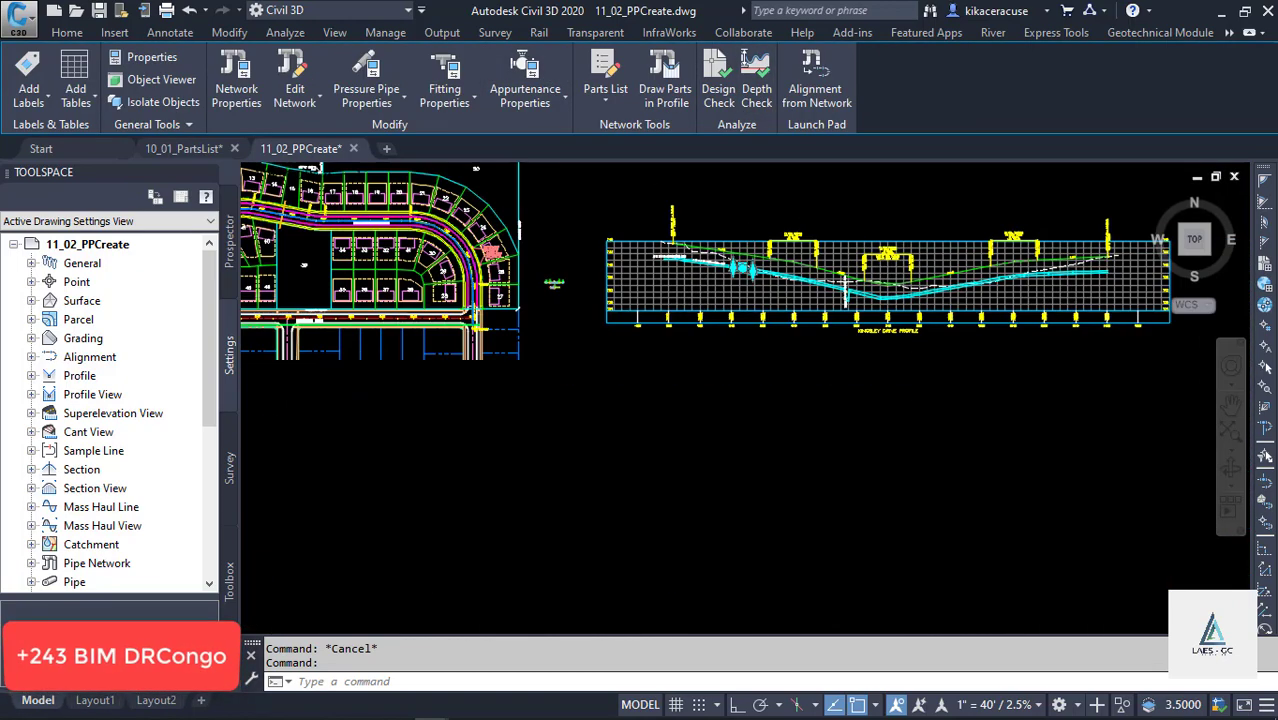
{"action": "scroll", "coordinate": [429, 314], "scroll_direction": "up", "scroll_amount": 5}
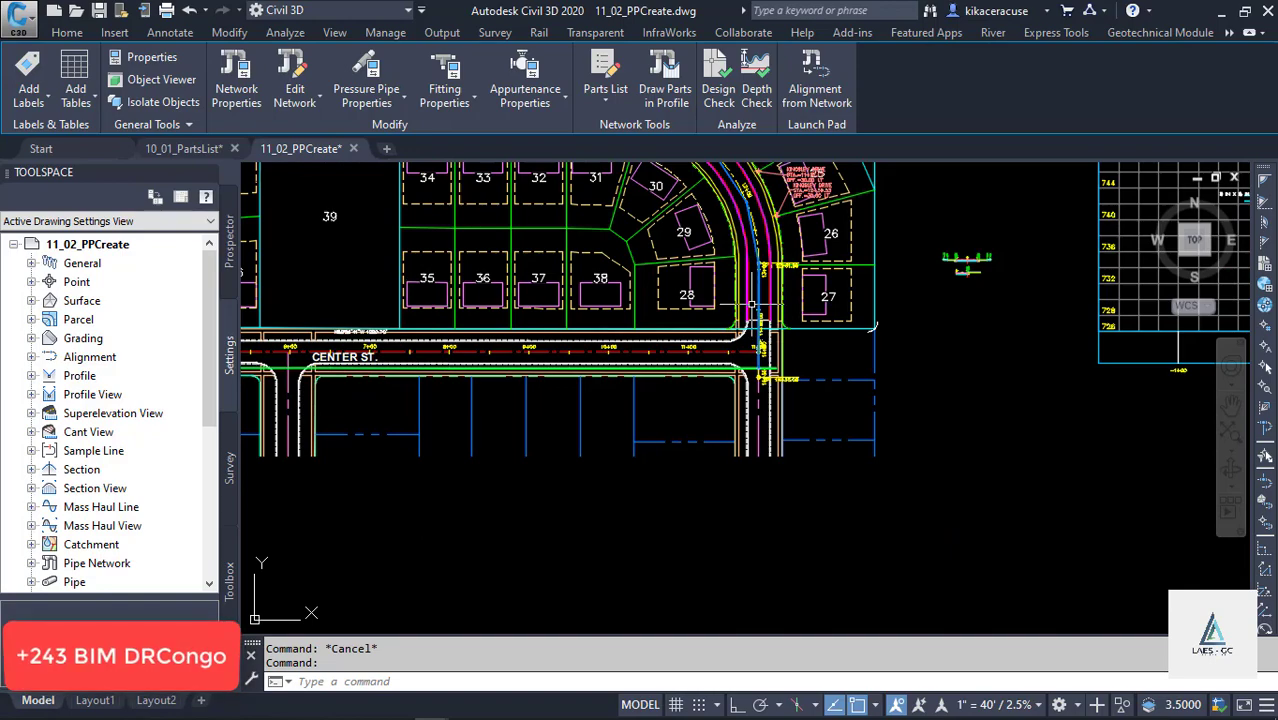
{"action": "scroll", "coordinate": [760, 302], "scroll_direction": "up", "scroll_amount": 6}
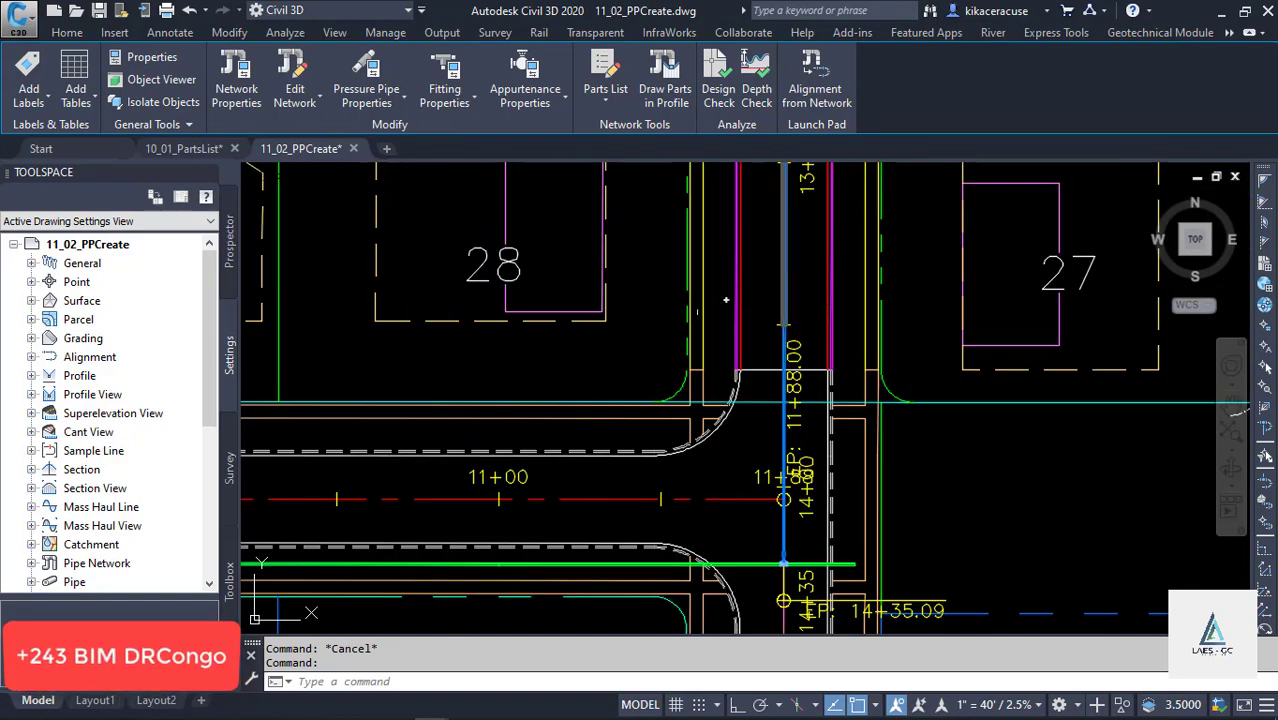
{"action": "scroll", "coordinate": [514, 405], "scroll_direction": "down", "scroll_amount": 8}
{"action": "scroll", "coordinate": [894, 312], "scroll_direction": "up", "scroll_amount": 5}
{"action": "scroll", "coordinate": [802, 302], "scroll_direction": "down", "scroll_amount": 3}
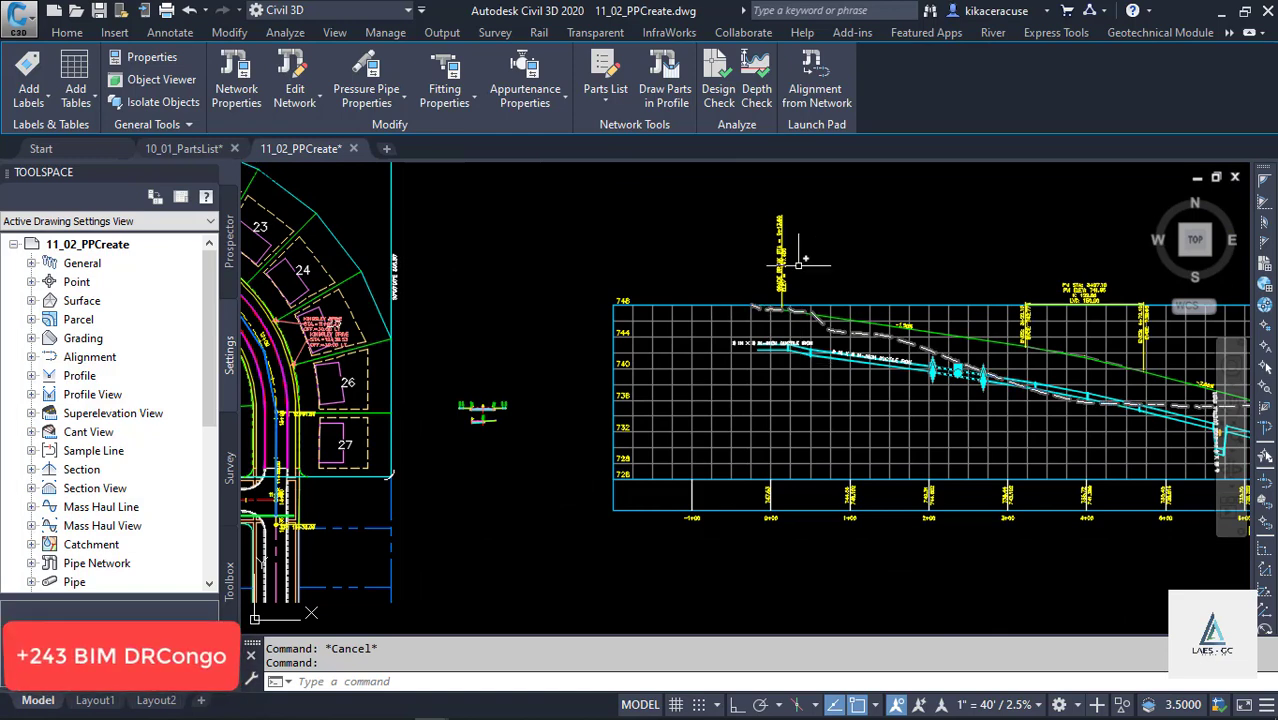
{"action": "key", "text": "Escape"}
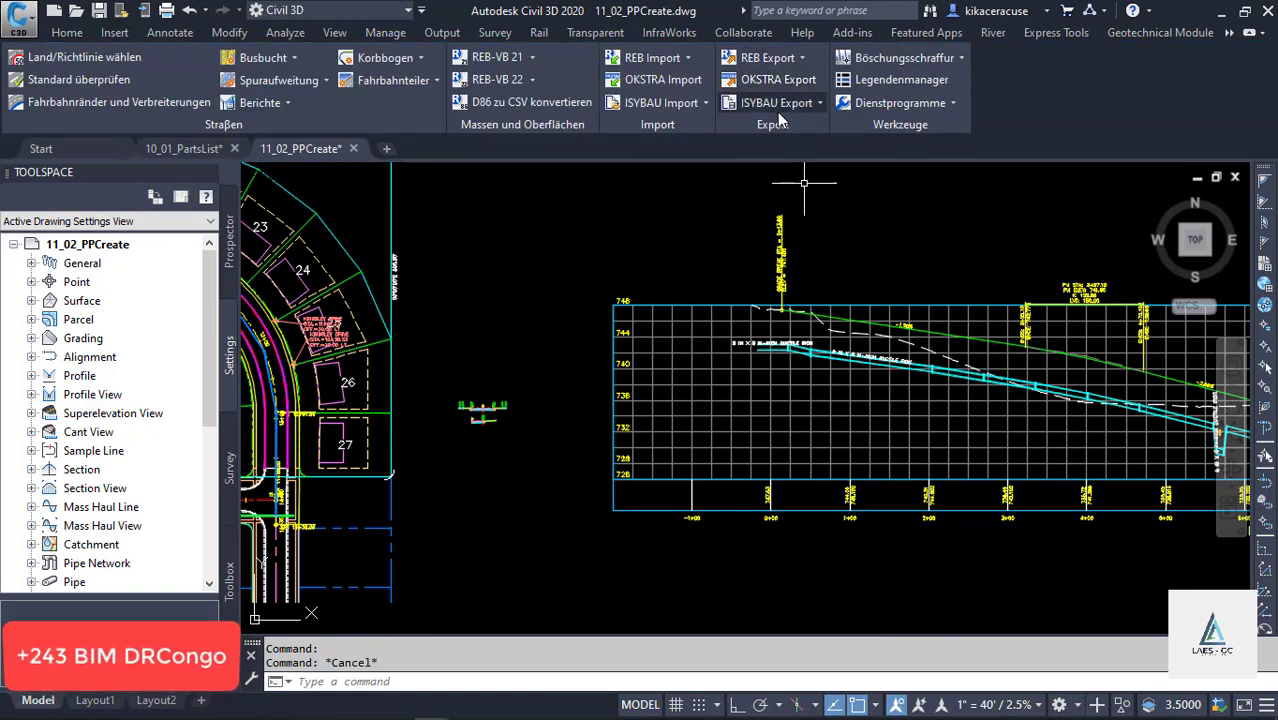
Run a Design Check on the watermain for deflection, diameter, open connections and radius of curvature.
{"action": "scroll", "coordinate": [905, 373], "scroll_direction": "up", "scroll_amount": 4}
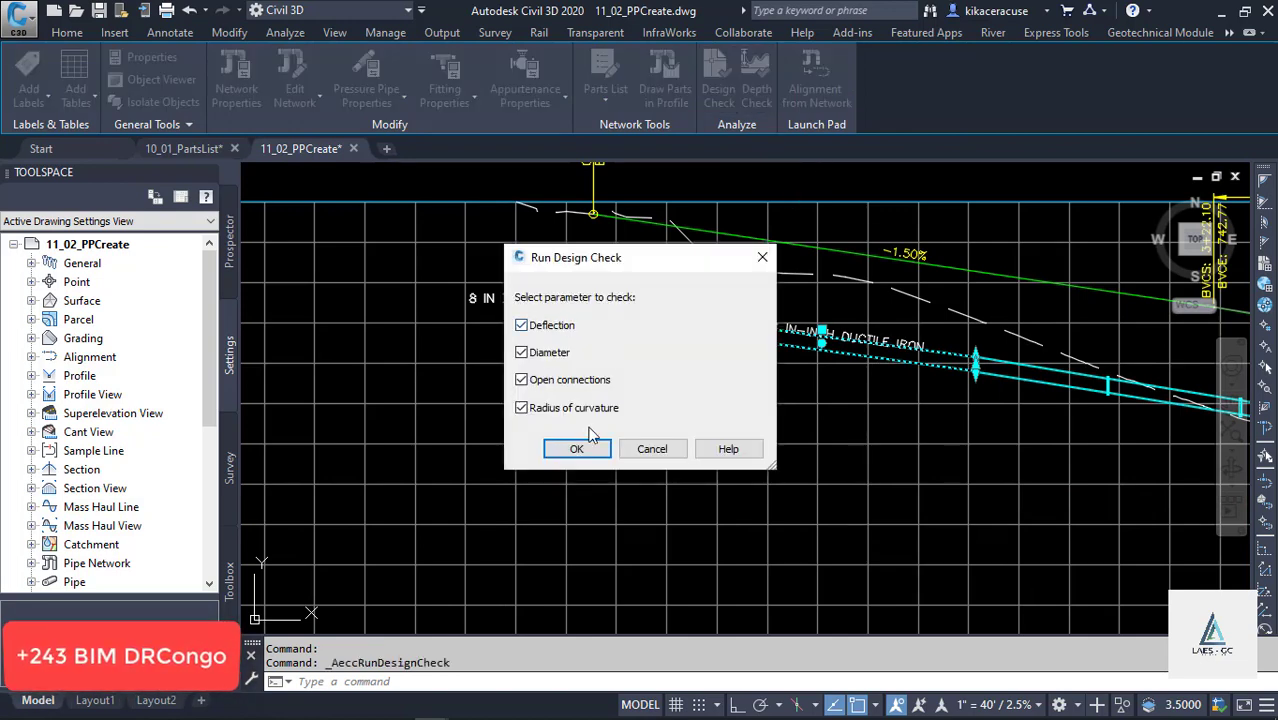
{"action": "left_click", "coordinate": [577, 449]}
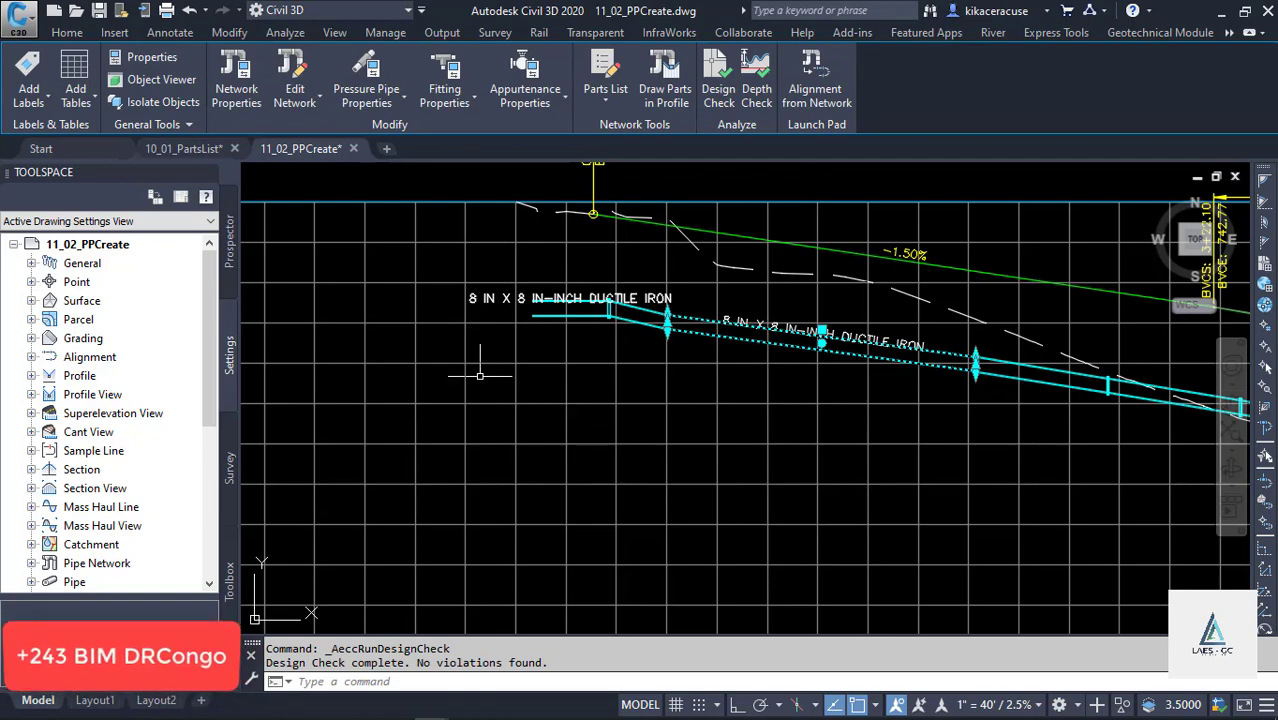
{"action": "scroll", "coordinate": [765, 417], "scroll_direction": "down", "scroll_amount": 10}
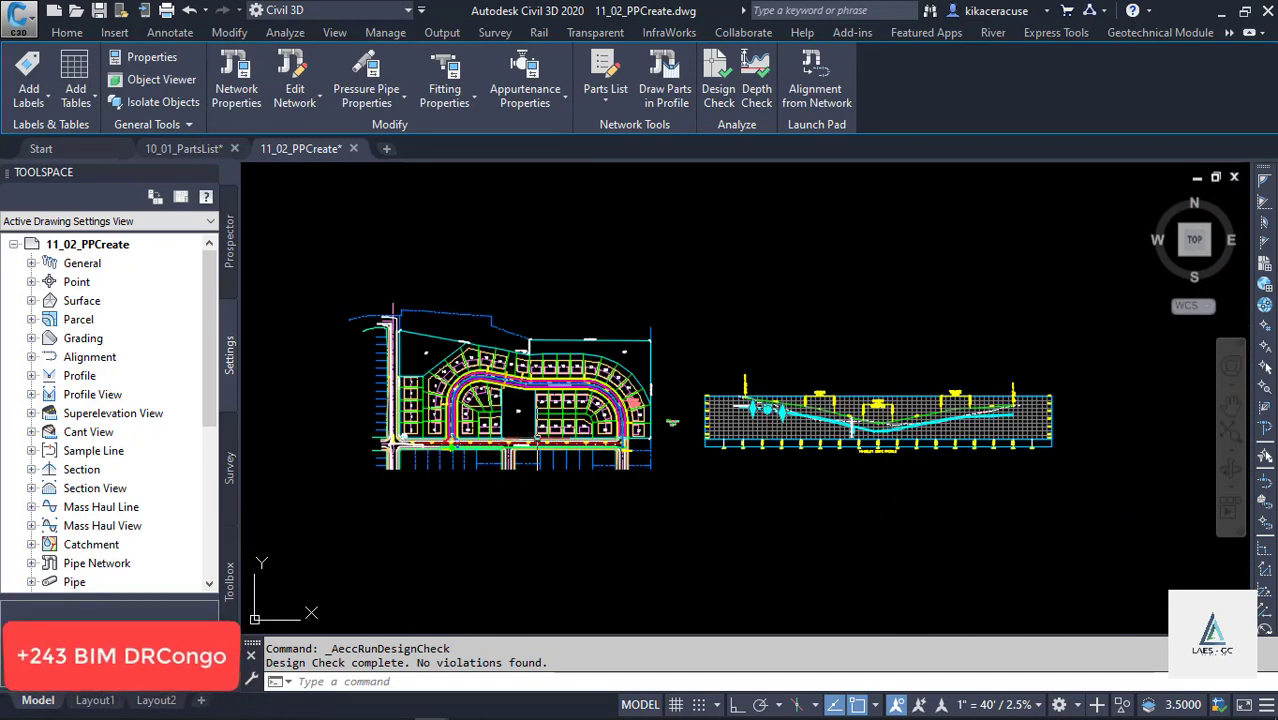
Start a Depth Check and pick its path along the profile watermain from near station 4+00 back to the first pipe.
{"action": "scroll", "coordinate": [538, 399], "scroll_direction": "up", "scroll_amount": 8}
{"action": "scroll", "coordinate": [471, 383], "scroll_direction": "down", "scroll_amount": 8}
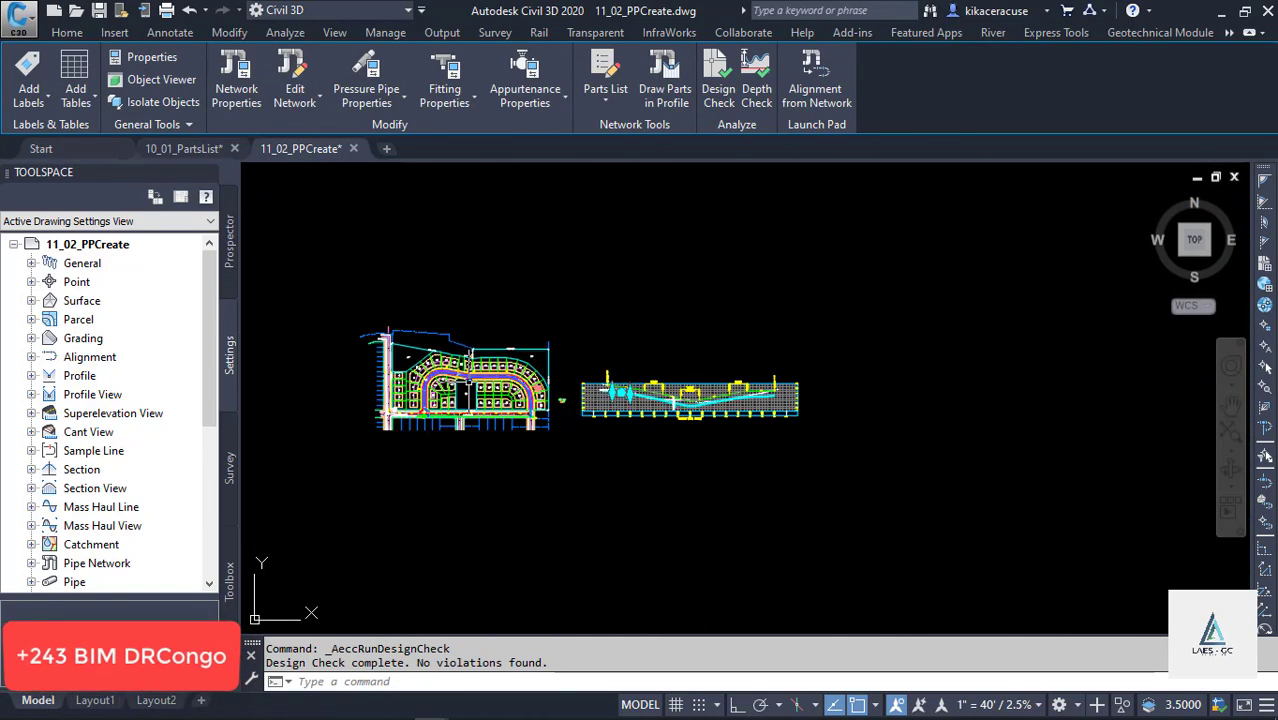
{"action": "scroll", "coordinate": [585, 417], "scroll_direction": "up", "scroll_amount": 4}
{"action": "left_click", "coordinate": [757, 88]}
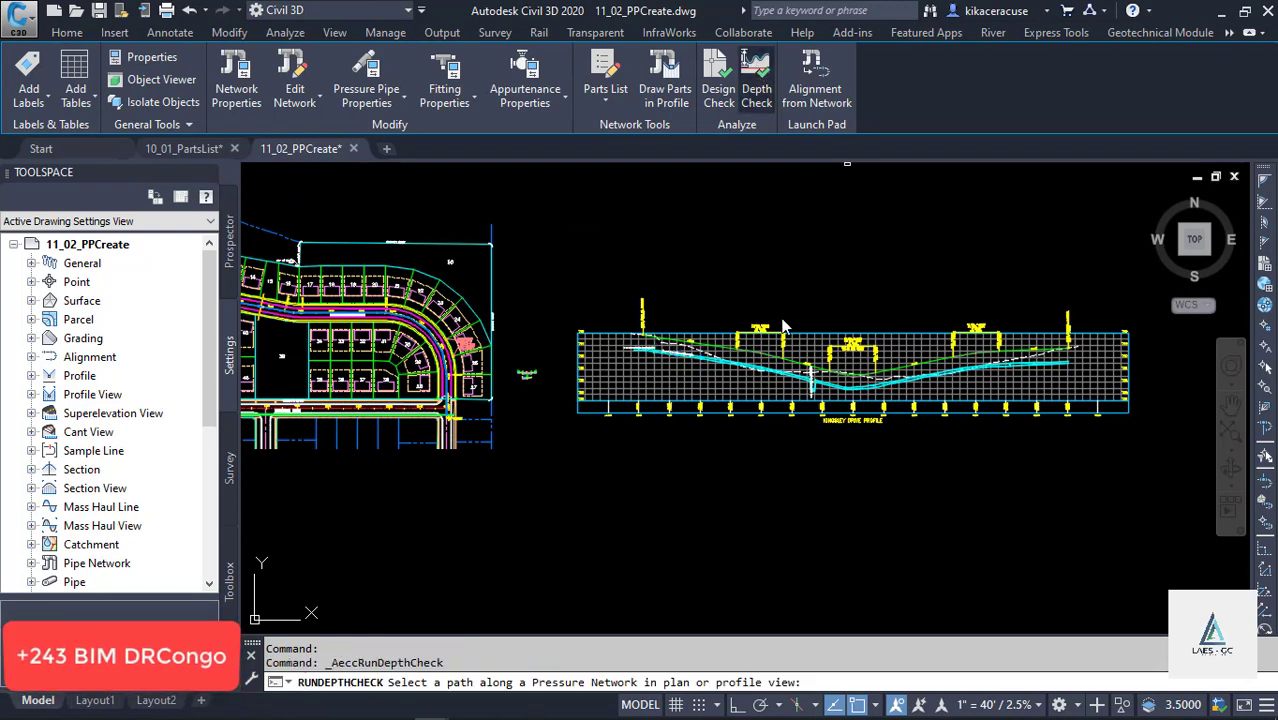
{"action": "scroll", "coordinate": [805, 373], "scroll_direction": "up", "scroll_amount": 4}
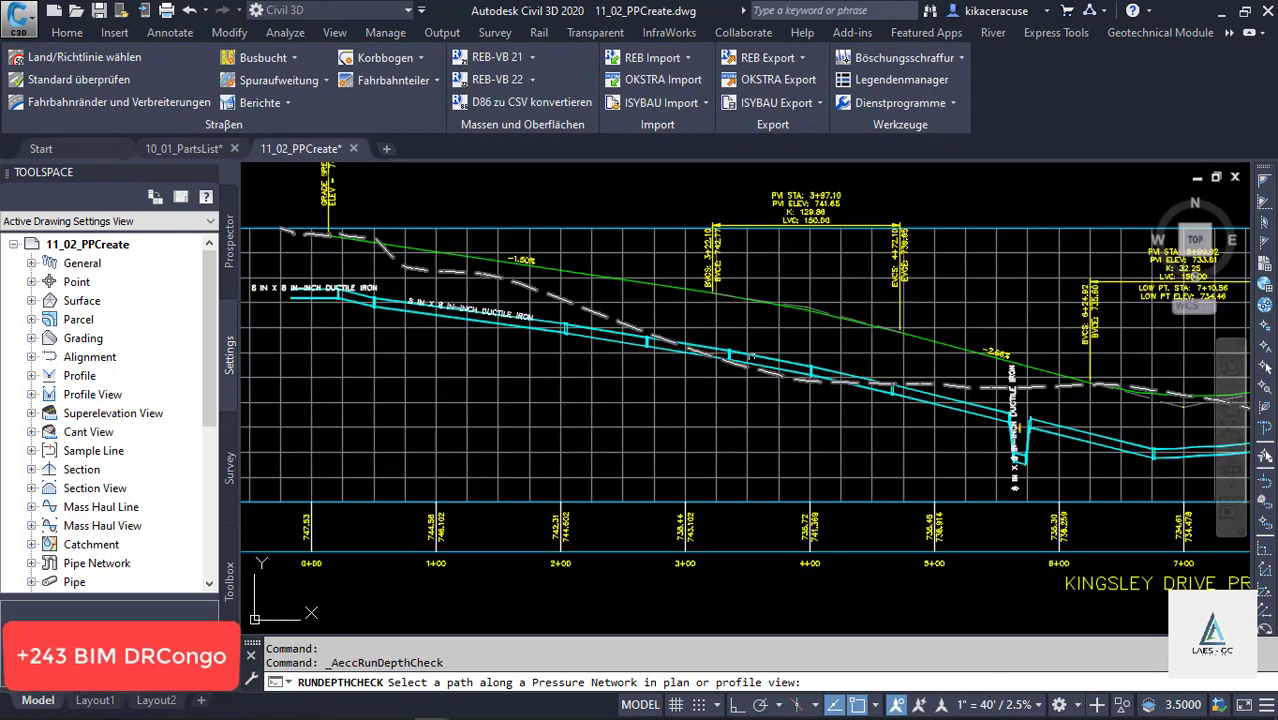
{"action": "left_click", "coordinate": [770, 366]}
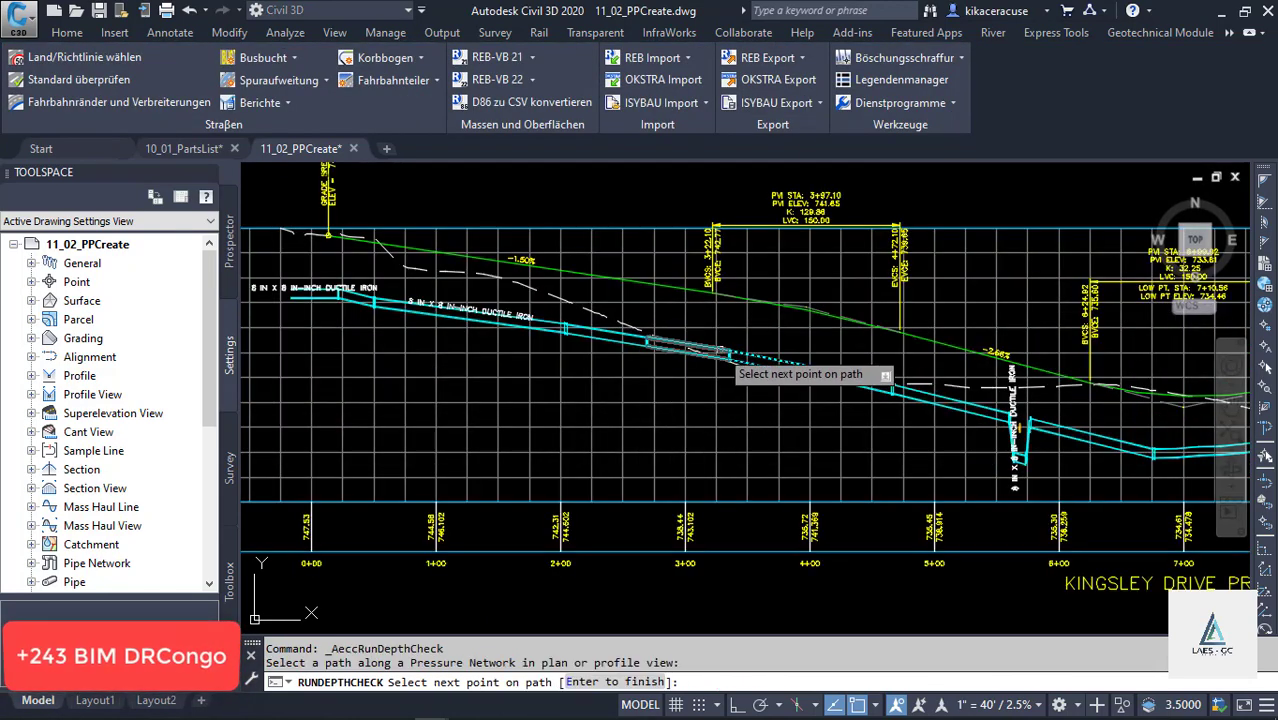
{"action": "scroll", "coordinate": [620, 334], "scroll_direction": "up", "scroll_amount": 4}
{"action": "left_click", "coordinate": [620, 334]}
{"action": "scroll", "coordinate": [663, 344], "scroll_direction": "up", "scroll_amount": 2}
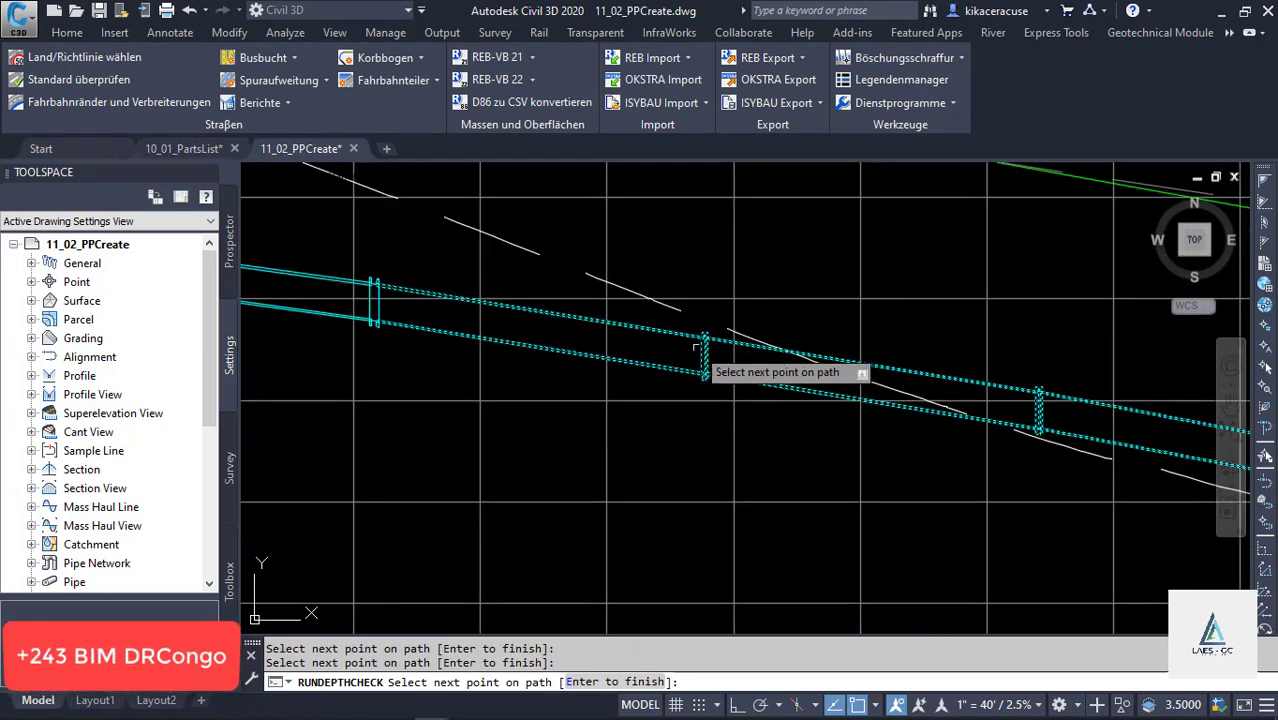
{"action": "scroll", "coordinate": [460, 392], "scroll_direction": "down", "scroll_amount": 3}
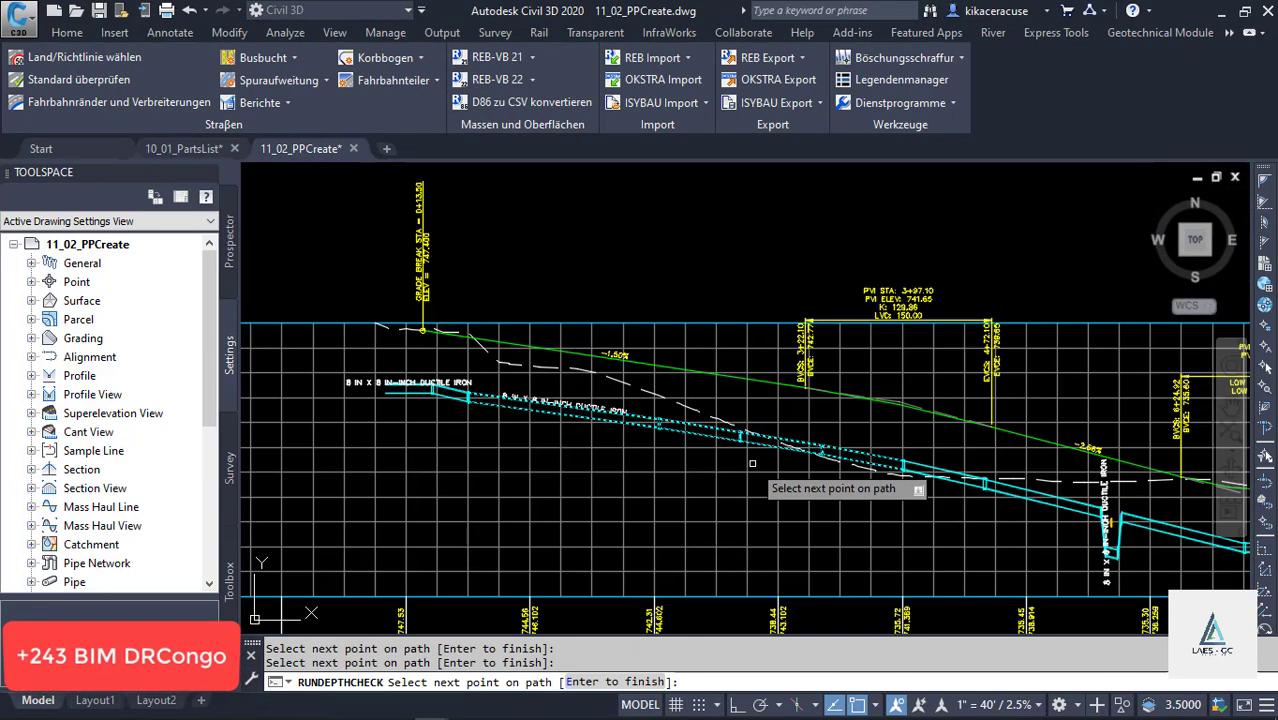
{"action": "scroll", "coordinate": [456, 392], "scroll_direction": "up", "scroll_amount": 2}
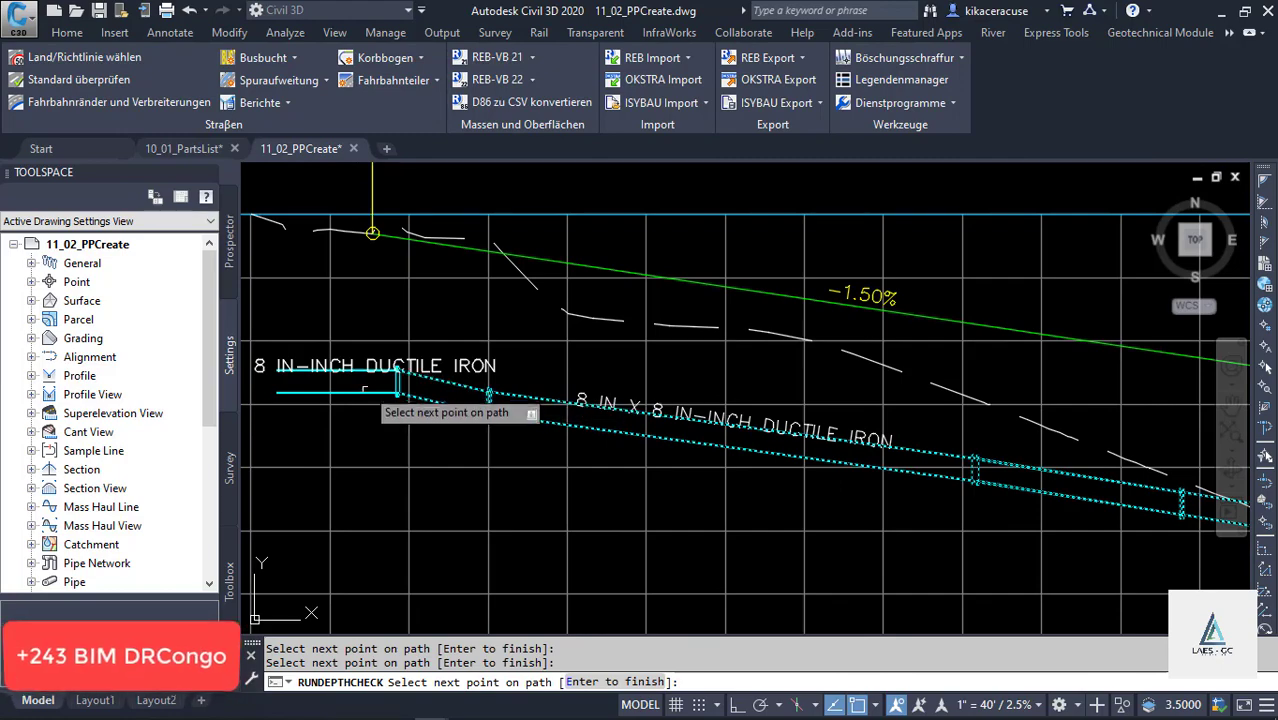
{"action": "scroll", "coordinate": [366, 392], "scroll_direction": "down", "scroll_amount": 3}
Extend the depth check path from near station 4+00 through the watermain's dip under the crossing pipe and onto the following pipe.
{"action": "scroll", "coordinate": [749, 455], "scroll_direction": "up", "scroll_amount": 3}
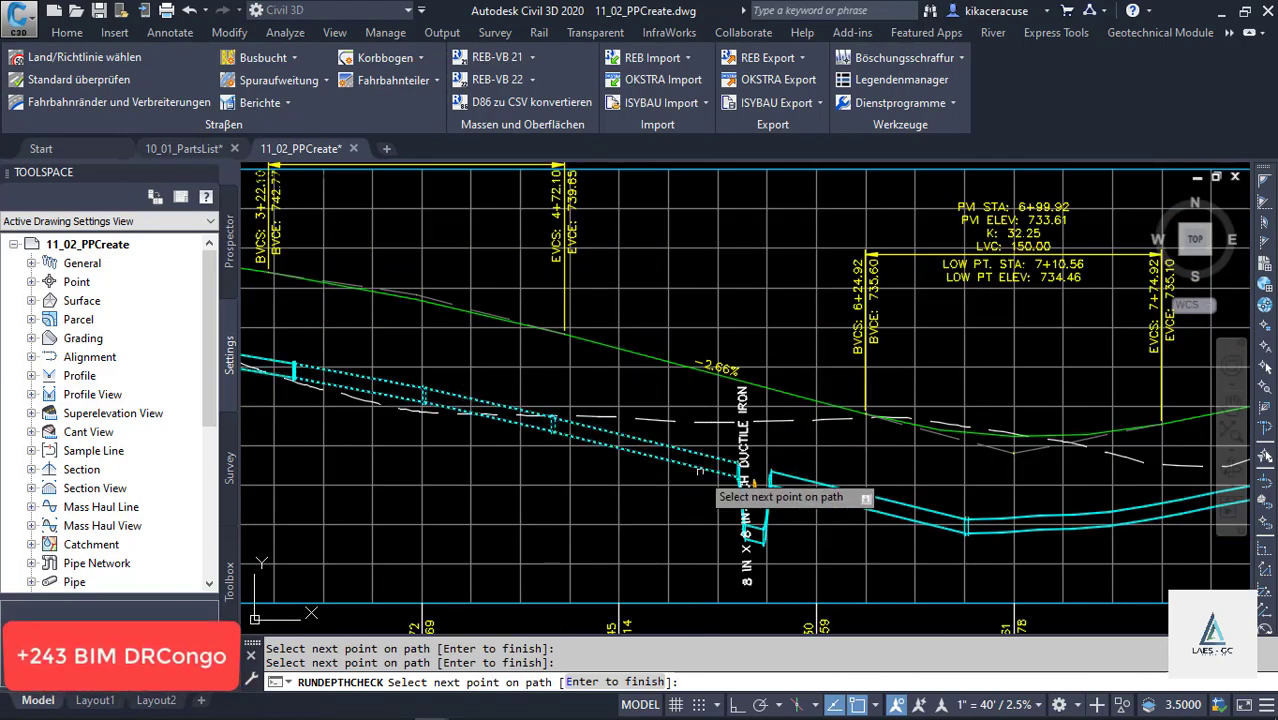
{"action": "scroll", "coordinate": [761, 484], "scroll_direction": "up", "scroll_amount": 2}
{"action": "scroll", "coordinate": [749, 487], "scroll_direction": "up", "scroll_amount": 2}
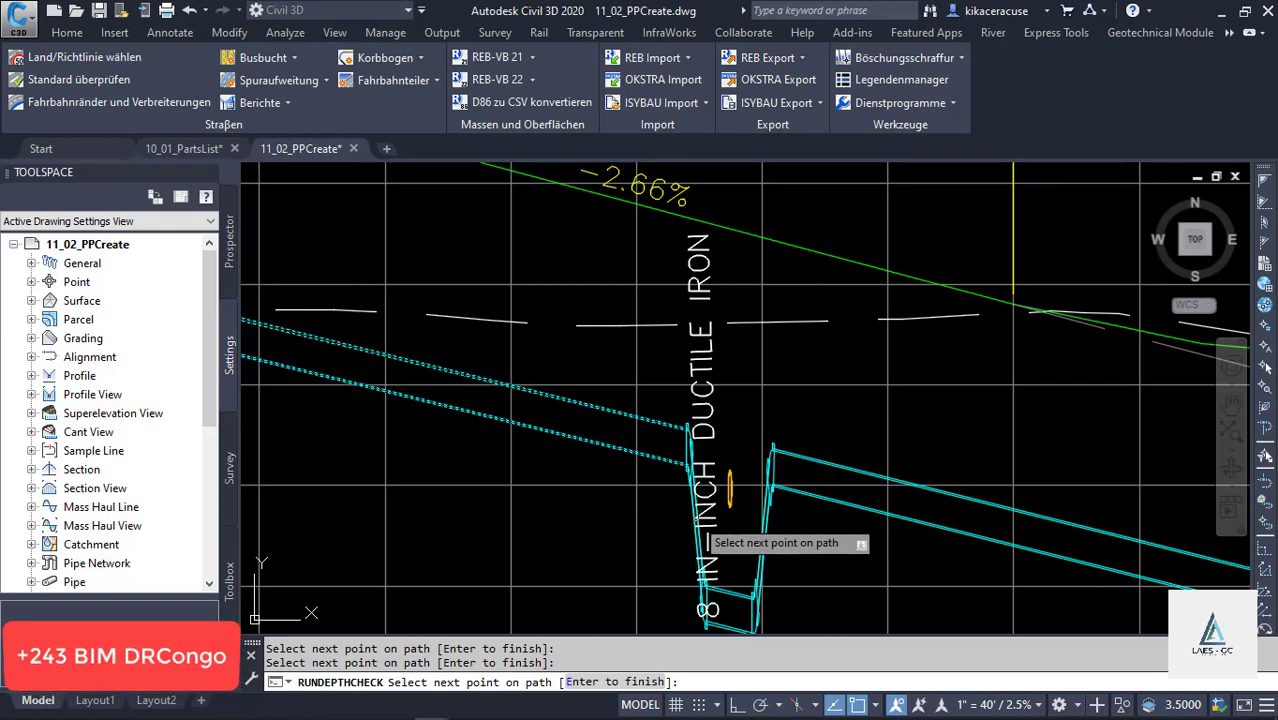
{"action": "left_click", "coordinate": [694, 517]}
{"action": "left_click", "coordinate": [728, 596]}
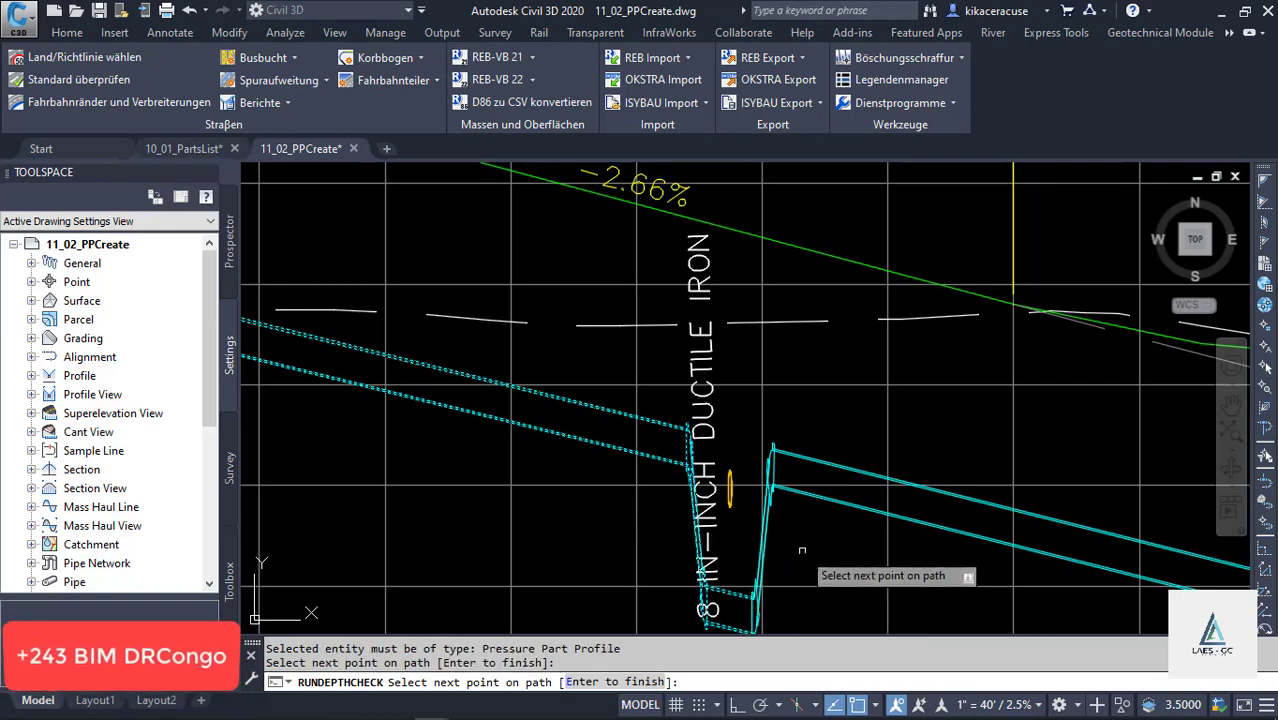
{"action": "left_click", "coordinate": [771, 545]}
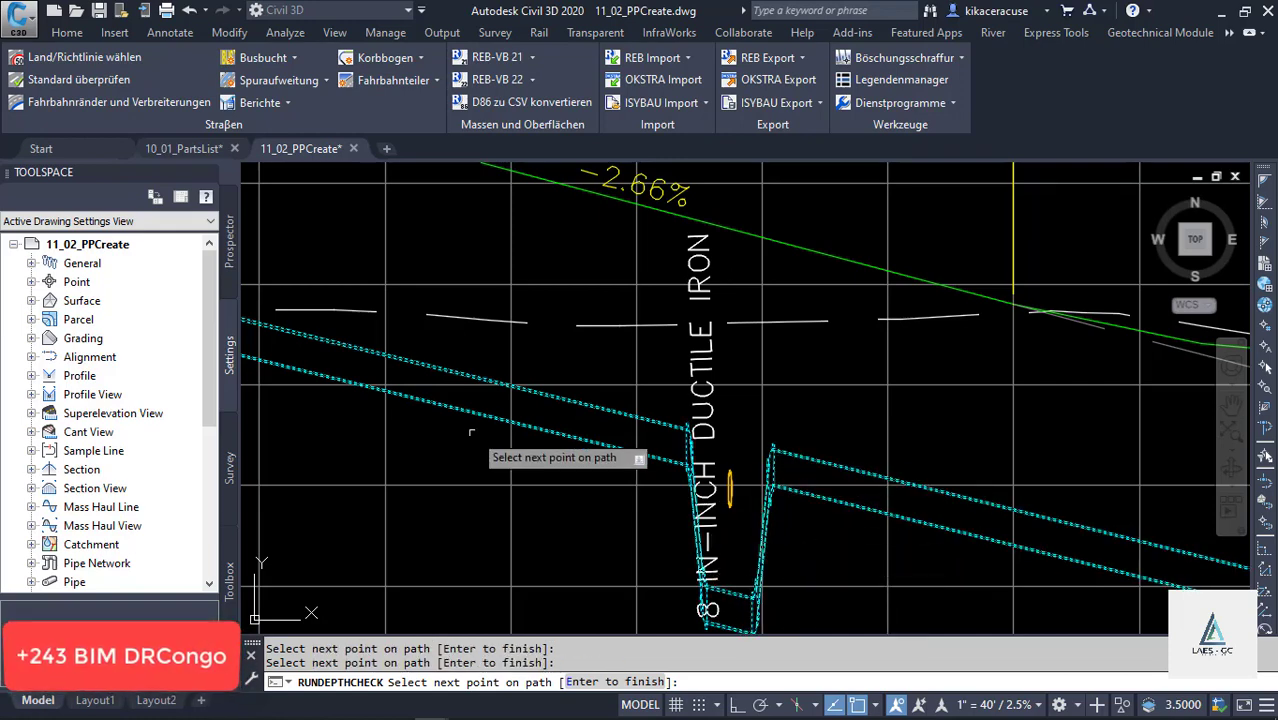
Extend the depth check path over the remaining watermain pipes up to the network's end near station 14+00.
{"action": "scroll", "coordinate": [494, 432], "scroll_direction": "down", "scroll_amount": 5}
{"action": "scroll", "coordinate": [735, 480], "scroll_direction": "up", "scroll_amount": 4}
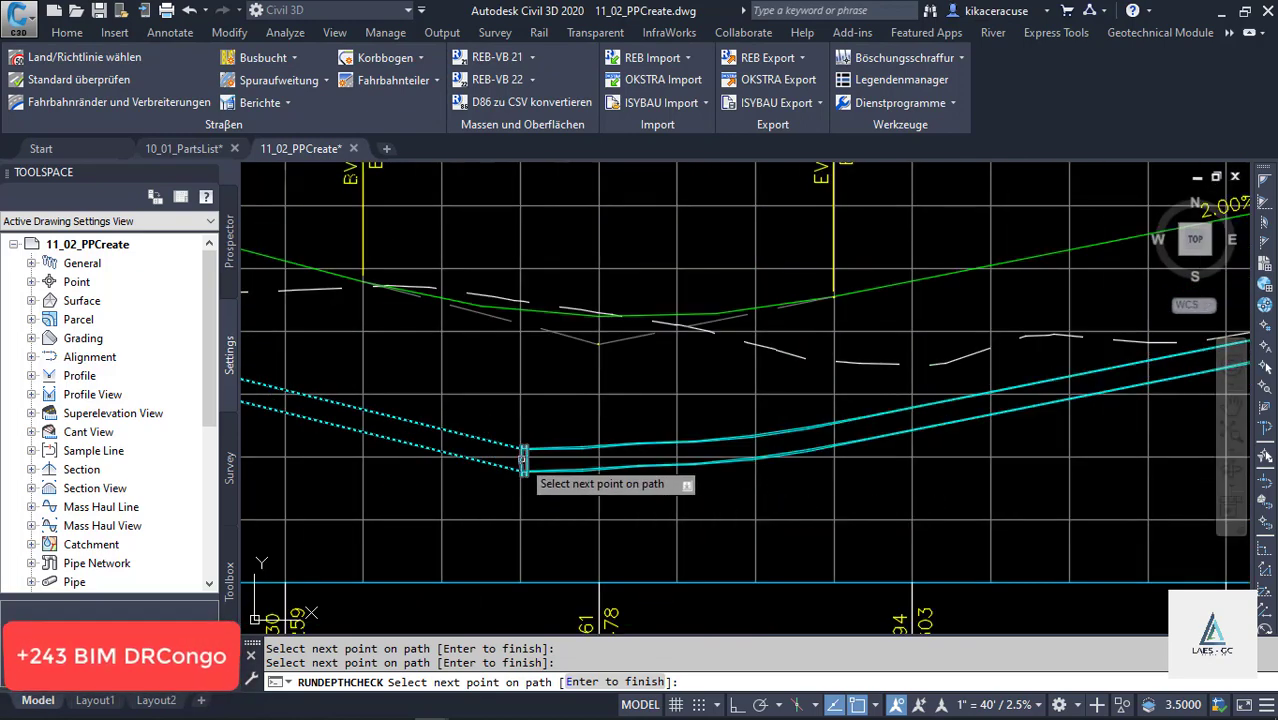
{"action": "scroll", "coordinate": [425, 455], "scroll_direction": "down", "scroll_amount": 4}
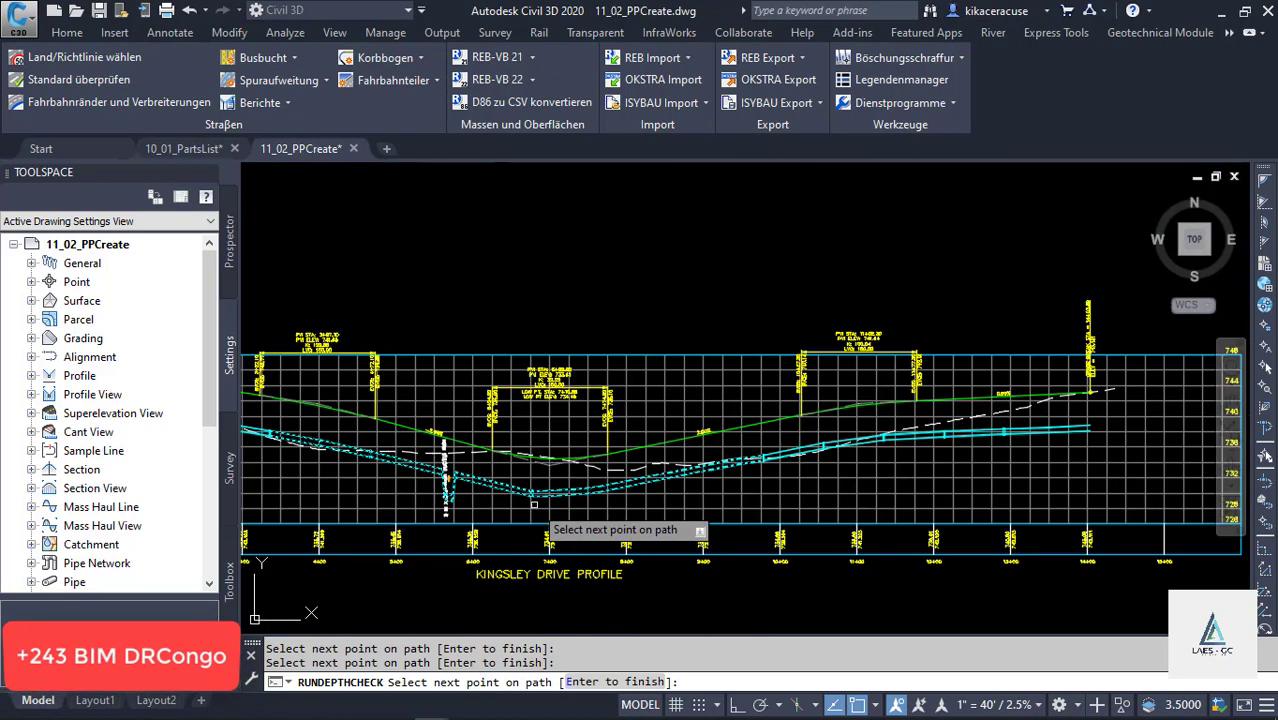
{"action": "scroll", "coordinate": [842, 455], "scroll_direction": "up", "scroll_amount": 4}
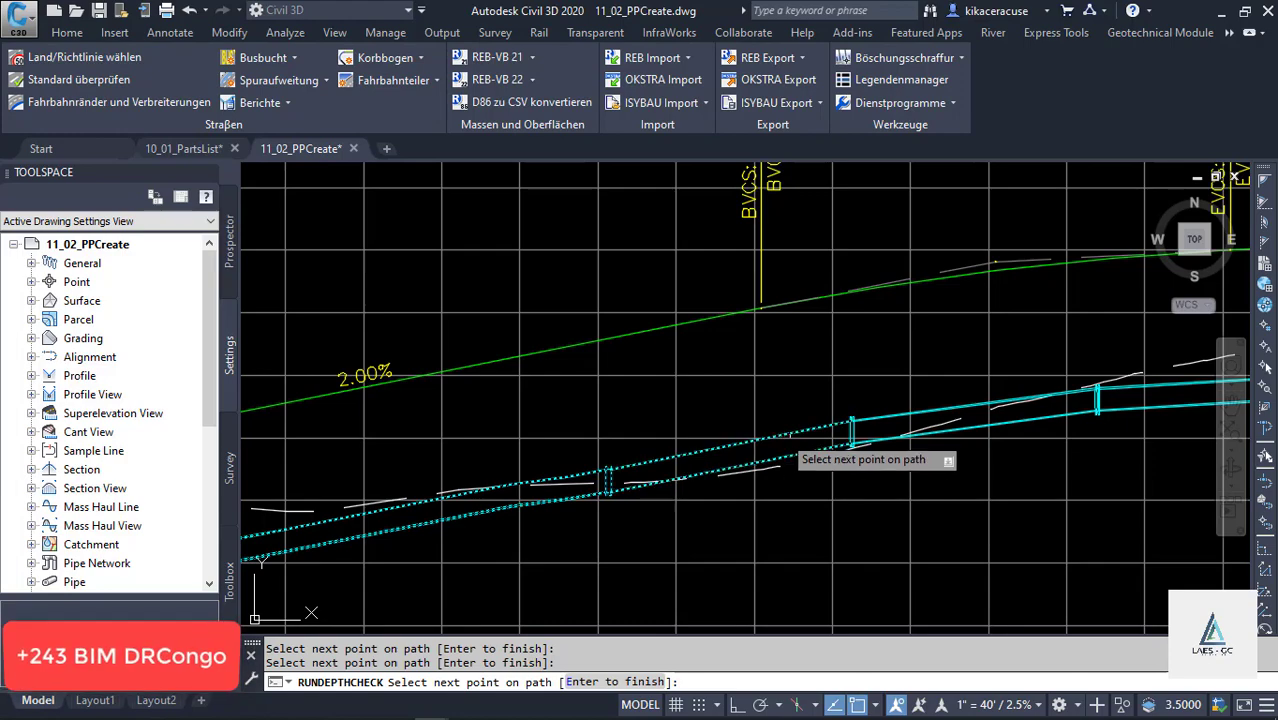
{"action": "scroll", "coordinate": [910, 420], "scroll_direction": "down", "scroll_amount": 3}
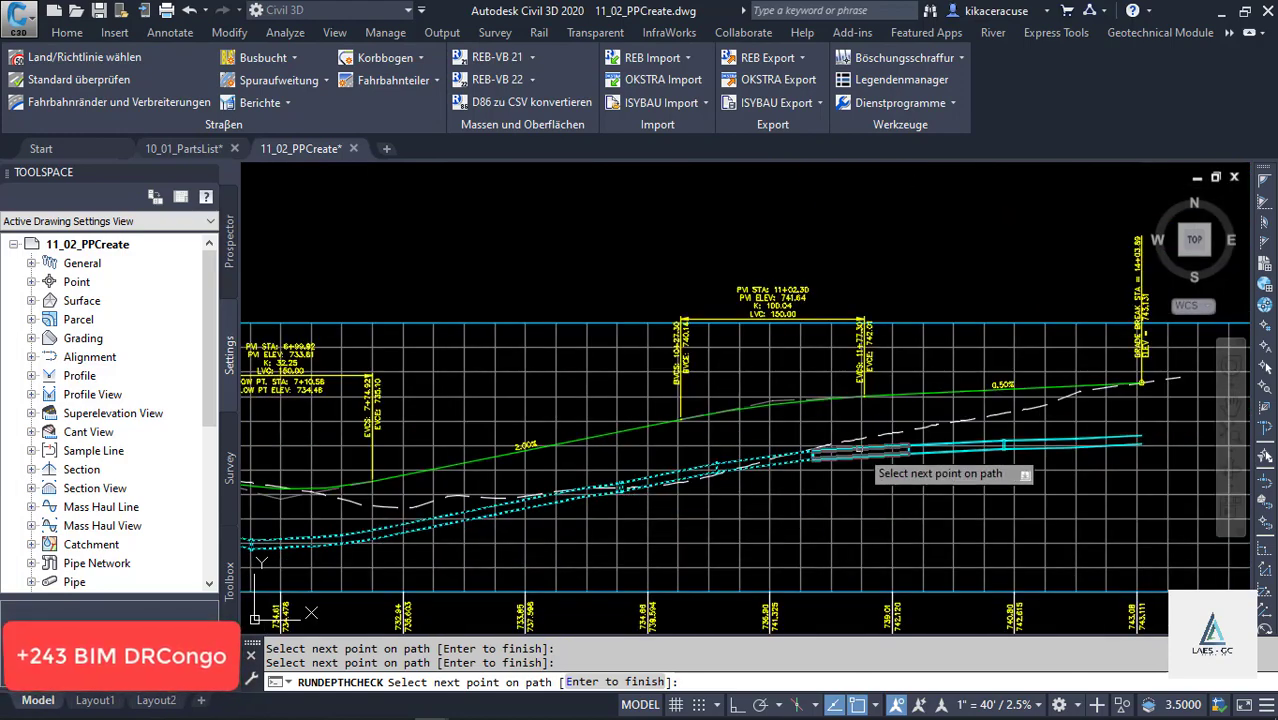
{"action": "scroll", "coordinate": [873, 441], "scroll_direction": "up", "scroll_amount": 2}
{"action": "left_click", "coordinate": [873, 447]}
{"action": "left_click", "coordinate": [1052, 437]}
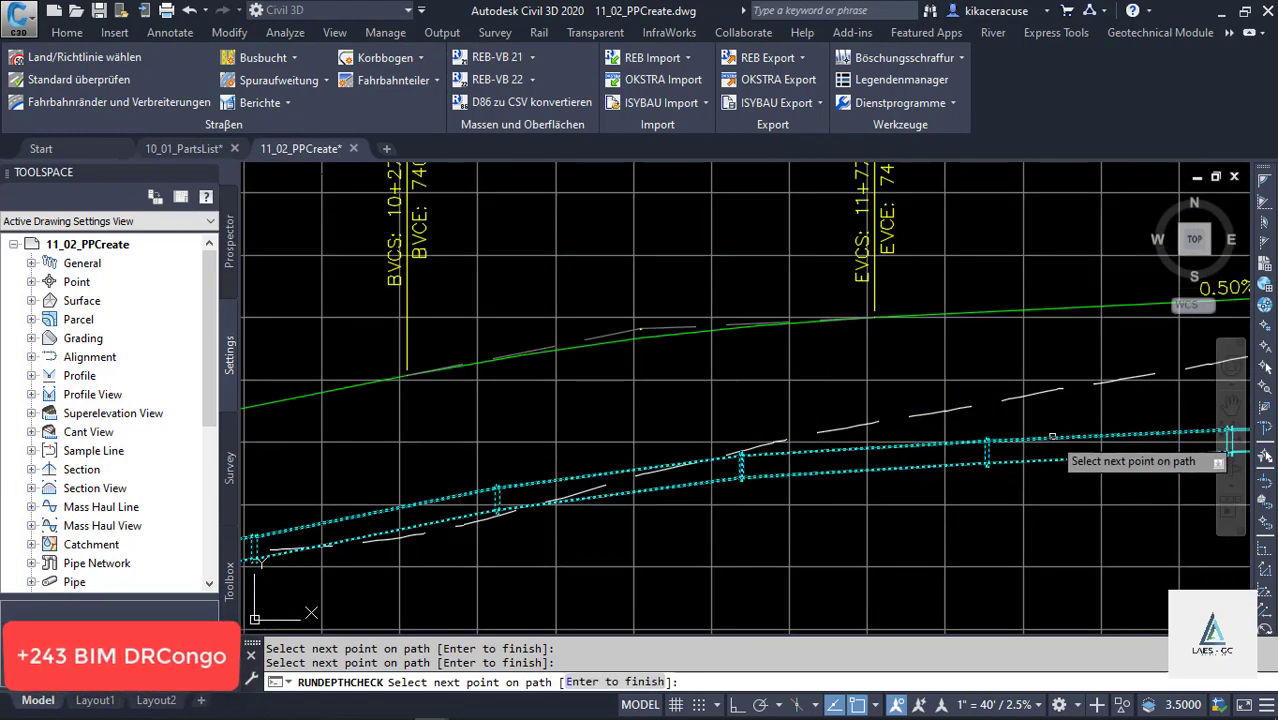
{"action": "scroll", "coordinate": [822, 478], "scroll_direction": "down", "scroll_amount": 3}
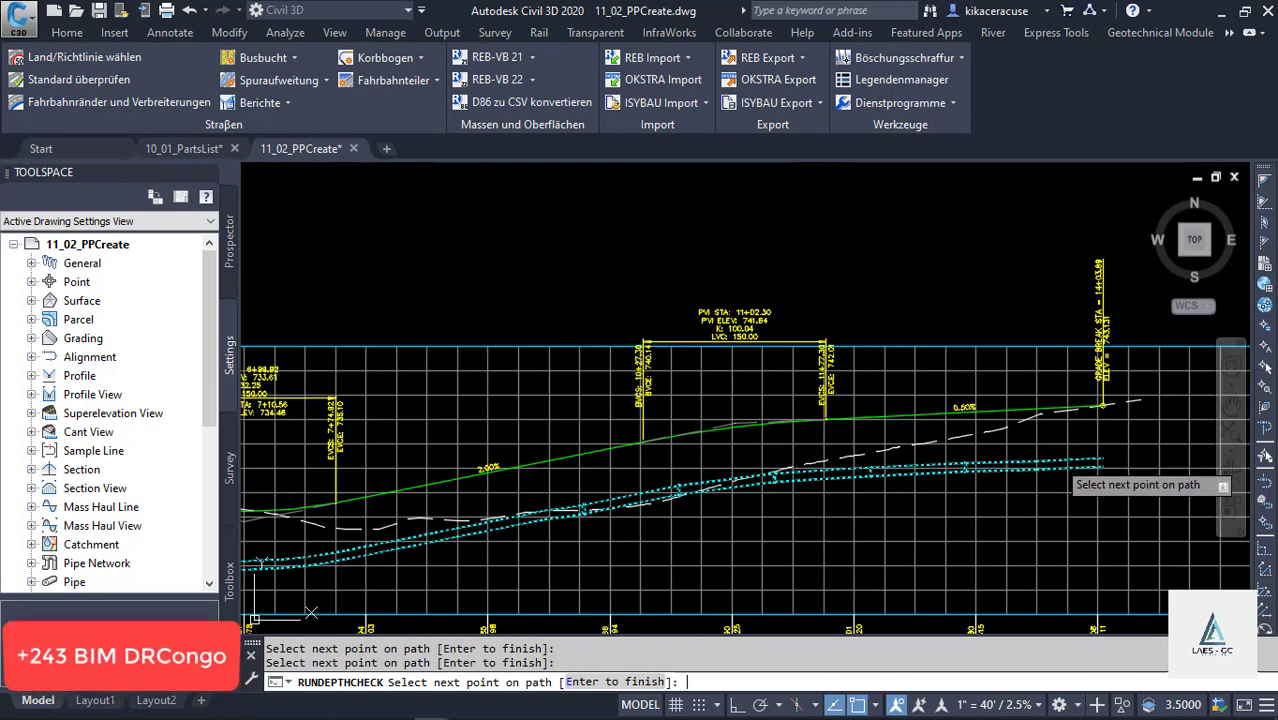
Finish the path and run the depth check with a 4.00' minimum and a 10.00' maximum depth of cover.
{"action": "key", "text": "Return"}
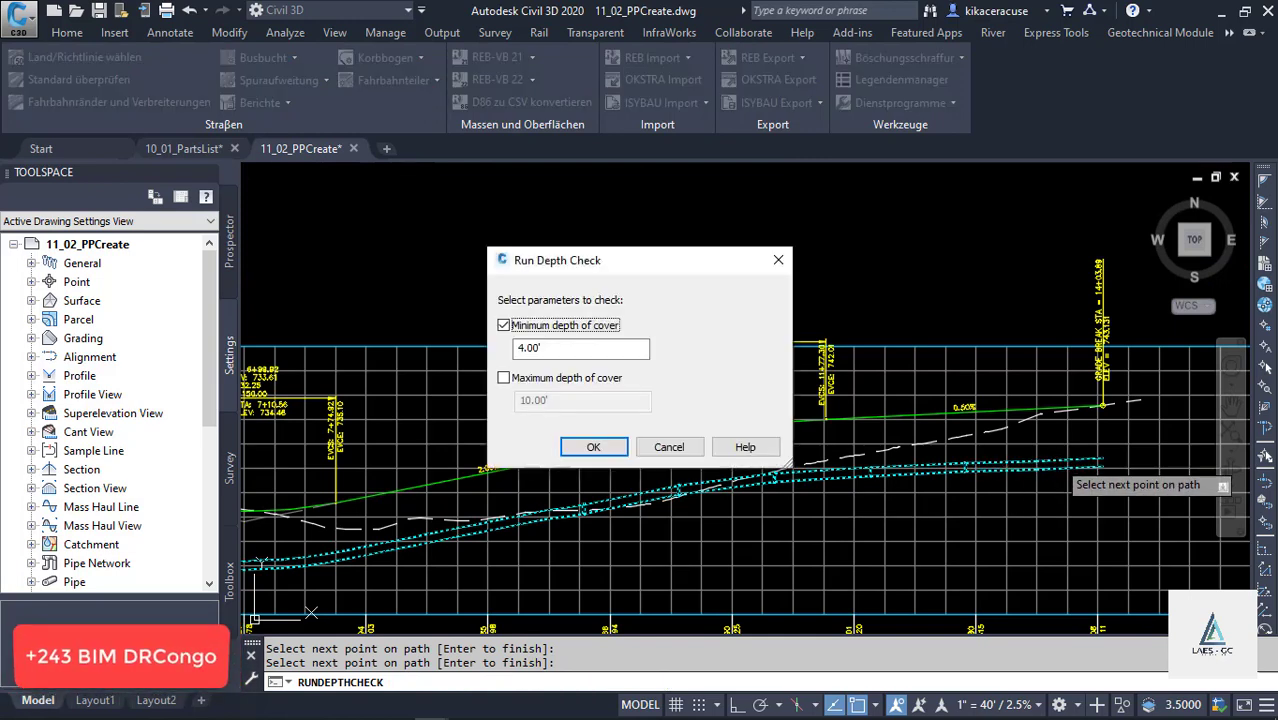
{"action": "left_click", "coordinate": [568, 351]}
{"action": "left_click", "coordinate": [506, 378]}
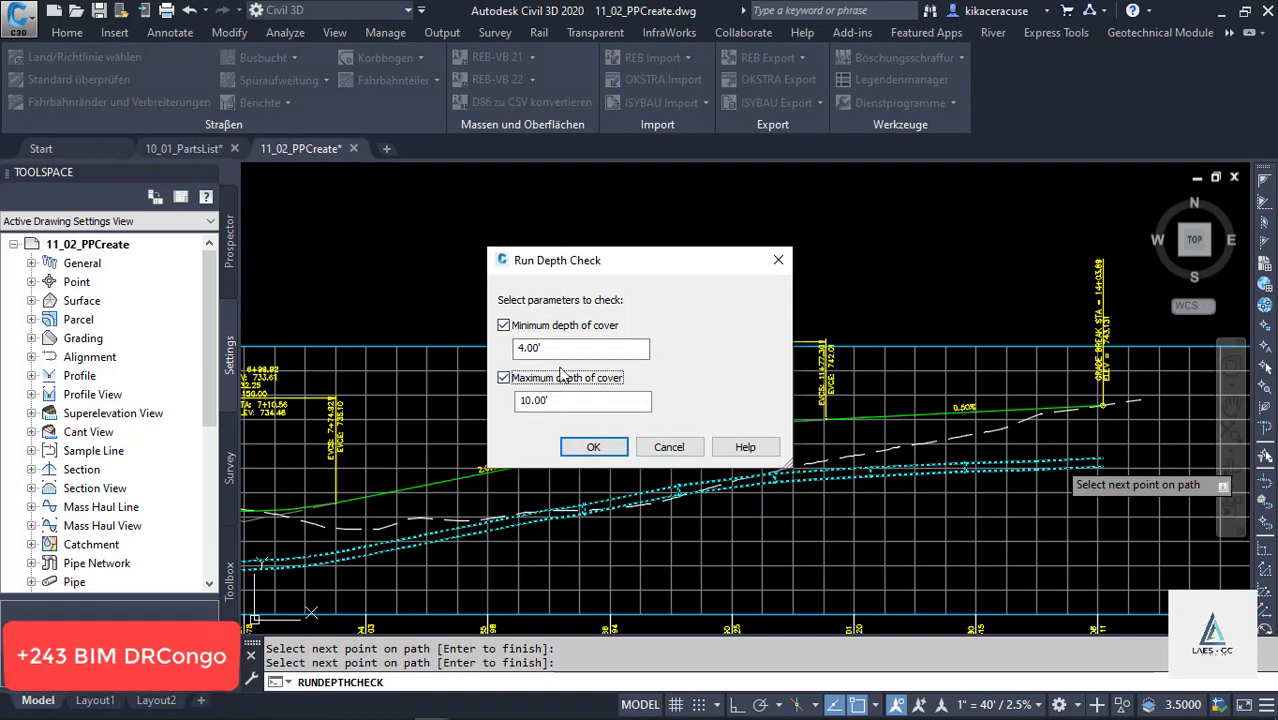
{"action": "left_click", "coordinate": [590, 447]}
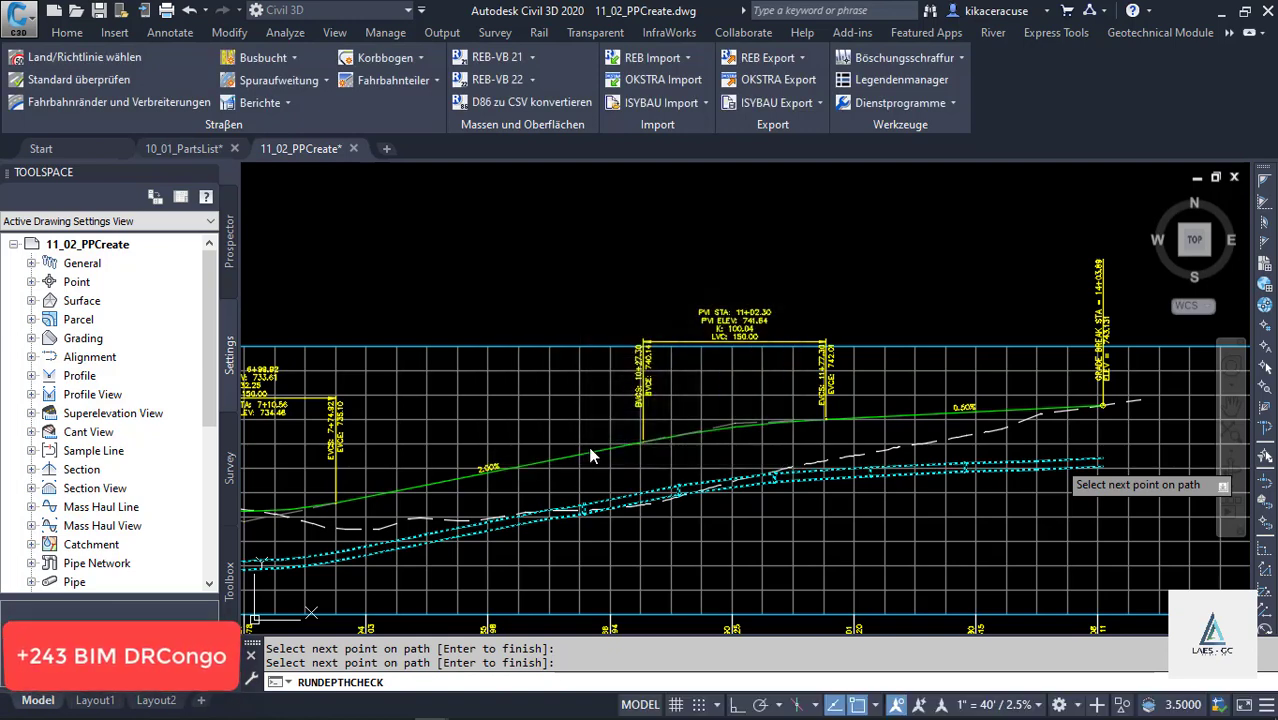
{"action": "key", "text": "Return"}
Examine the depth check warning markers along the watermain in the Kingsley Drive profile.
{"action": "scroll", "coordinate": [965, 470], "scroll_direction": "up", "scroll_amount": 5}
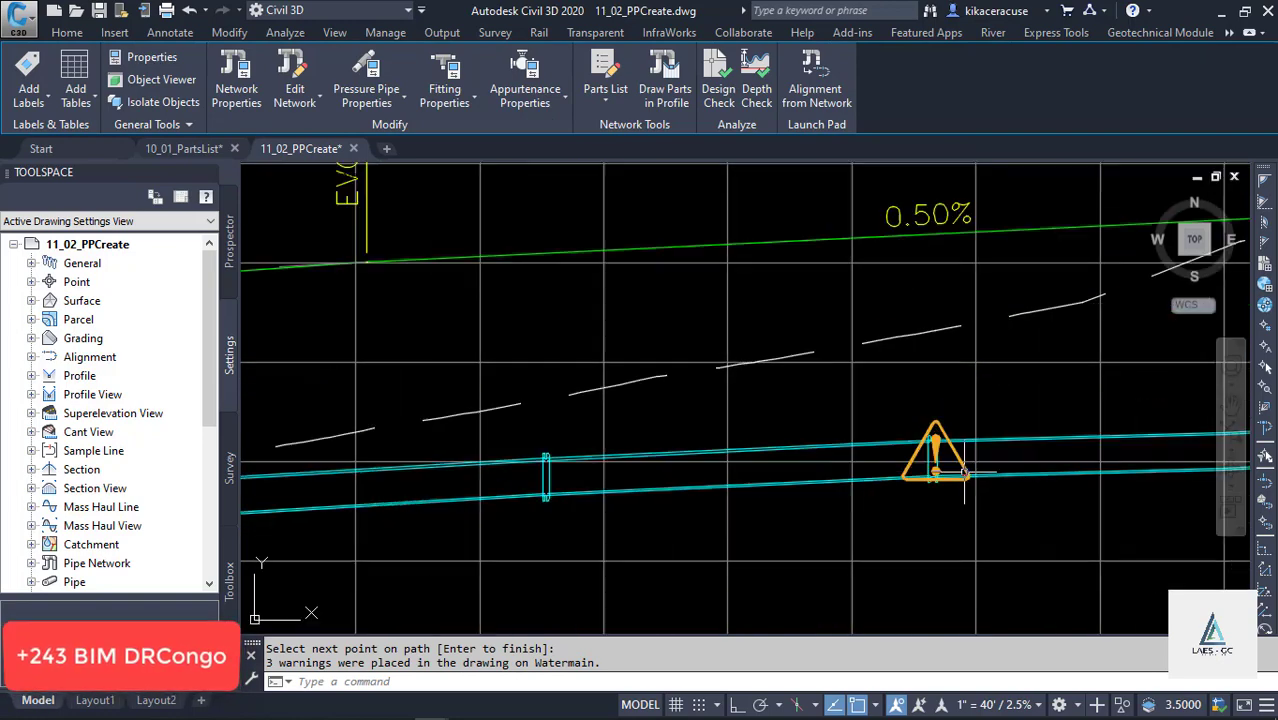
{"action": "scroll", "coordinate": [939, 456], "scroll_direction": "up", "scroll_amount": 4}
{"action": "scroll", "coordinate": [1059, 408], "scroll_direction": "down", "scroll_amount": 7}
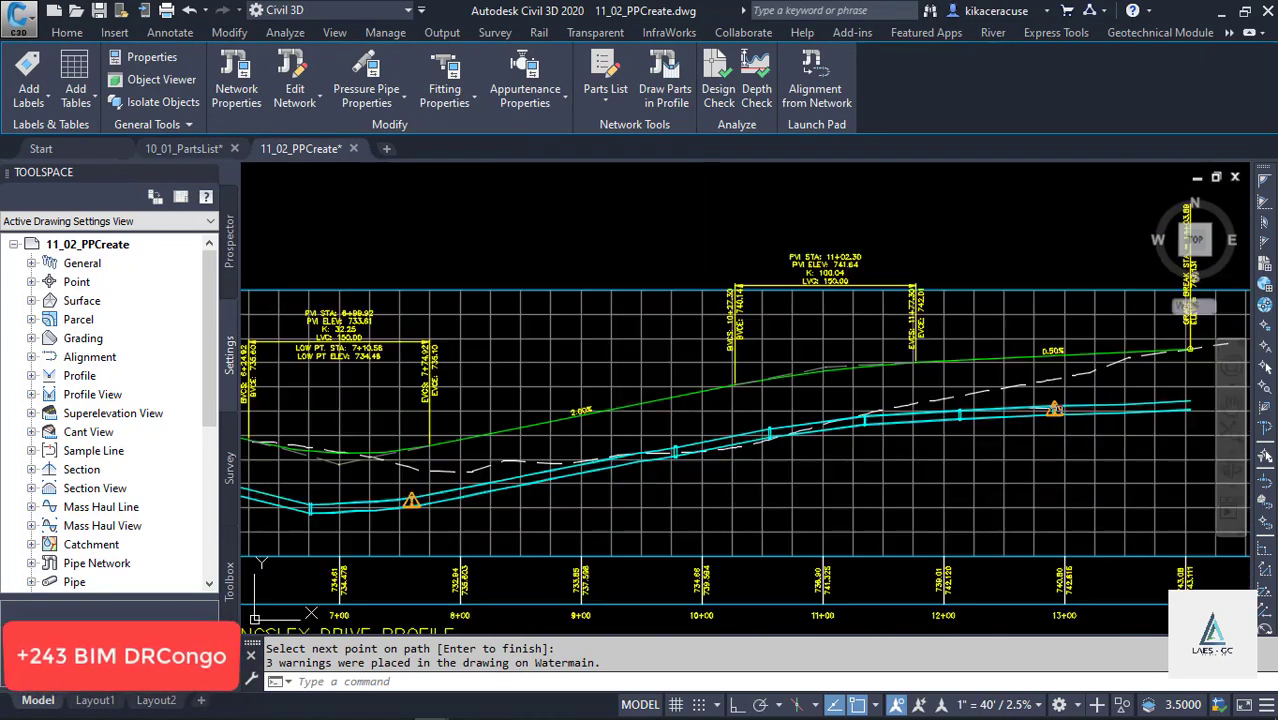
{"action": "scroll", "coordinate": [402, 502], "scroll_direction": "up", "scroll_amount": 4}
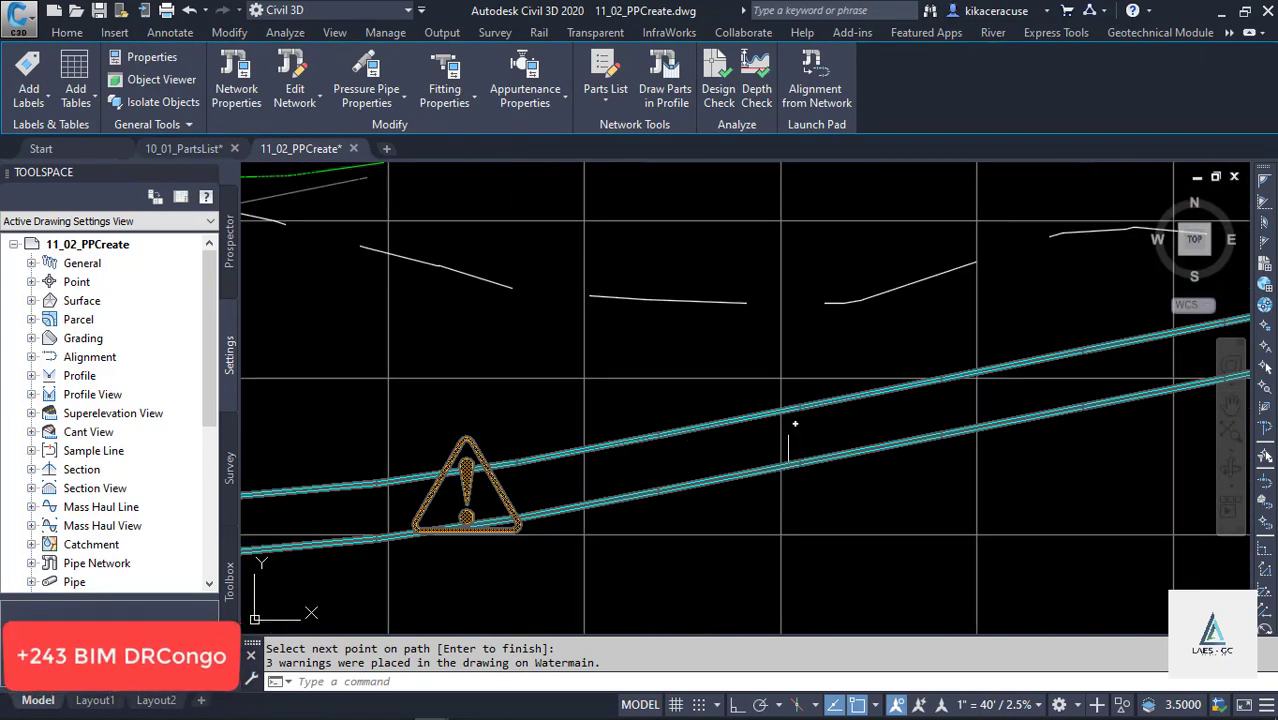
{"action": "scroll", "coordinate": [793, 439], "scroll_direction": "down", "scroll_amount": 2}
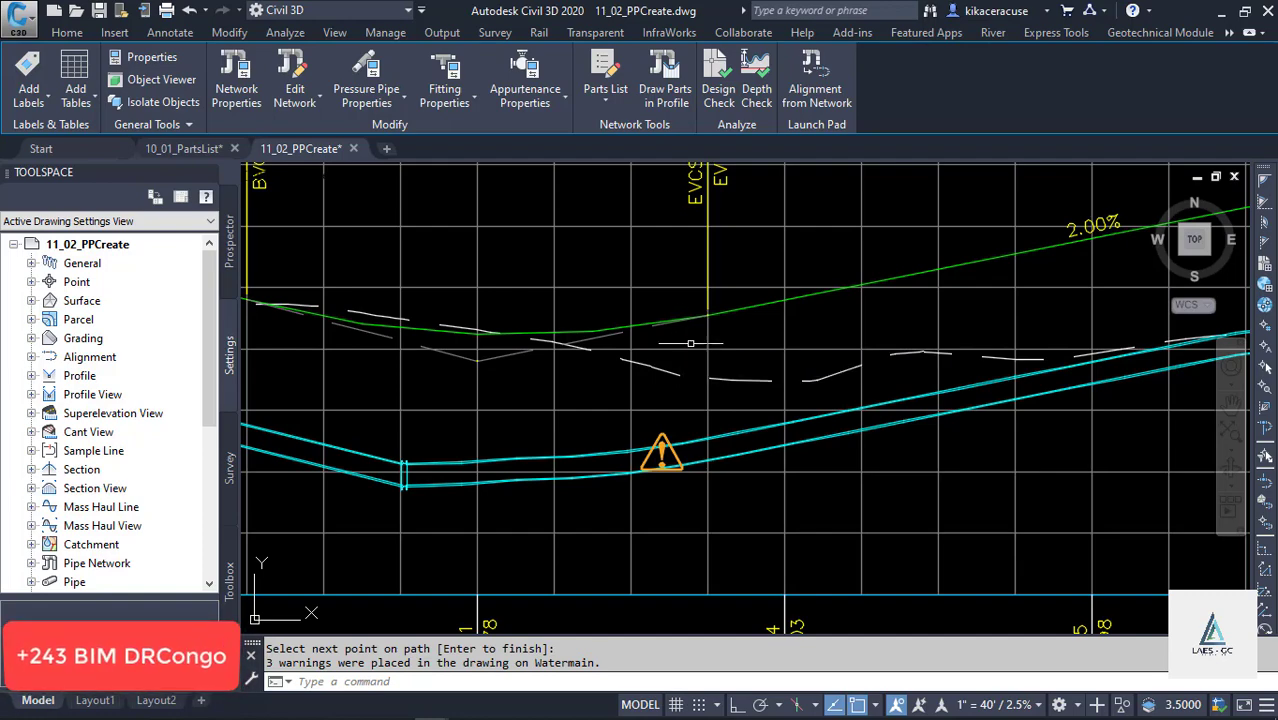
{"action": "scroll", "coordinate": [679, 338], "scroll_direction": "down", "scroll_amount": 2}
{"action": "scroll", "coordinate": [700, 350], "scroll_direction": "up", "scroll_amount": 3}
{"action": "scroll", "coordinate": [728, 420], "scroll_direction": "down", "scroll_amount": 2}
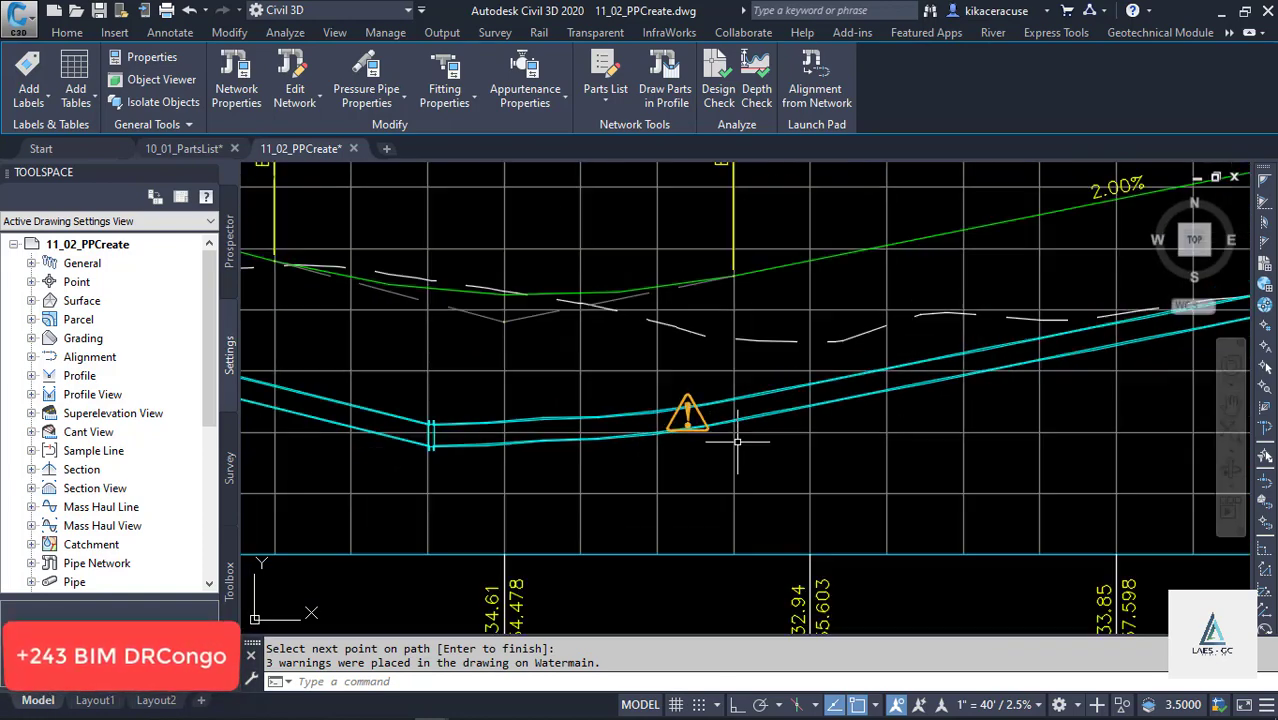
{"action": "scroll", "coordinate": [716, 395], "scroll_direction": "up", "scroll_amount": 3}
{"action": "scroll", "coordinate": [680, 425], "scroll_direction": "down", "scroll_amount": 4}
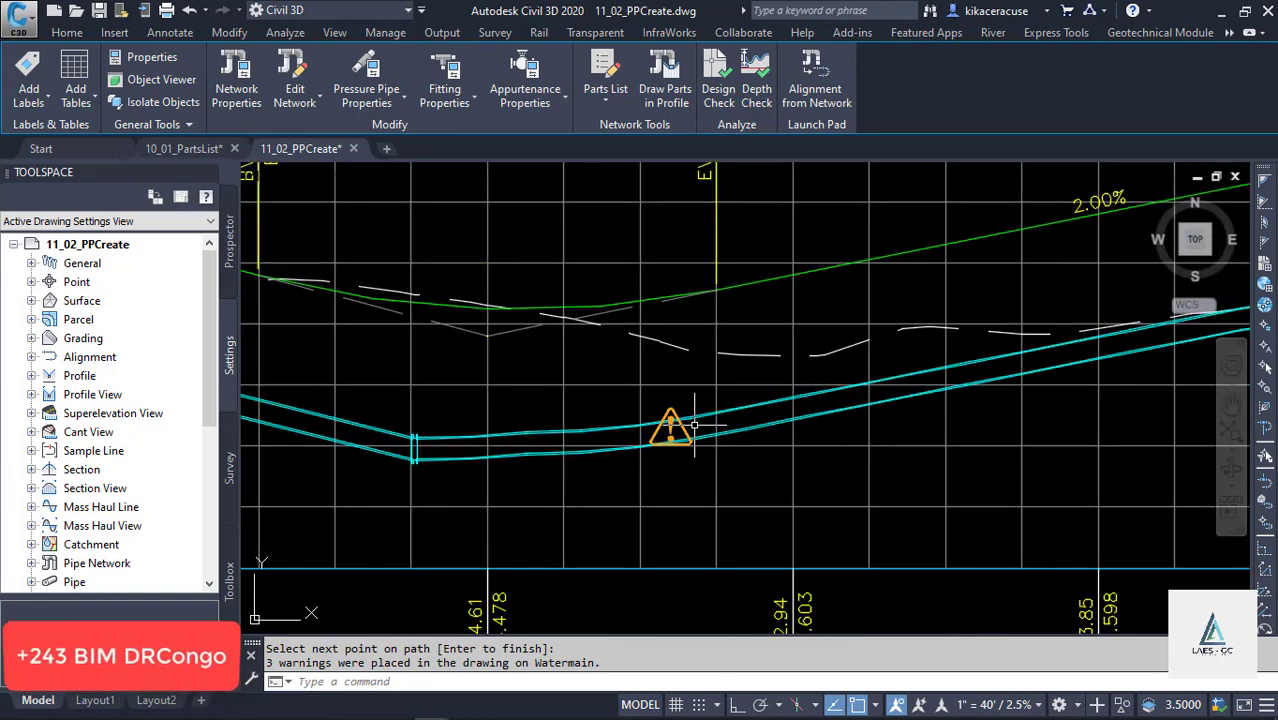
Return from the Kingsley Drive profile to the plan view and inspect the watermain's start at Center St. beside lot 44.
{"action": "left_click", "coordinate": [521, 434]}
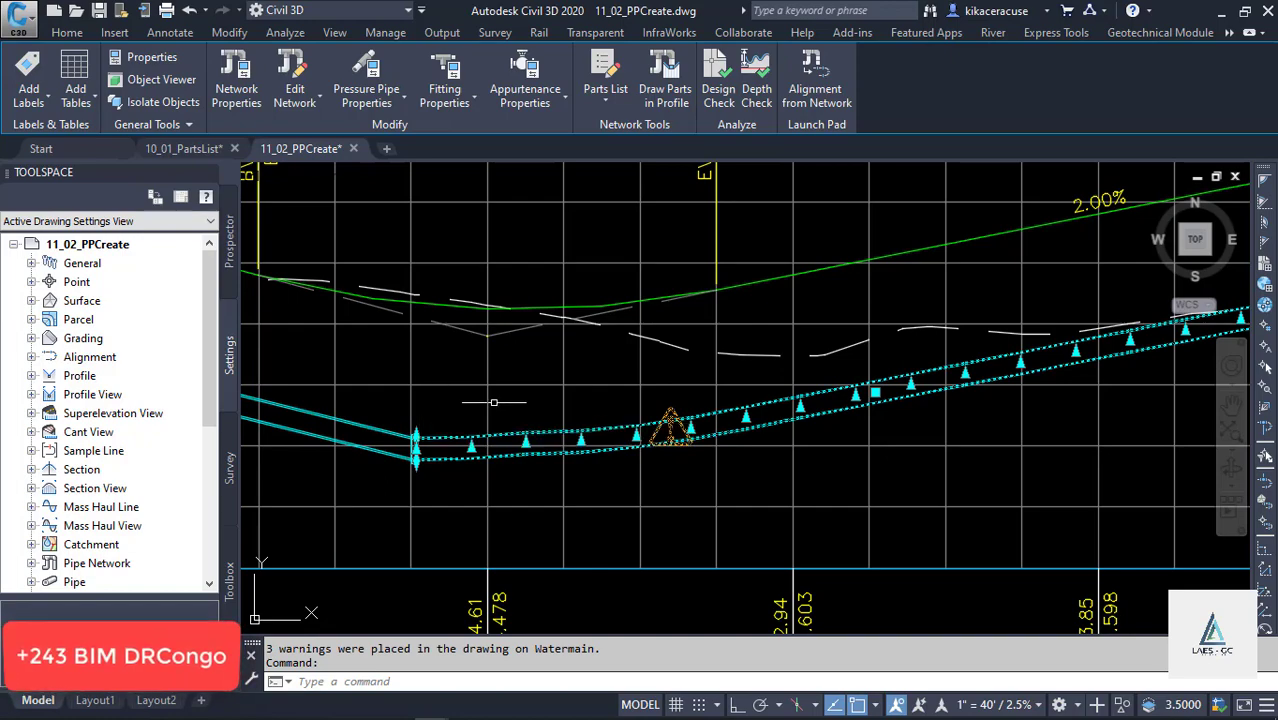
{"action": "key", "text": "Escape"}
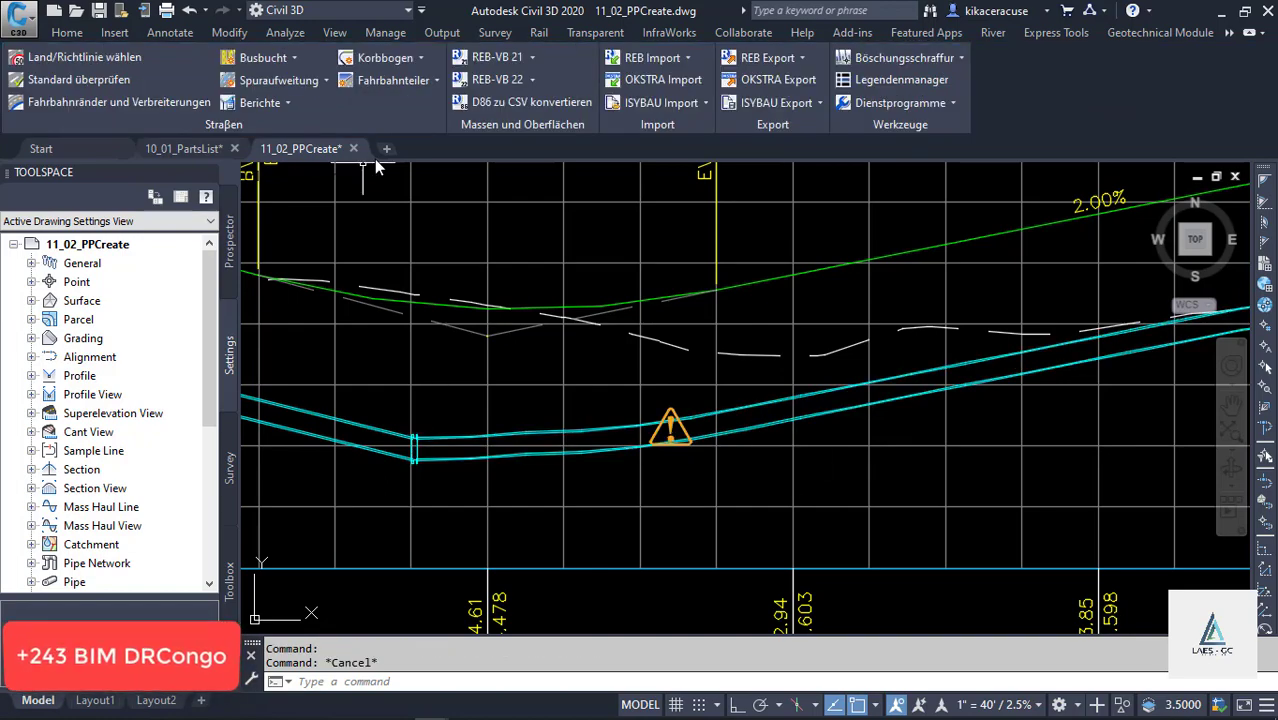
{"action": "scroll", "coordinate": [675, 440], "scroll_direction": "down", "scroll_amount": 10}
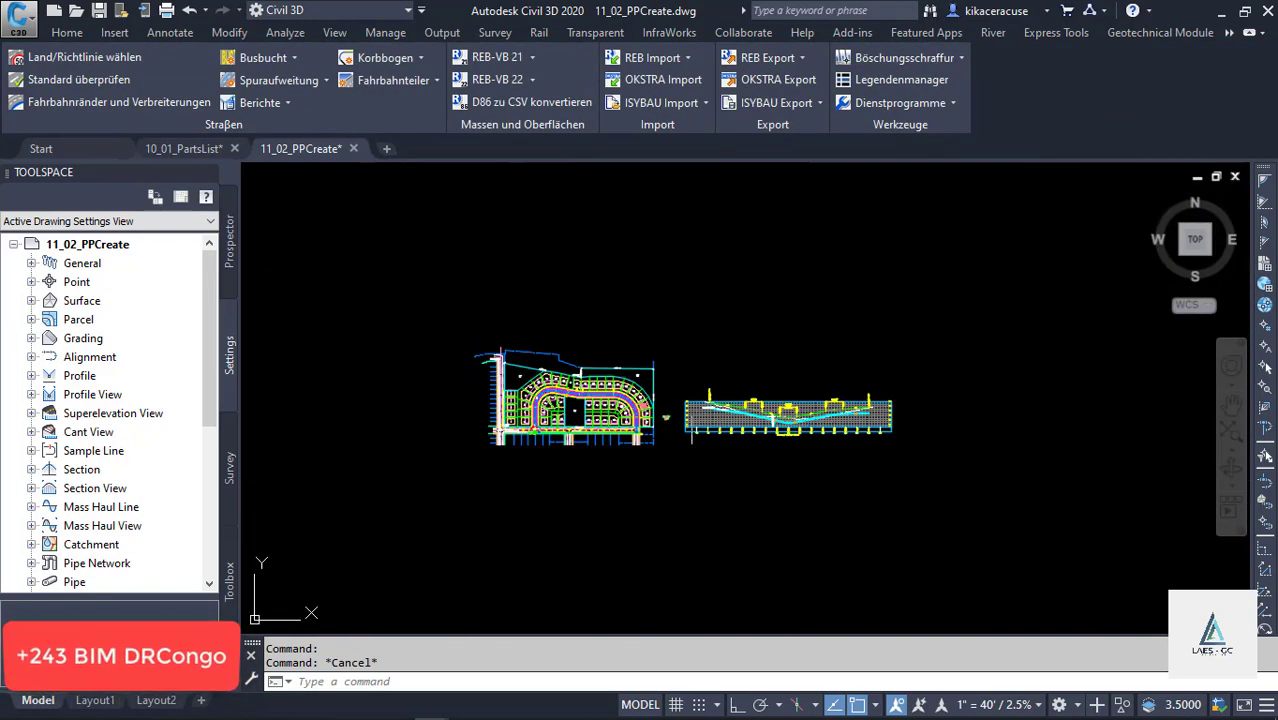
{"action": "scroll", "coordinate": [555, 404], "scroll_direction": "up", "scroll_amount": 10}
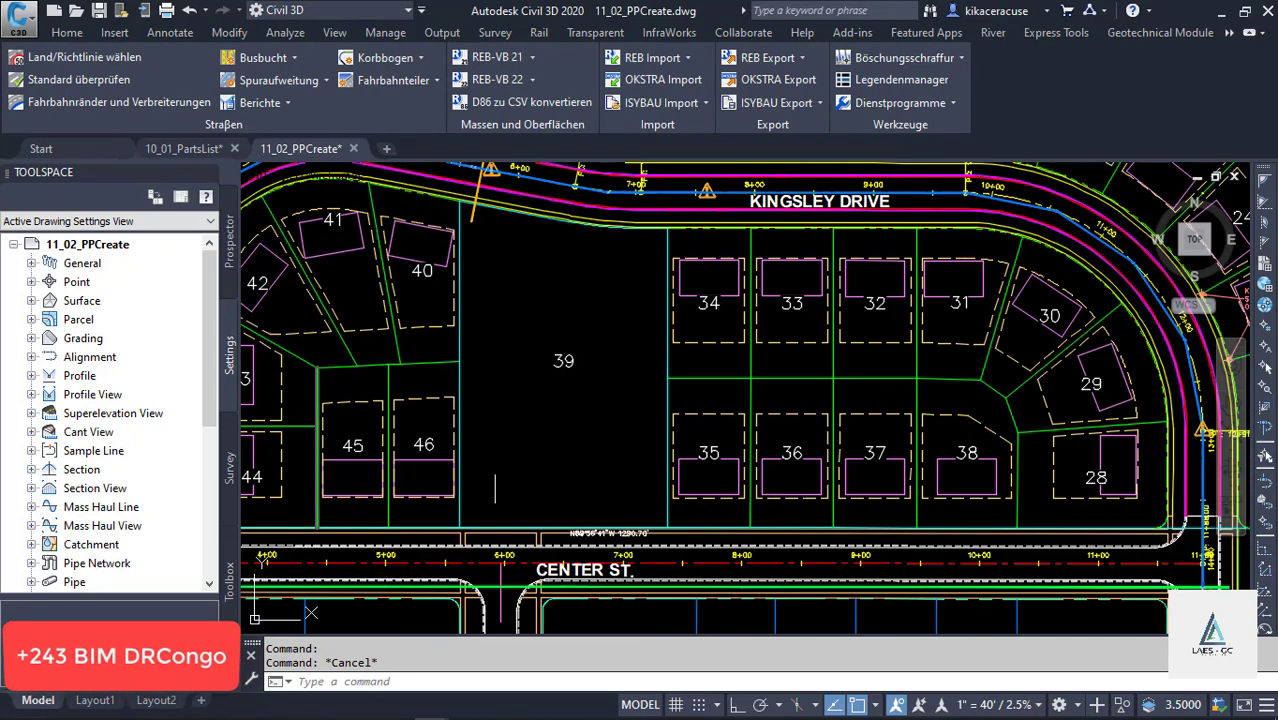
{"action": "scroll", "coordinate": [495, 490], "scroll_direction": "down", "scroll_amount": 2}
{"action": "scroll", "coordinate": [417, 532], "scroll_direction": "up", "scroll_amount": 1}
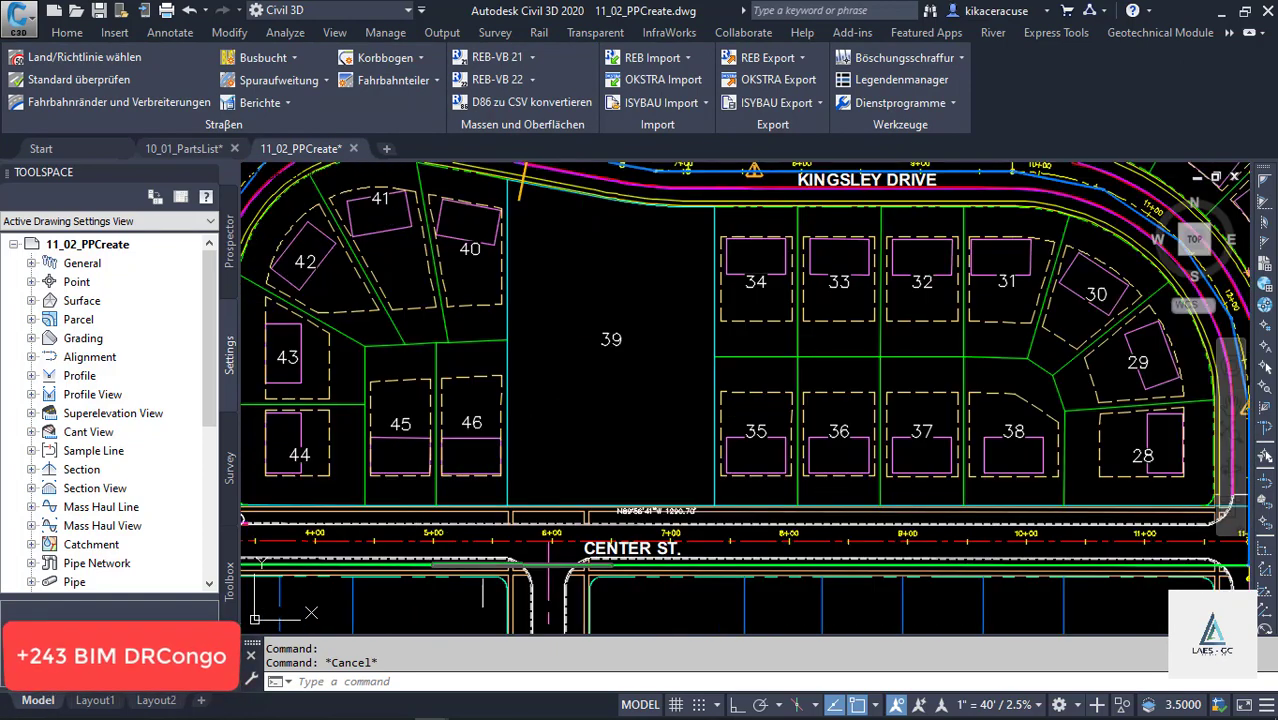
{"action": "scroll", "coordinate": [511, 584], "scroll_direction": "up", "scroll_amount": 1}
{"action": "scroll", "coordinate": [797, 420], "scroll_direction": "down", "scroll_amount": 1}
{"action": "scroll", "coordinate": [313, 439], "scroll_direction": "up", "scroll_amount": 5}
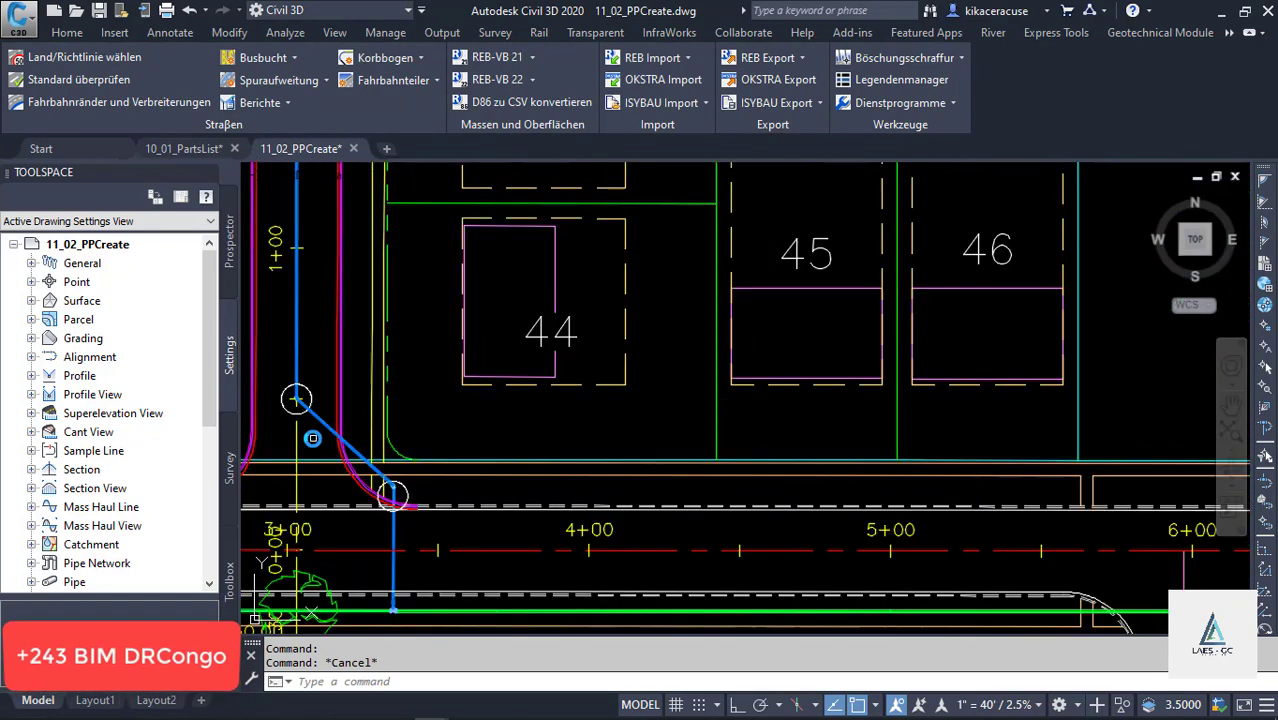
Select the watermain pipes and bend beside lot 44 and try to run an interference check on them.
{"action": "left_click", "coordinate": [335, 435]}
{"action": "left_click", "coordinate": [335, 437]}
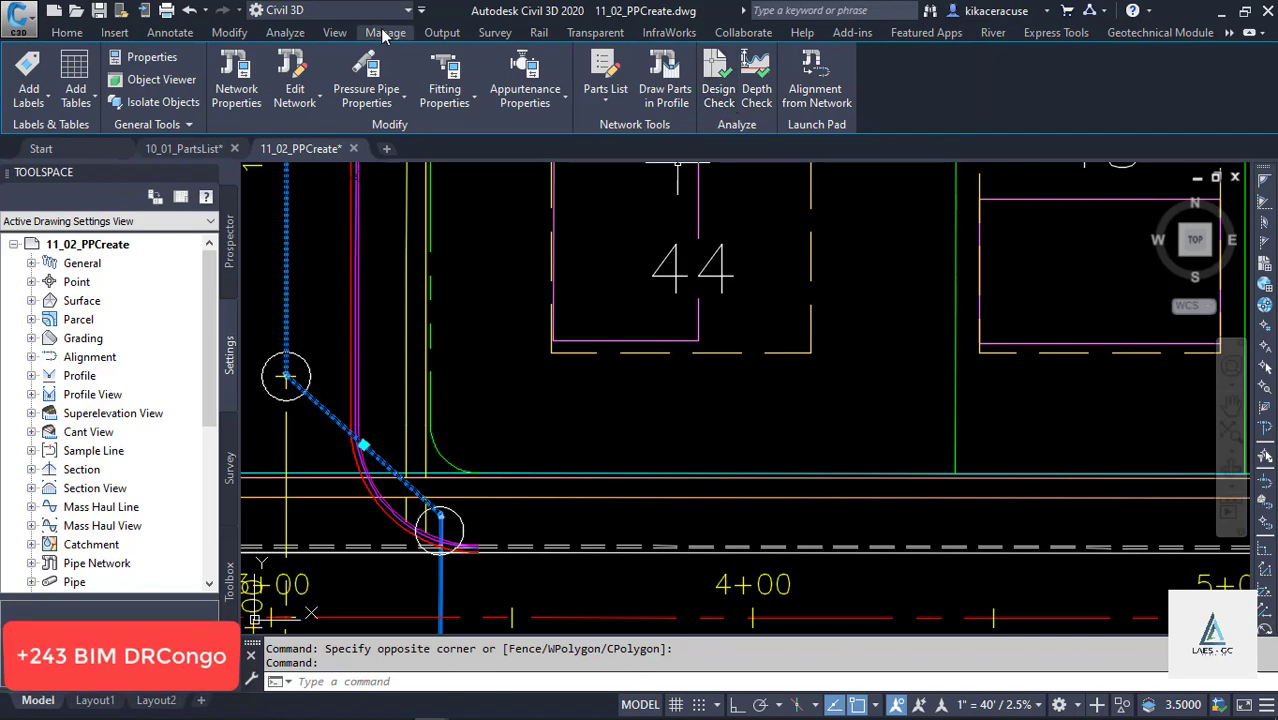
{"action": "left_click", "coordinate": [283, 33]}
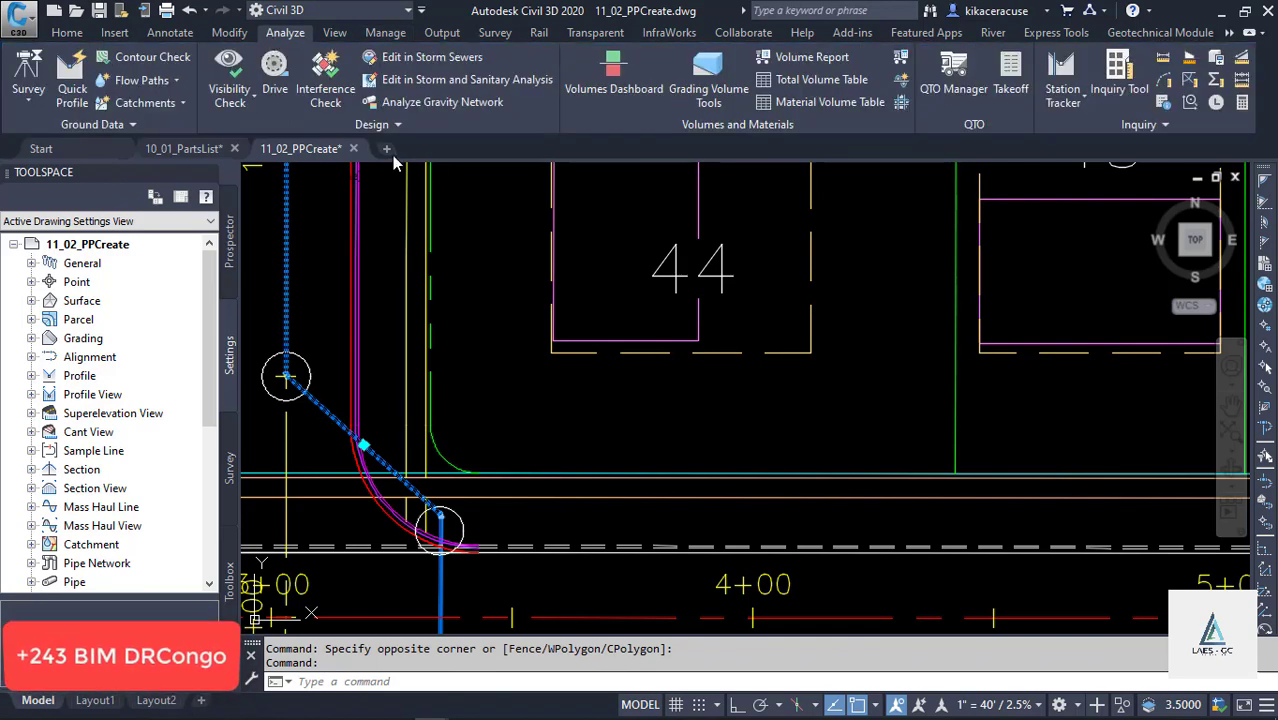
{"action": "scroll", "coordinate": [439, 549], "scroll_direction": "up", "scroll_amount": 4}
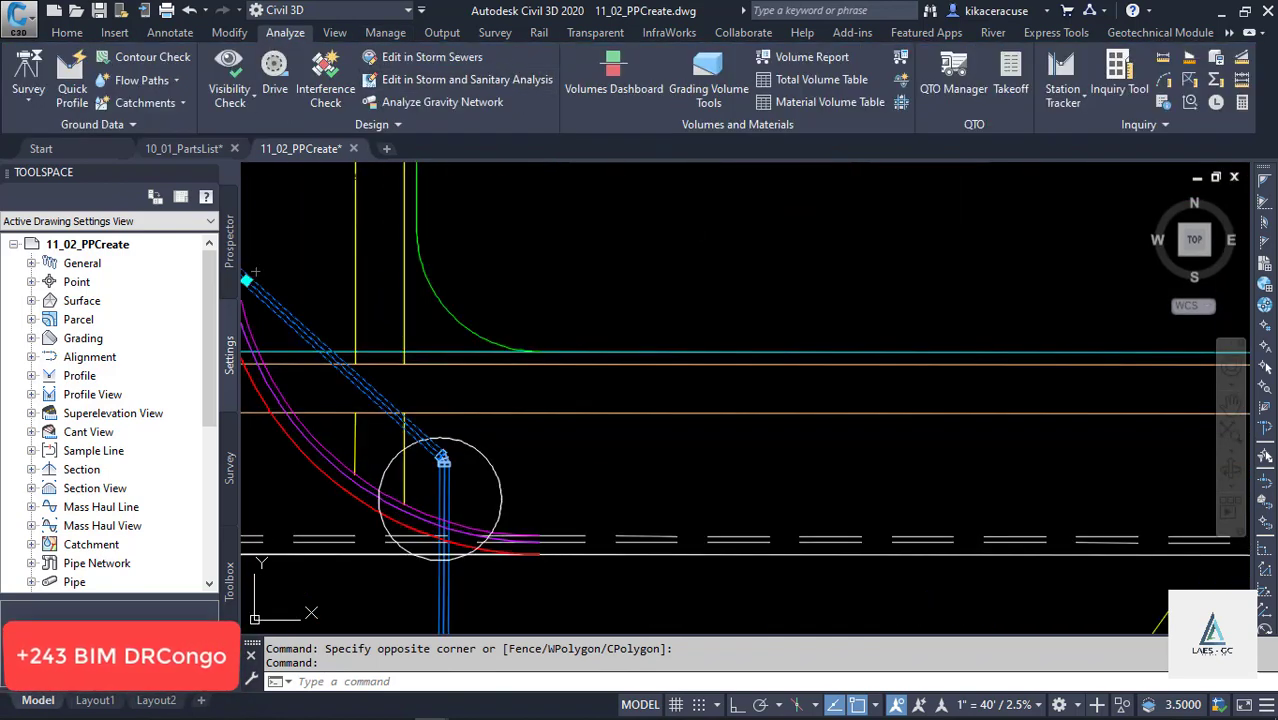
{"action": "scroll", "coordinate": [443, 485], "scroll_direction": "up", "scroll_amount": 8}
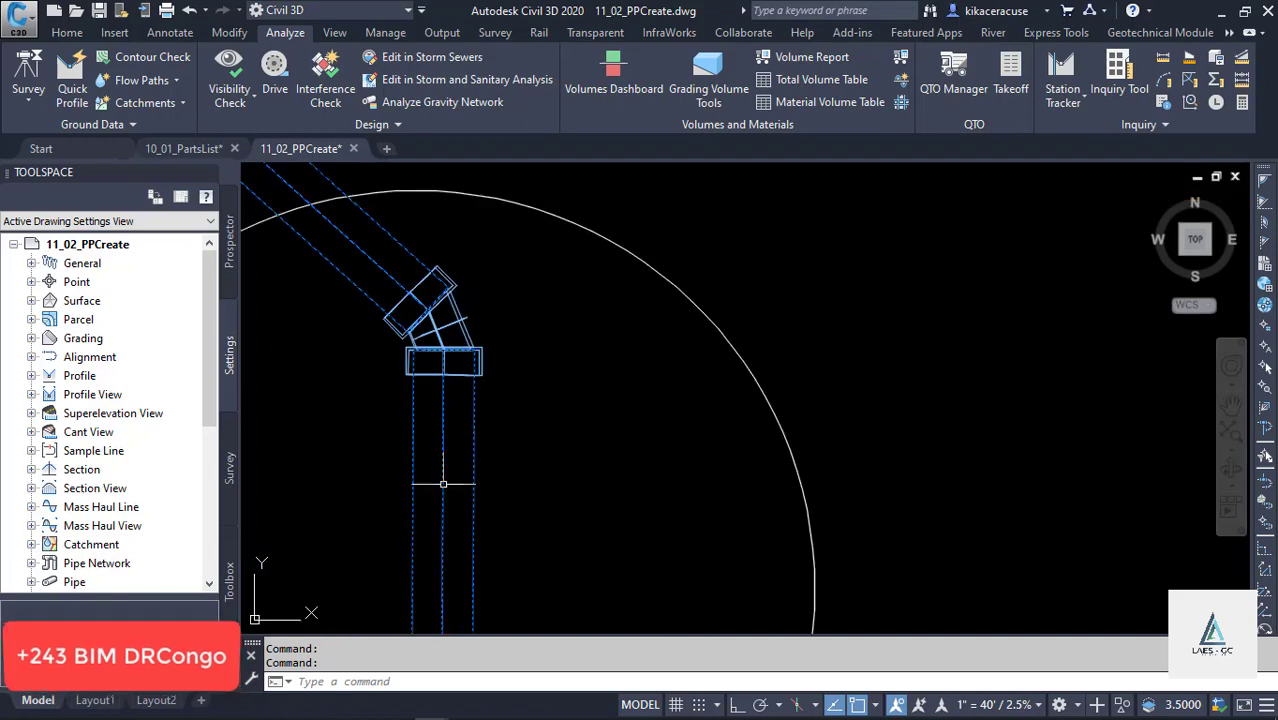
{"action": "left_click", "coordinate": [470, 323]}
{"action": "scroll", "coordinate": [503, 430], "scroll_direction": "down", "scroll_amount": 6}
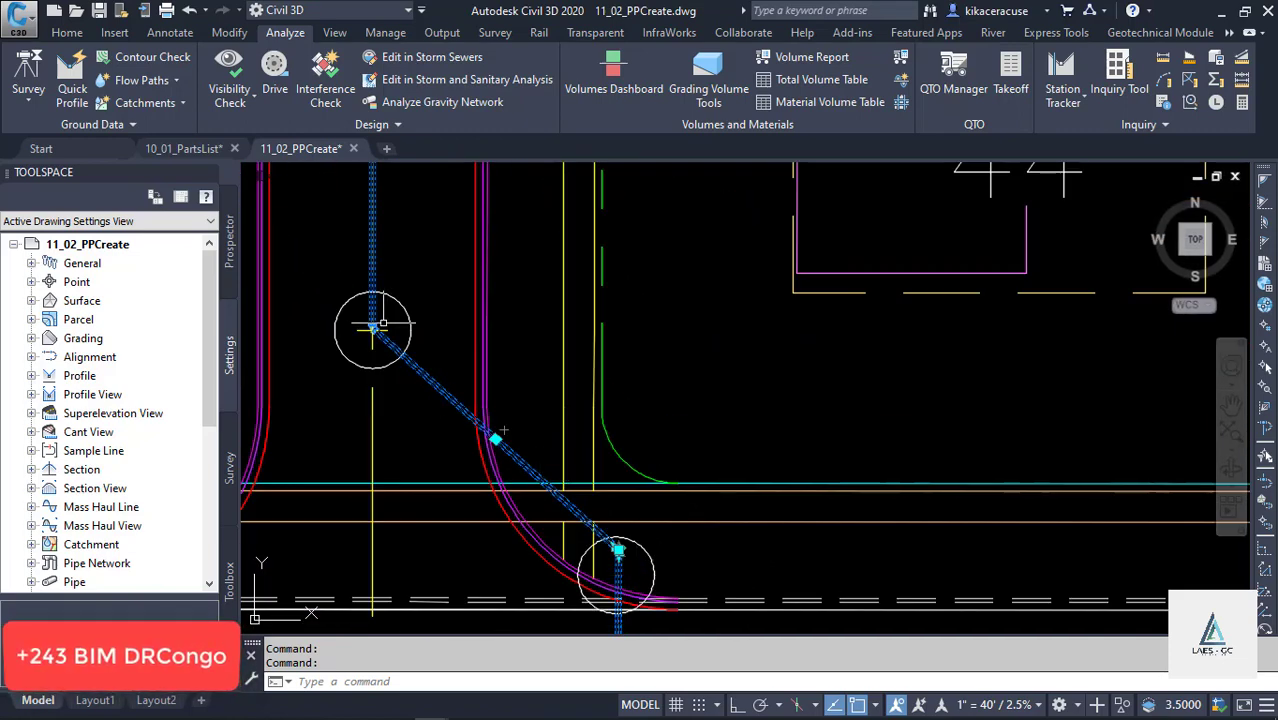
{"action": "scroll", "coordinate": [480, 380], "scroll_direction": "down", "scroll_amount": 3}
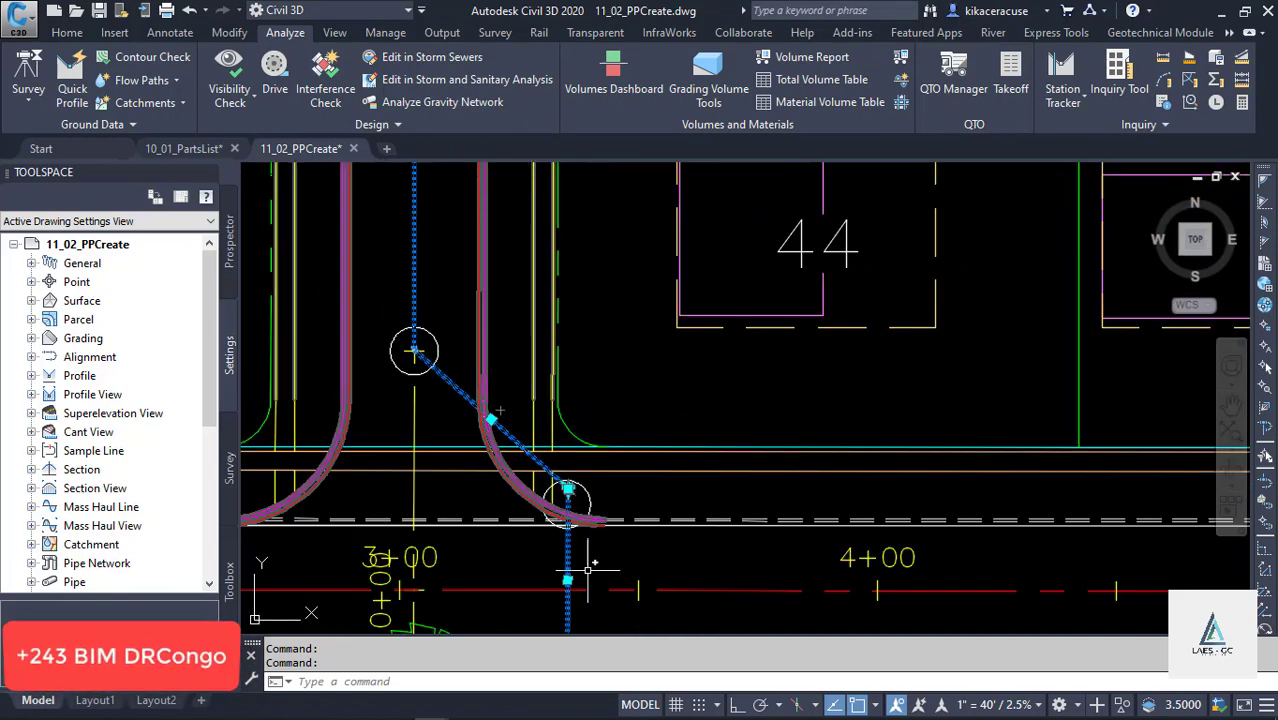
{"action": "scroll", "coordinate": [540, 380], "scroll_direction": "down", "scroll_amount": 5}
{"action": "scroll", "coordinate": [550, 360], "scroll_direction": "up", "scroll_amount": 6}
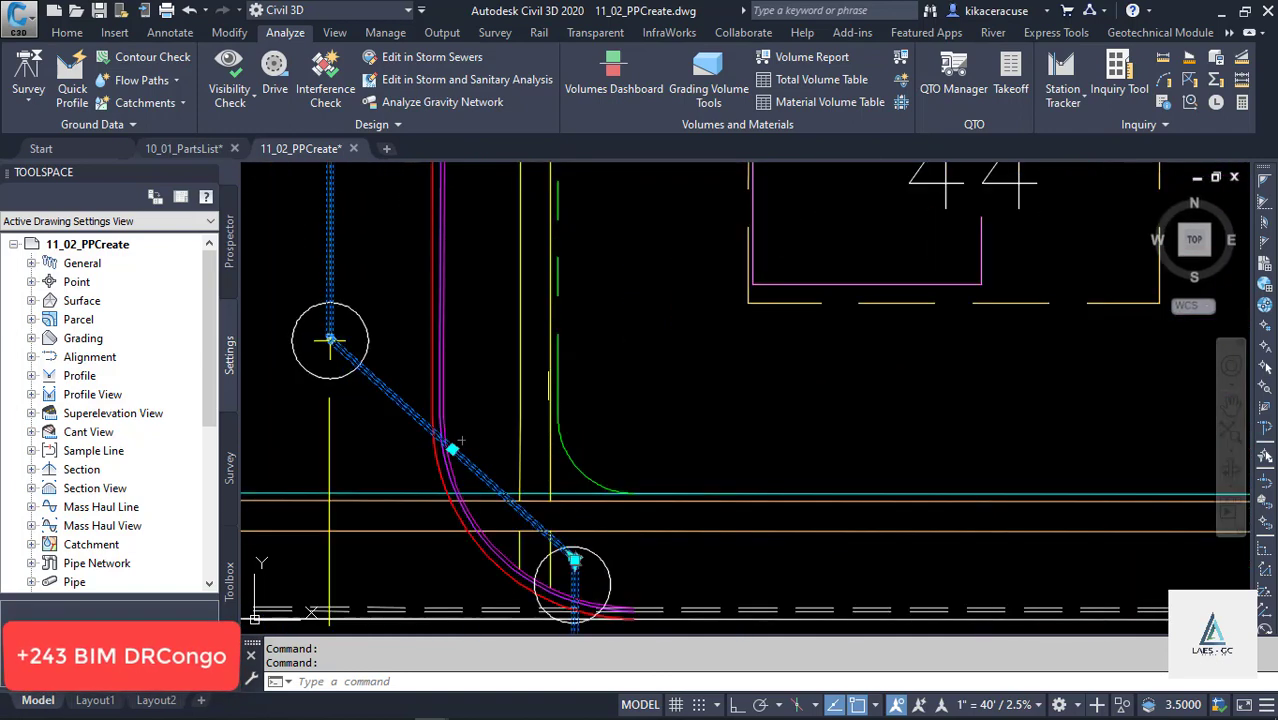
{"action": "left_click", "coordinate": [326, 80]}
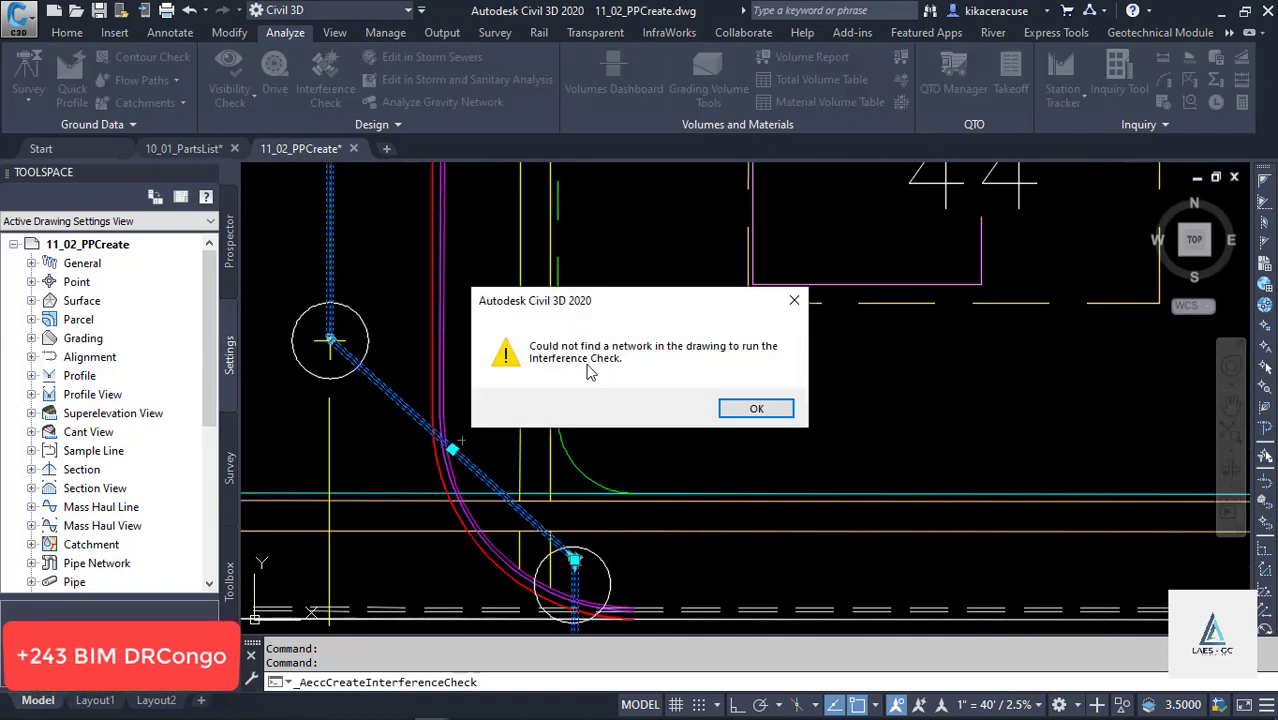
{"action": "left_click", "coordinate": [752, 410]}
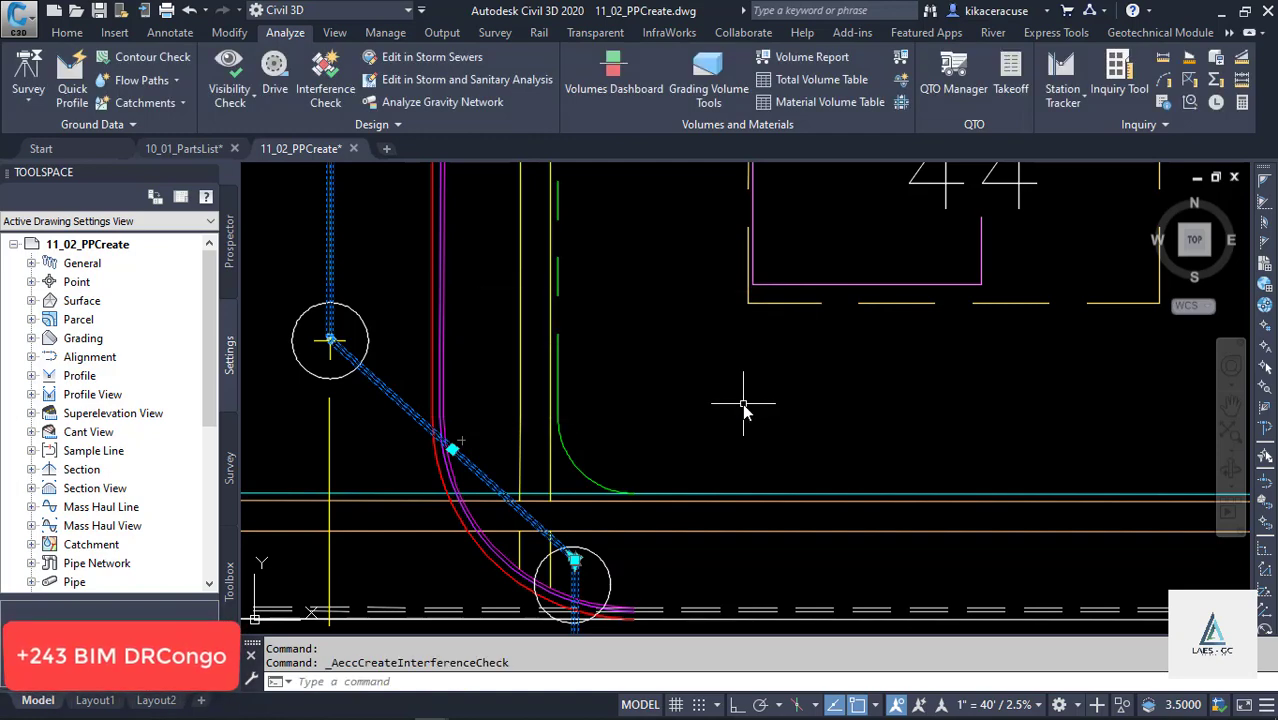
Try the interference check again with the watermain pipe past station 2+00 included, and clear the selection.
{"action": "scroll", "coordinate": [333, 343], "scroll_direction": "up", "scroll_amount": 2}
{"action": "scroll", "coordinate": [321, 348], "scroll_direction": "up", "scroll_amount": 2}
{"action": "scroll", "coordinate": [514, 583], "scroll_direction": "down", "scroll_amount": 6}
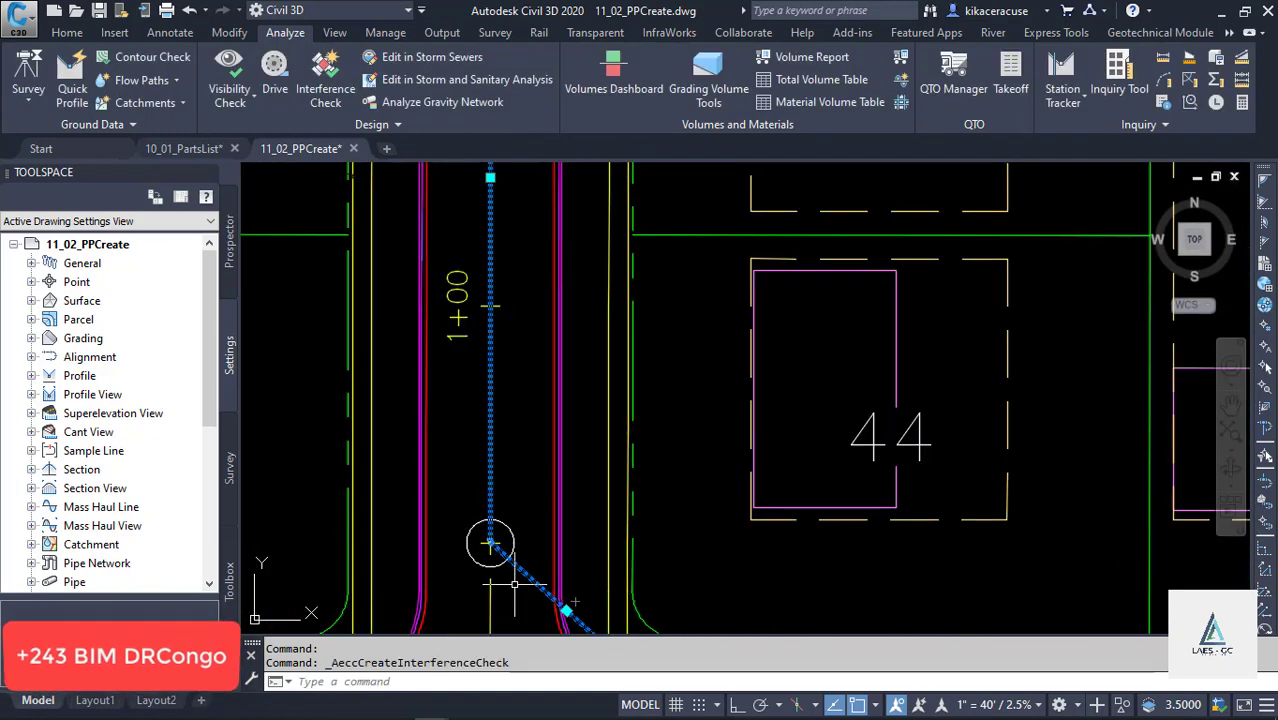
{"action": "scroll", "coordinate": [504, 212], "scroll_direction": "up", "scroll_amount": 3}
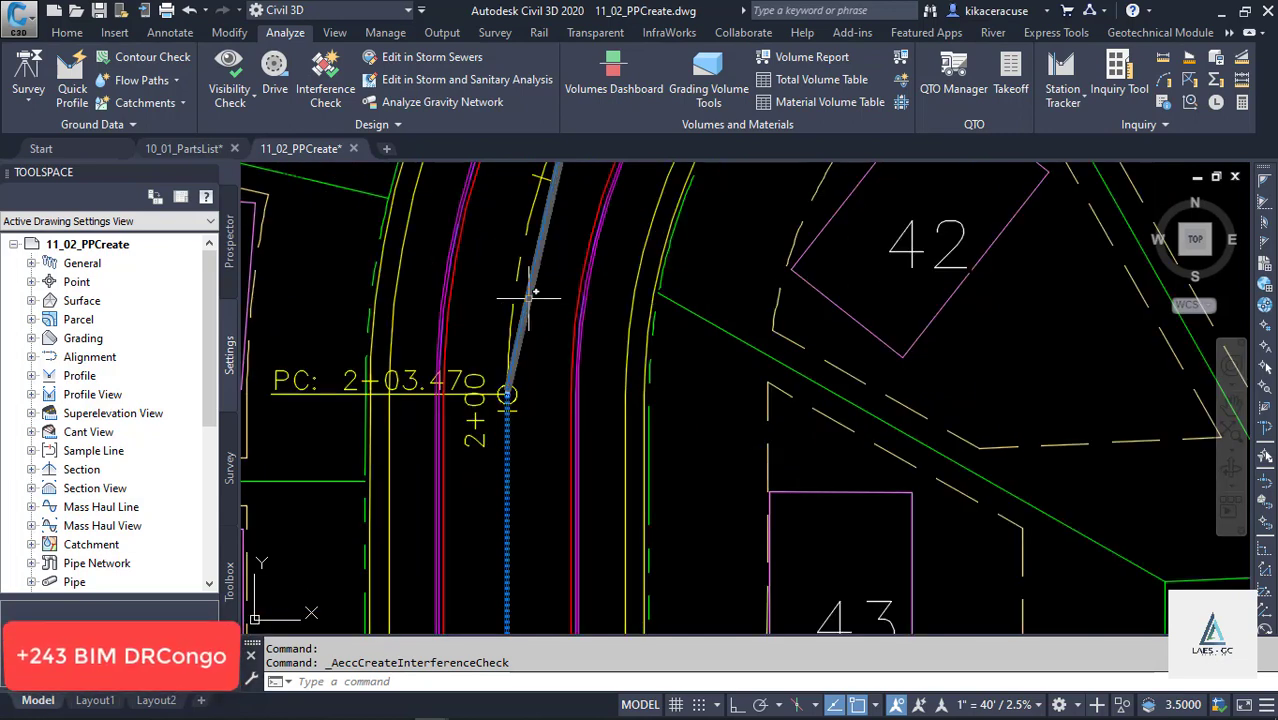
{"action": "left_click", "coordinate": [325, 85]}
{"action": "left_click", "coordinate": [756, 408]}
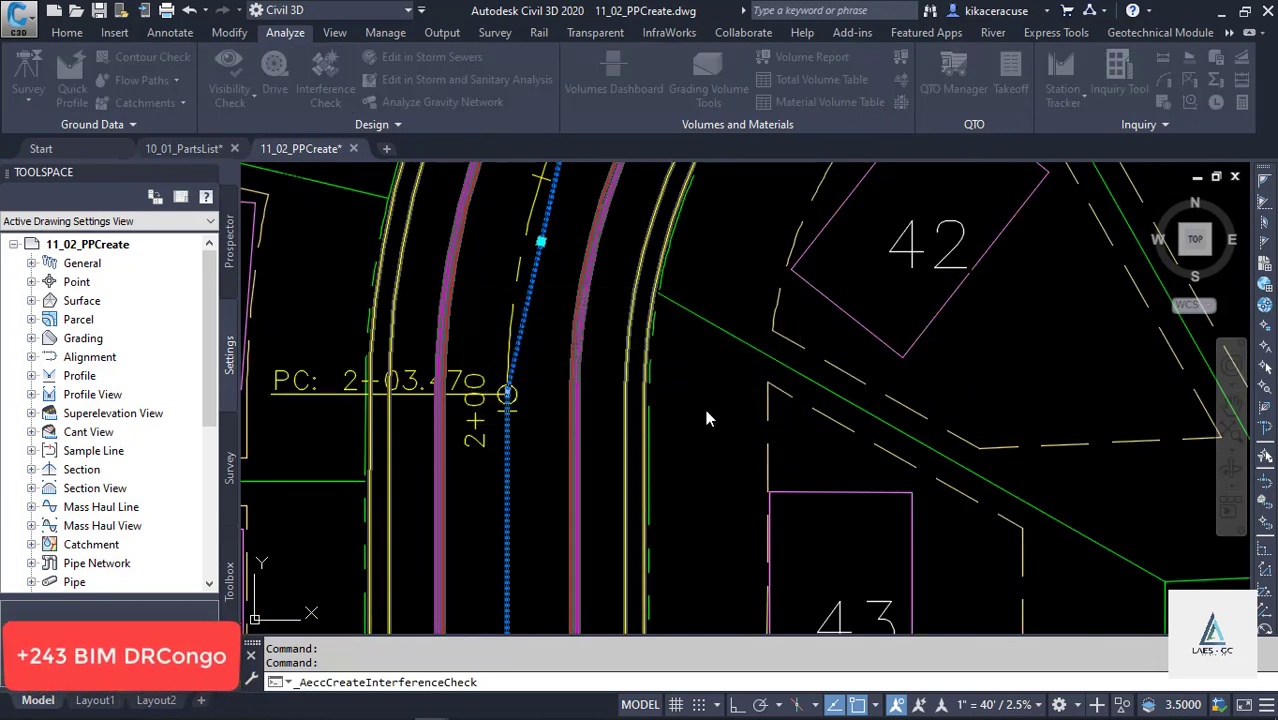
{"action": "key", "text": "Escape"}
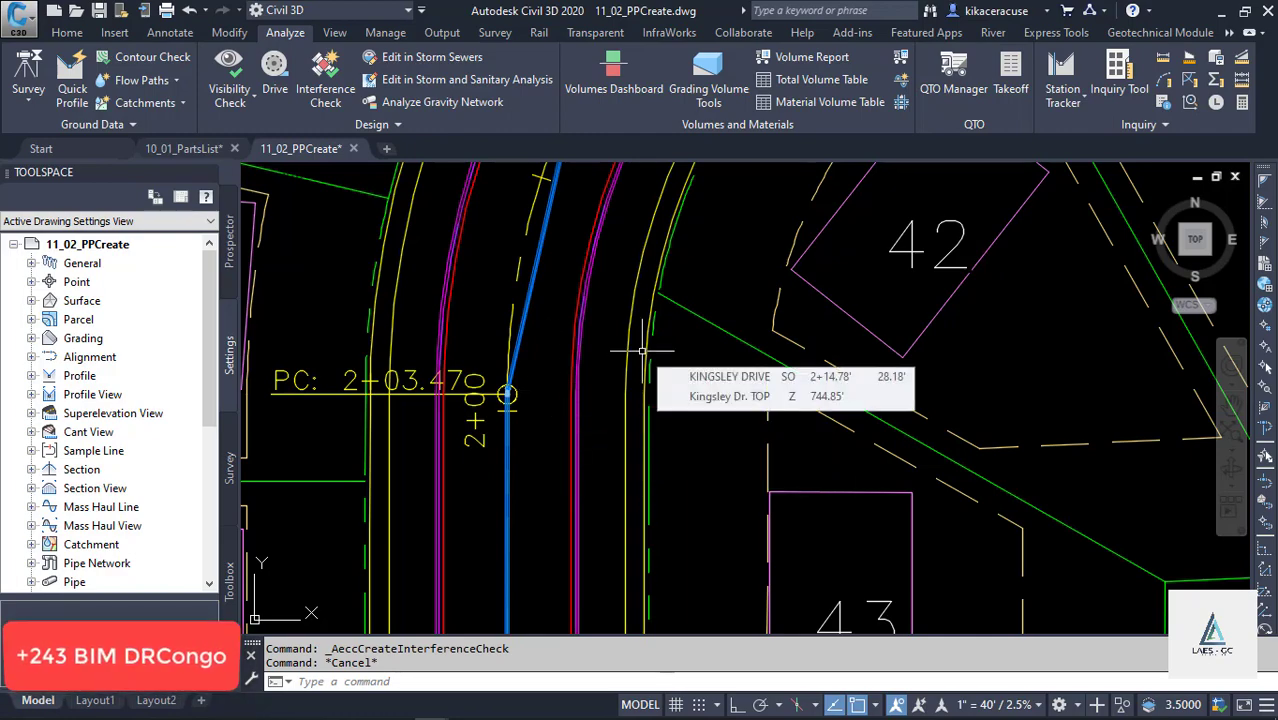
Examine the watermain's plan layout along Kingsley Drive, from Center St. around the curve to station 5+00.
{"action": "scroll", "coordinate": [643, 351], "scroll_direction": "down", "scroll_amount": 8}
{"action": "scroll", "coordinate": [620, 365], "scroll_direction": "up", "scroll_amount": 5}
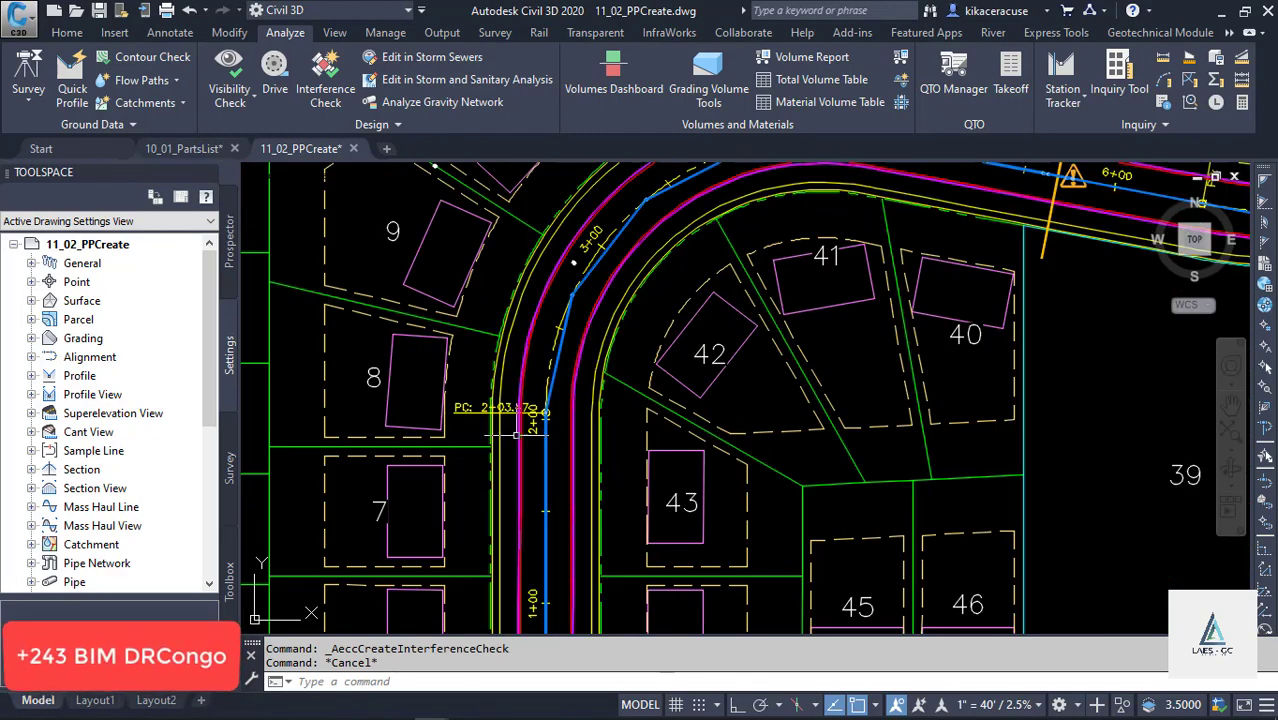
{"action": "scroll", "coordinate": [530, 450], "scroll_direction": "down", "scroll_amount": 3}
{"action": "mouse_move", "coordinate": [523, 430]}
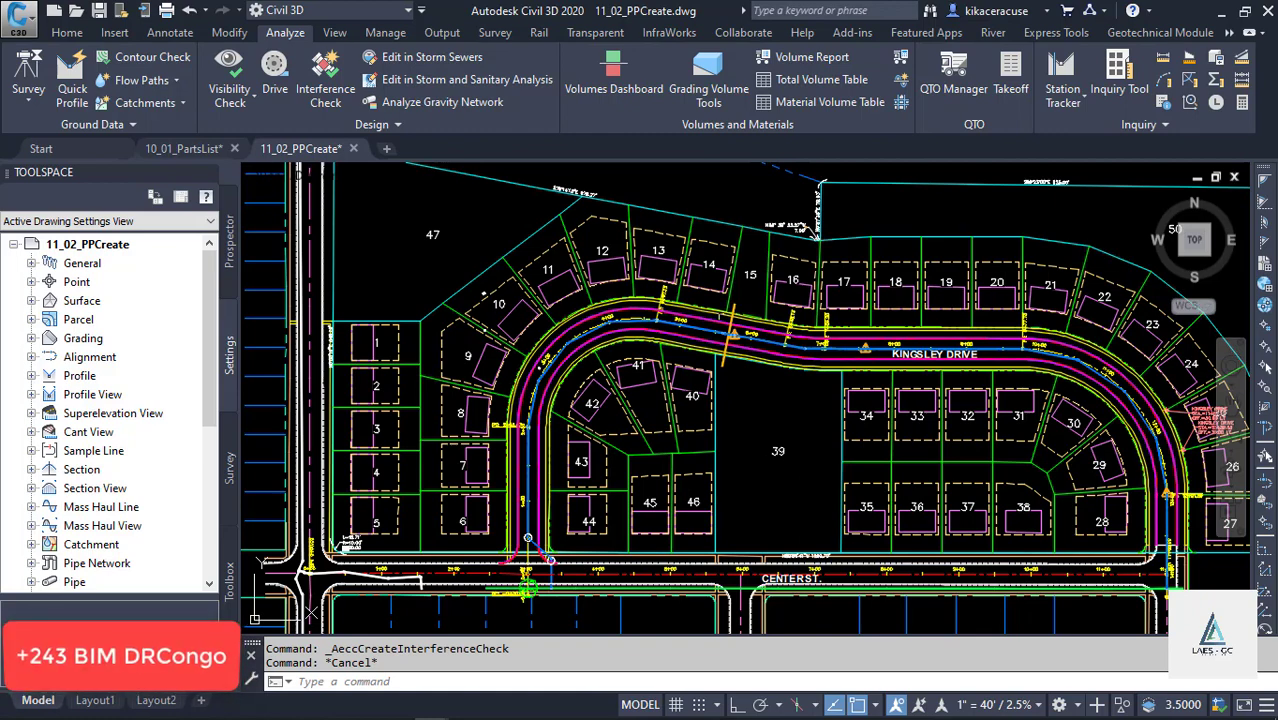
{"action": "scroll", "coordinate": [616, 260], "scroll_direction": "up", "scroll_amount": 6}
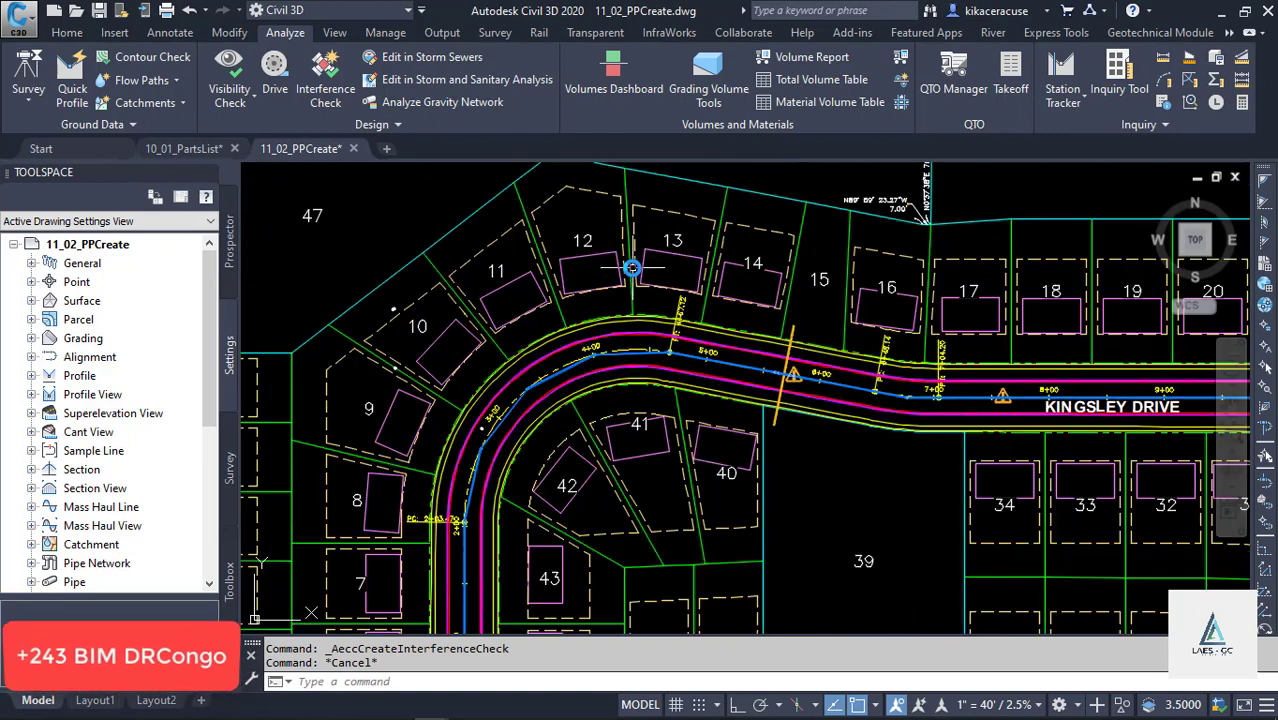
{"action": "scroll", "coordinate": [616, 266], "scroll_direction": "down", "scroll_amount": 6}
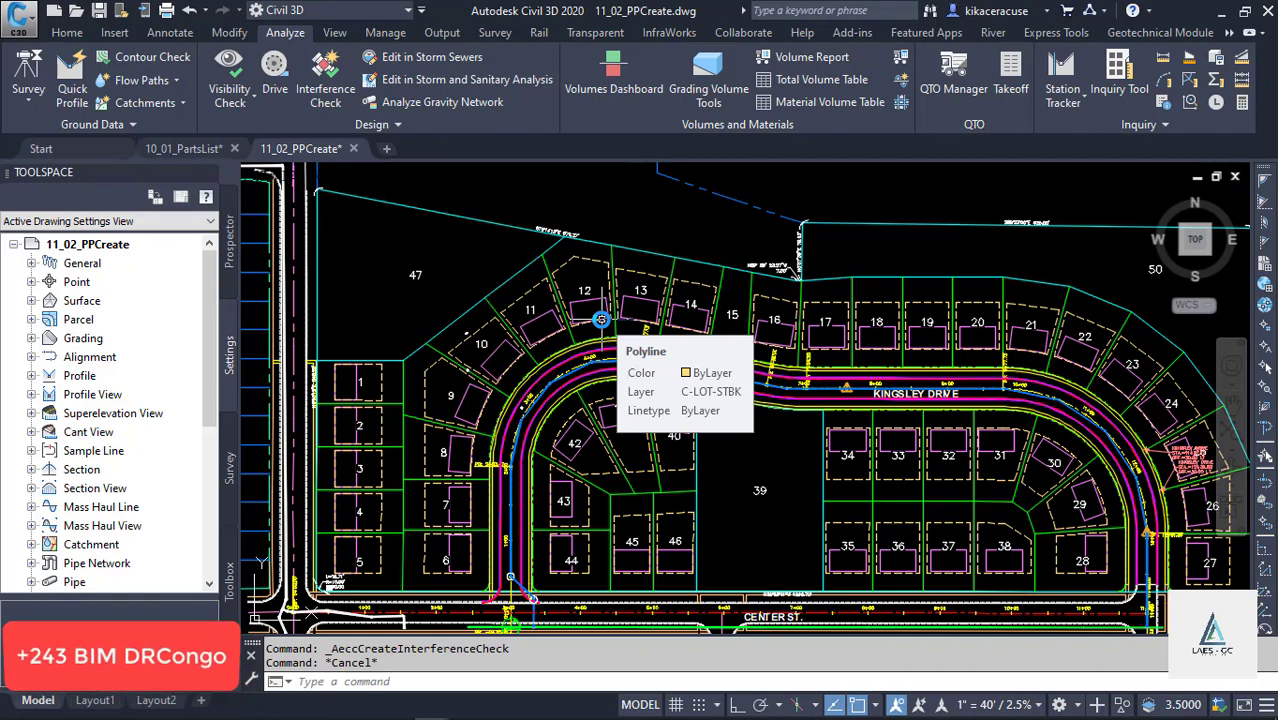
{"action": "scroll", "coordinate": [665, 291], "scroll_direction": "up", "scroll_amount": 2}
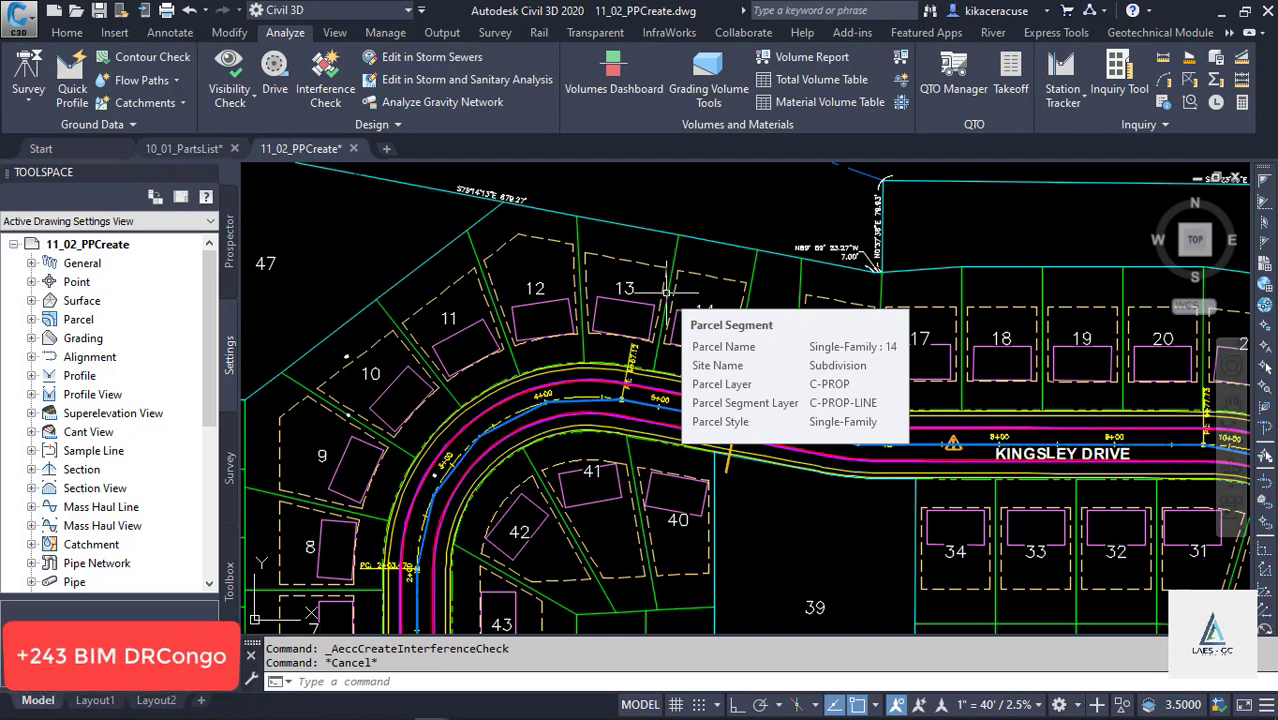
{"action": "scroll", "coordinate": [509, 390], "scroll_direction": "up", "scroll_amount": 5}
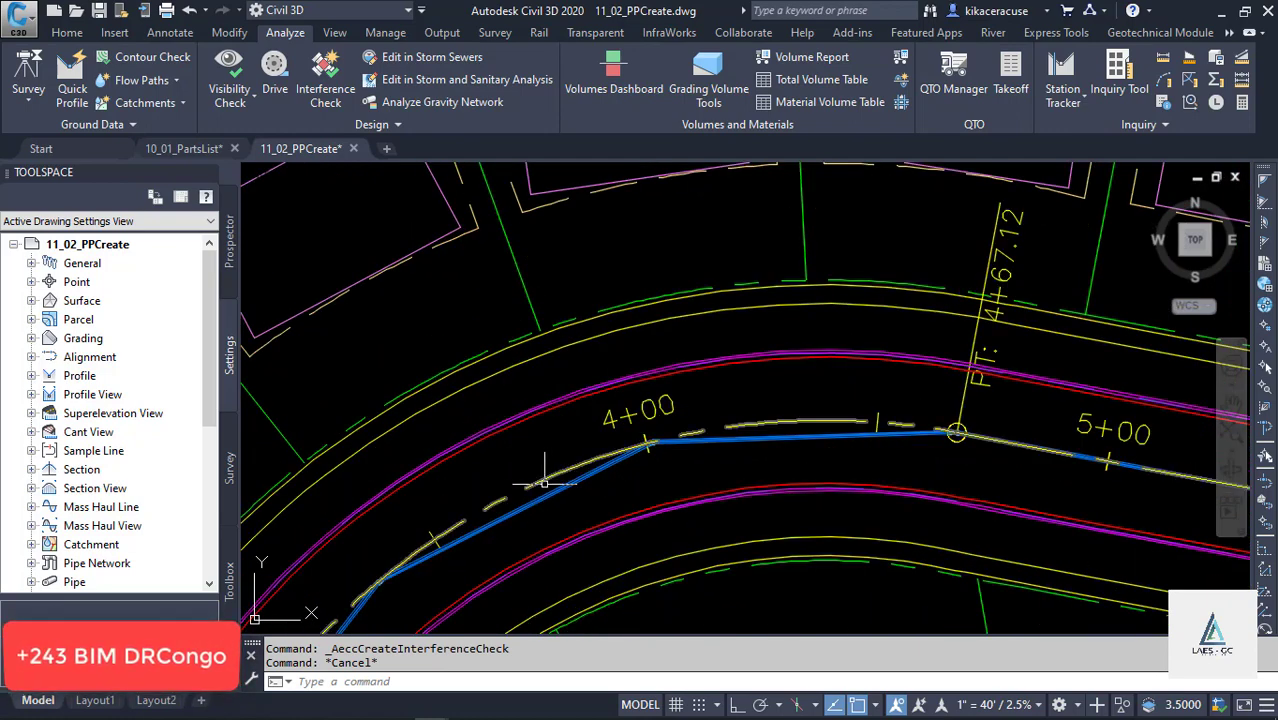
Review the additional design analysis tools available for the drawing, including Storm Sewers, Hydrographs and Express.
{"action": "left_click", "coordinate": [549, 489]}
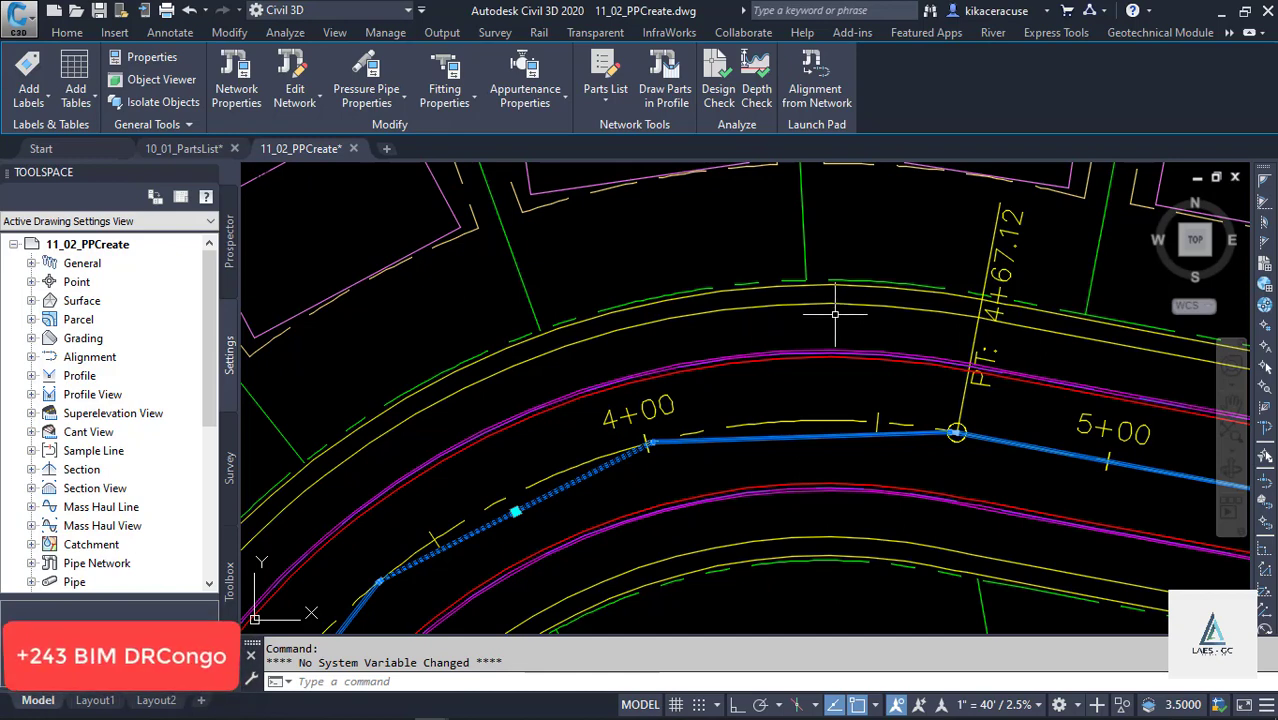
{"action": "left_click", "coordinate": [180, 127]}
{"action": "key", "text": "Escape"}
{"action": "key", "text": "Escape"}
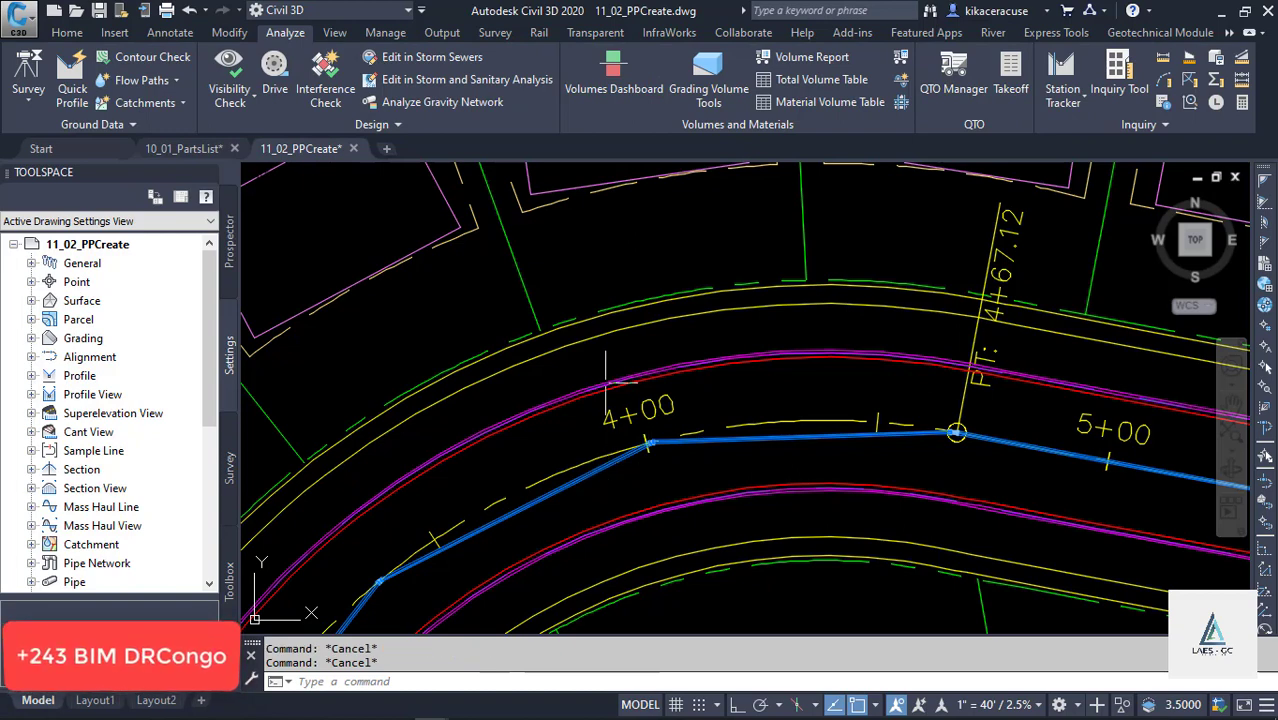
{"action": "left_click", "coordinate": [390, 122]}
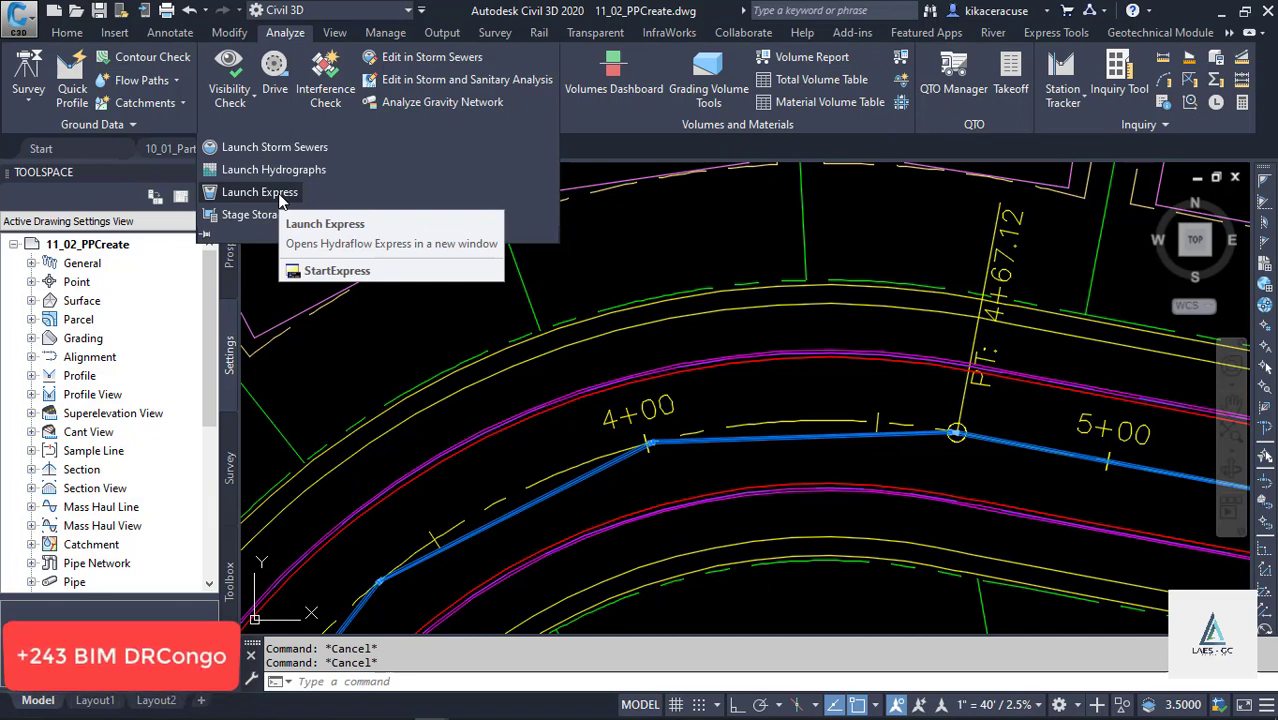
Try to run a gravity network analysis on the watermain pipes around station 4+00, and launch Storm and Sanitary Analysis.
{"action": "left_click", "coordinate": [551, 494]}
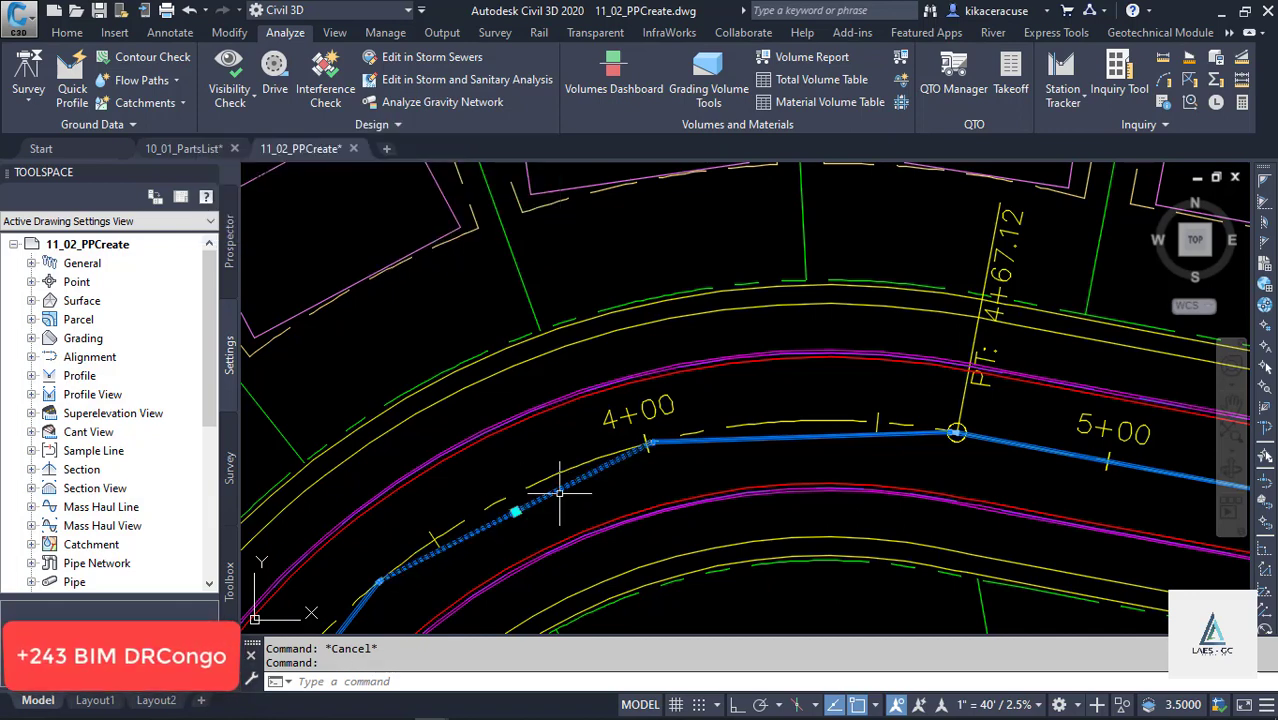
{"action": "left_click", "coordinate": [740, 438]}
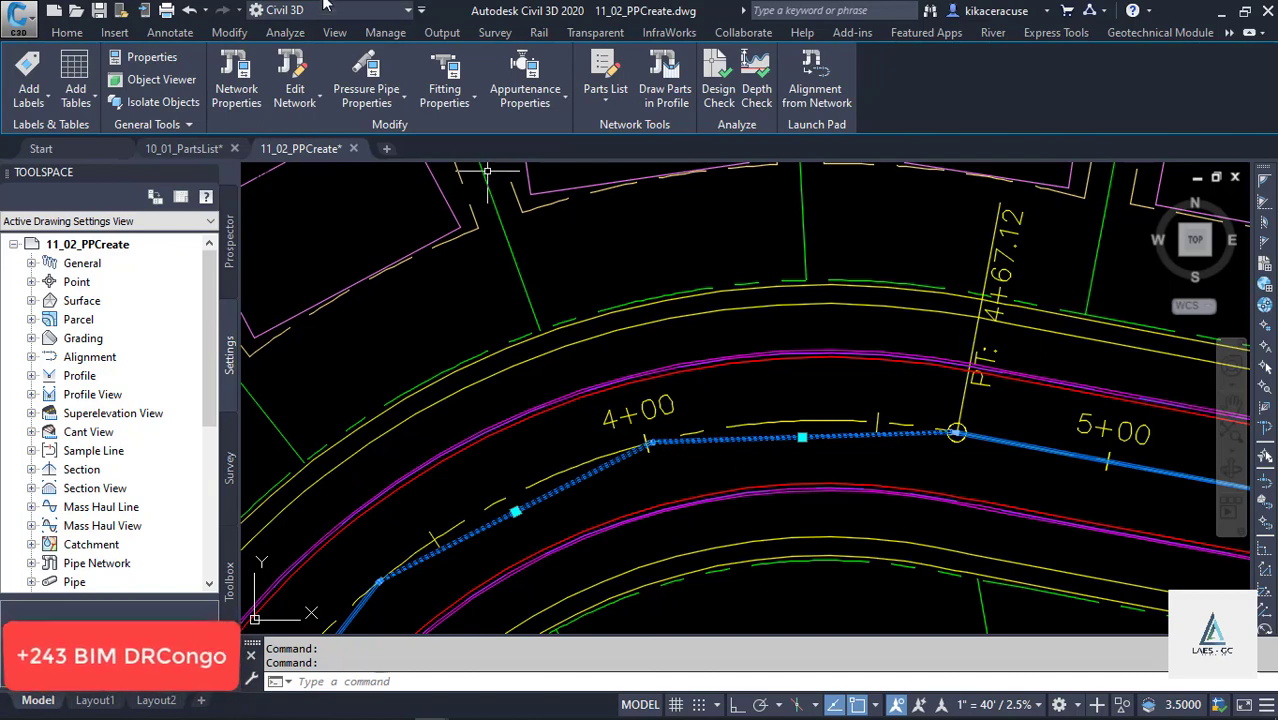
{"action": "left_click", "coordinate": [287, 34]}
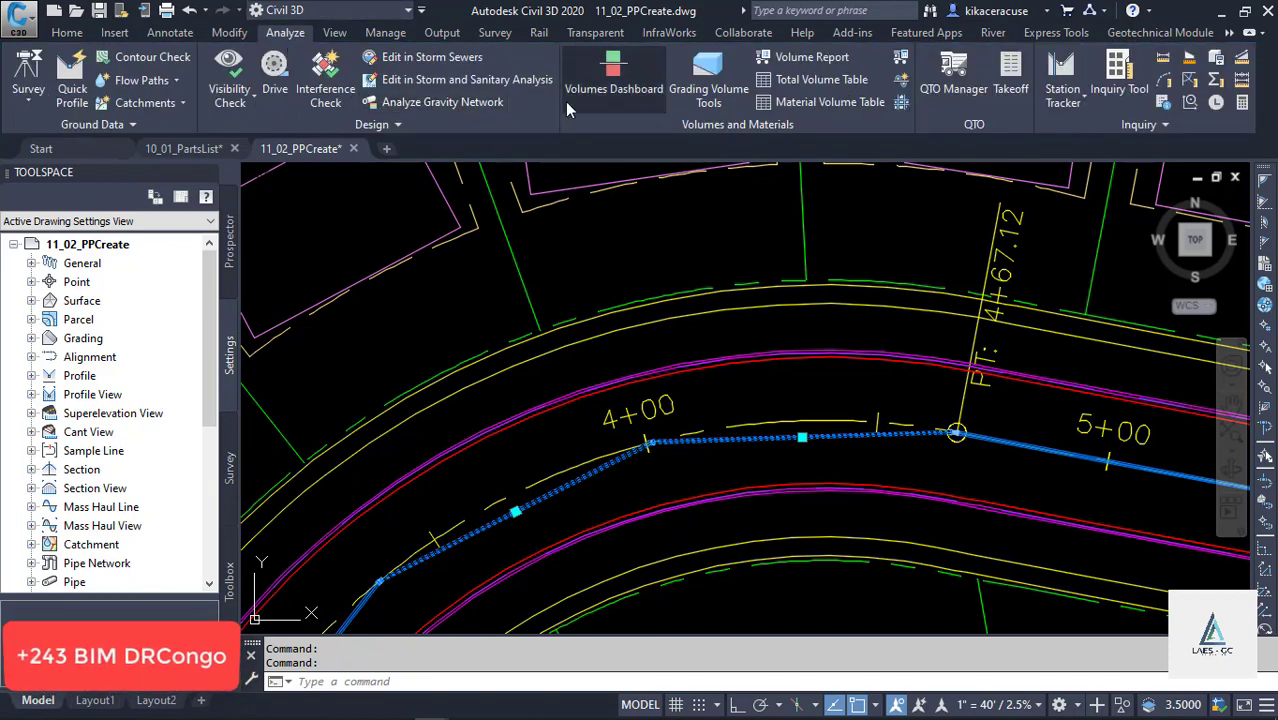
{"action": "left_click", "coordinate": [435, 102]}
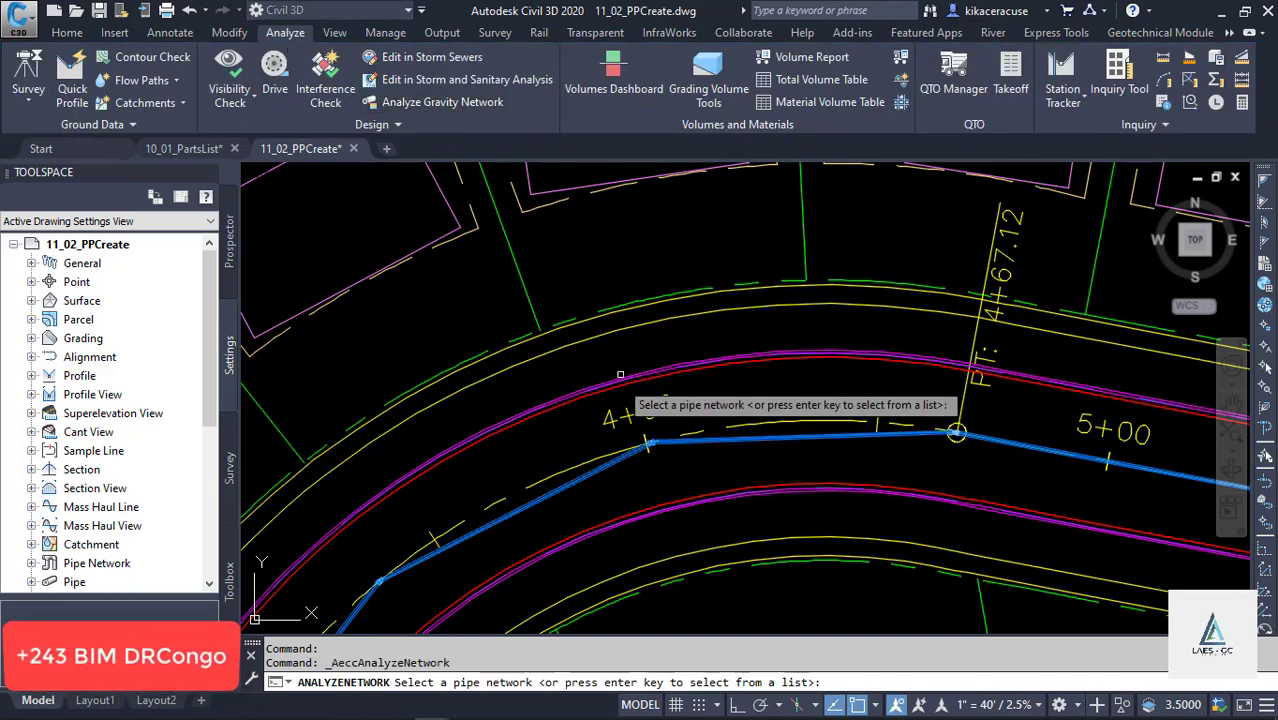
{"action": "left_click", "coordinate": [647, 449]}
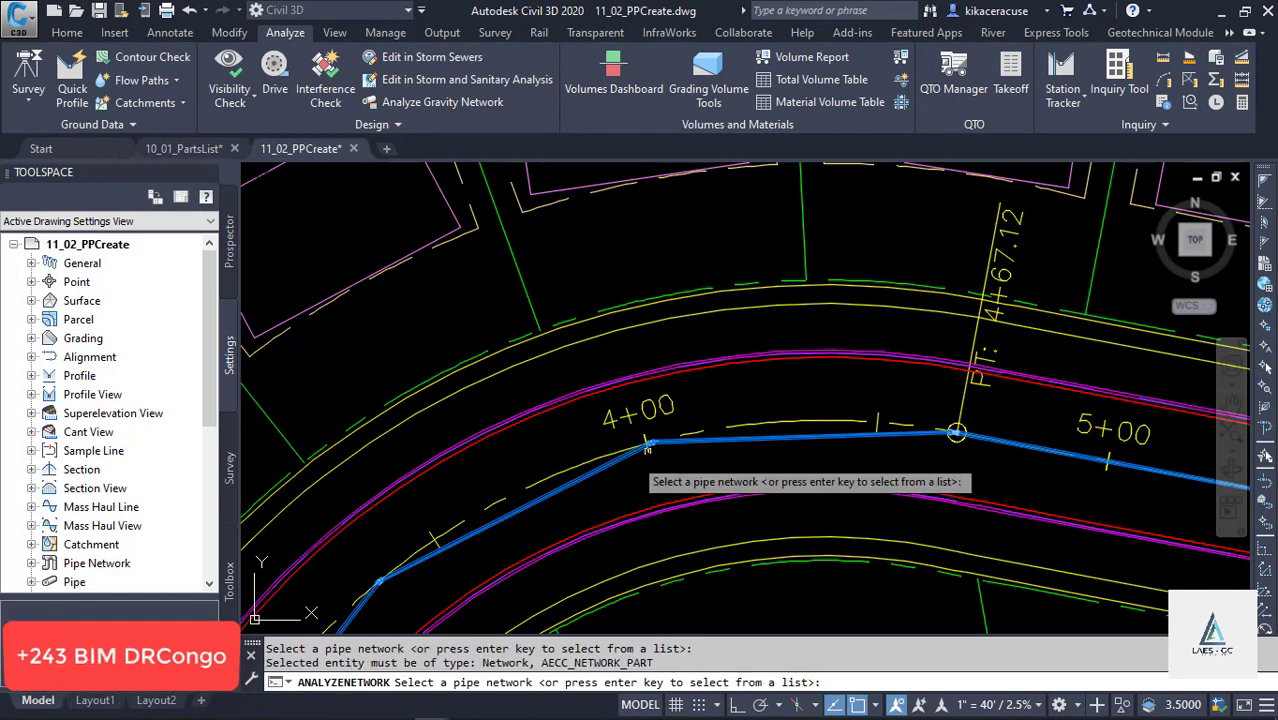
{"action": "left_click", "coordinate": [702, 440]}
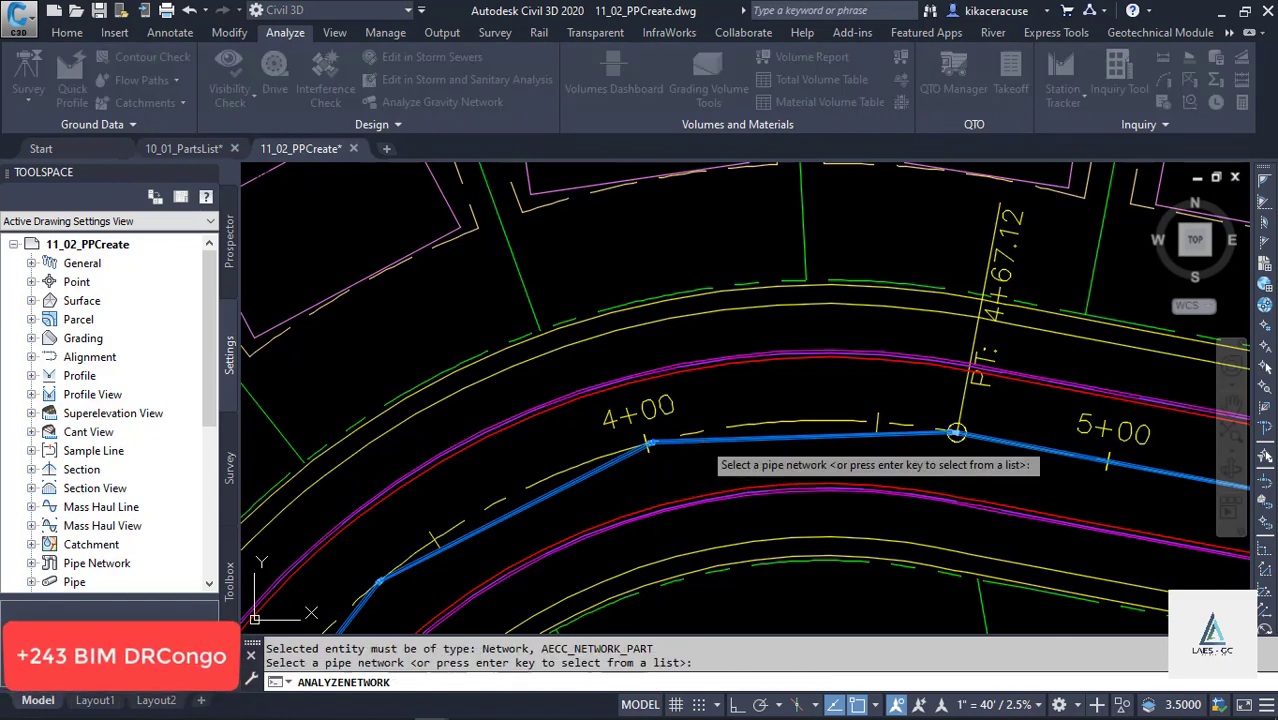
{"action": "key", "text": "Return"}
{"action": "left_click", "coordinate": [647, 462]}
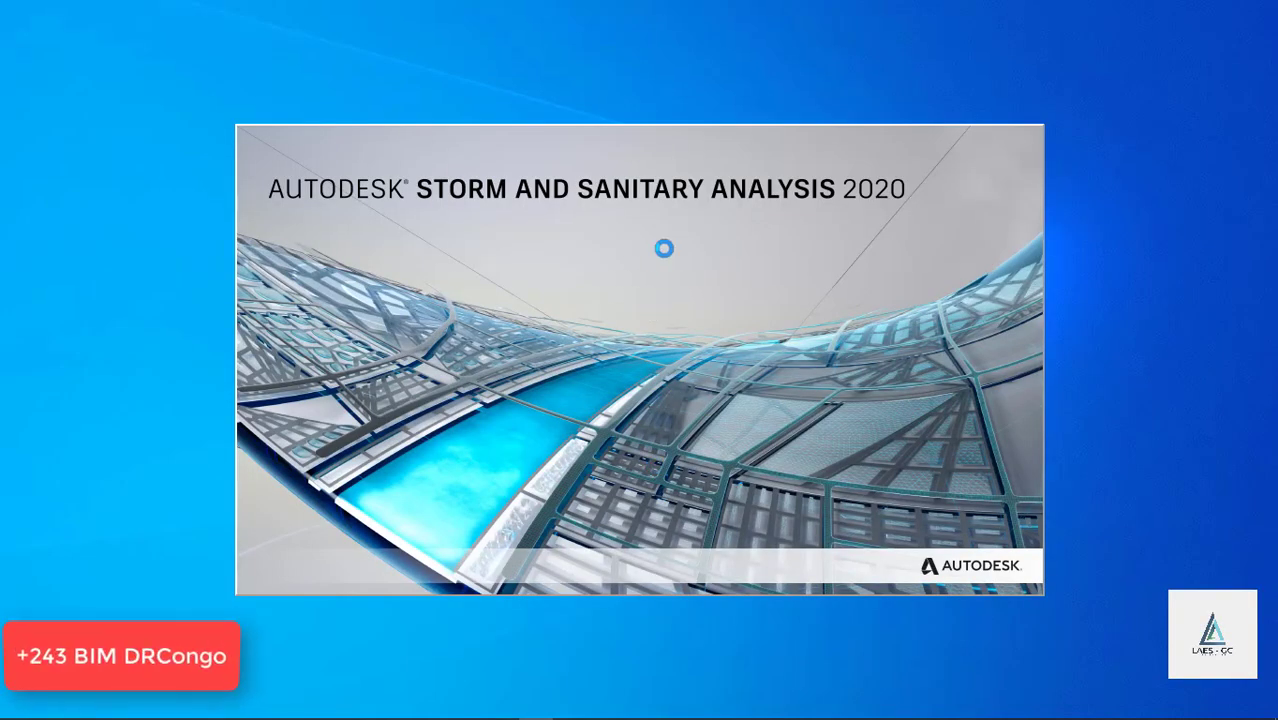
Switch to PowerPoint and show the presenter slide of the Civil 3D pipe network design presentation.
{"action": "mouse_move", "coordinate": [437, 698]}
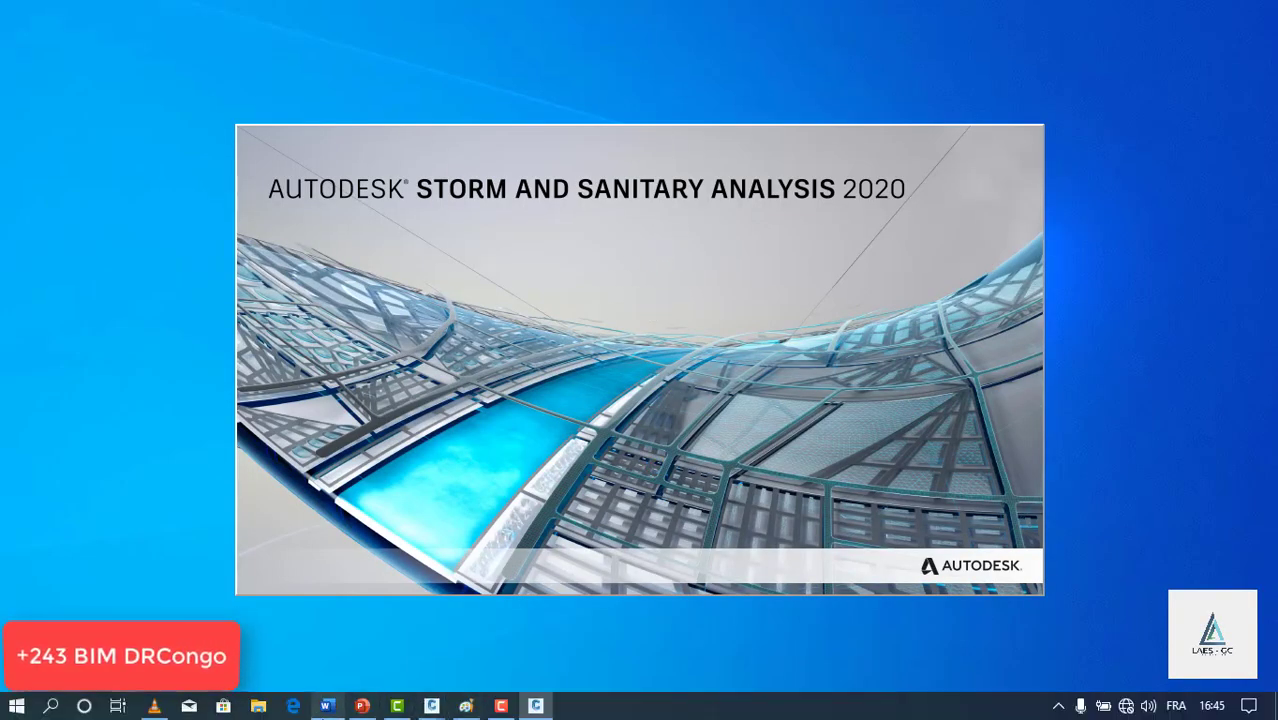
{"action": "left_click", "coordinate": [360, 706]}
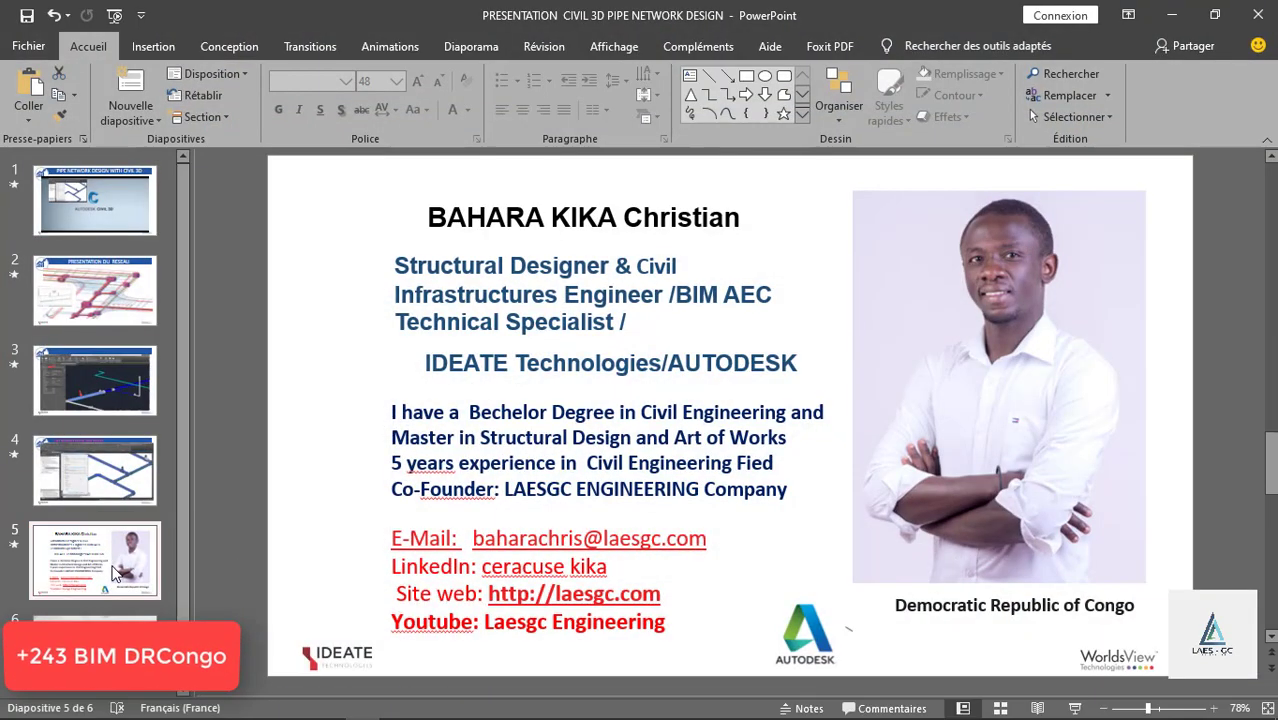